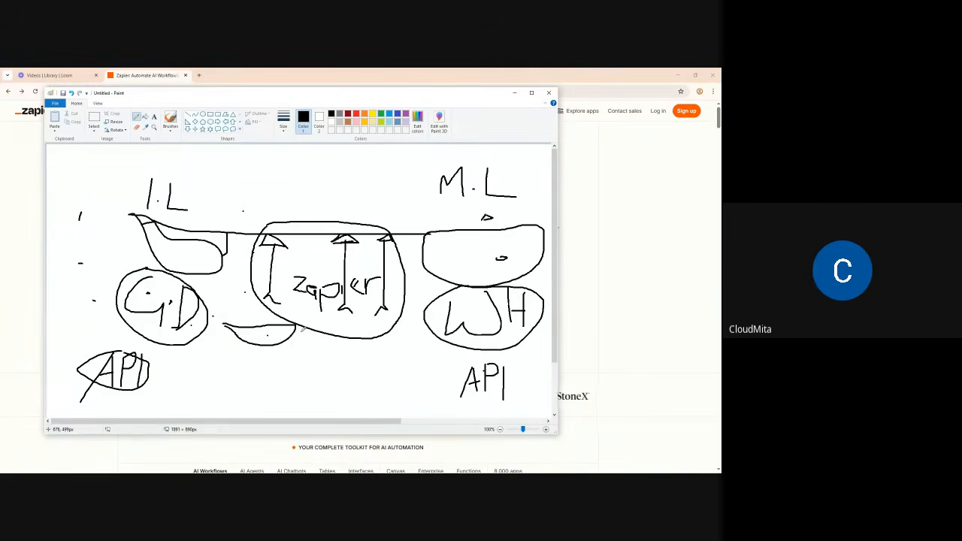
- Set the Paint sketch aside so the Zapier homepage is in front
key("XF86MonBrightnessUp")
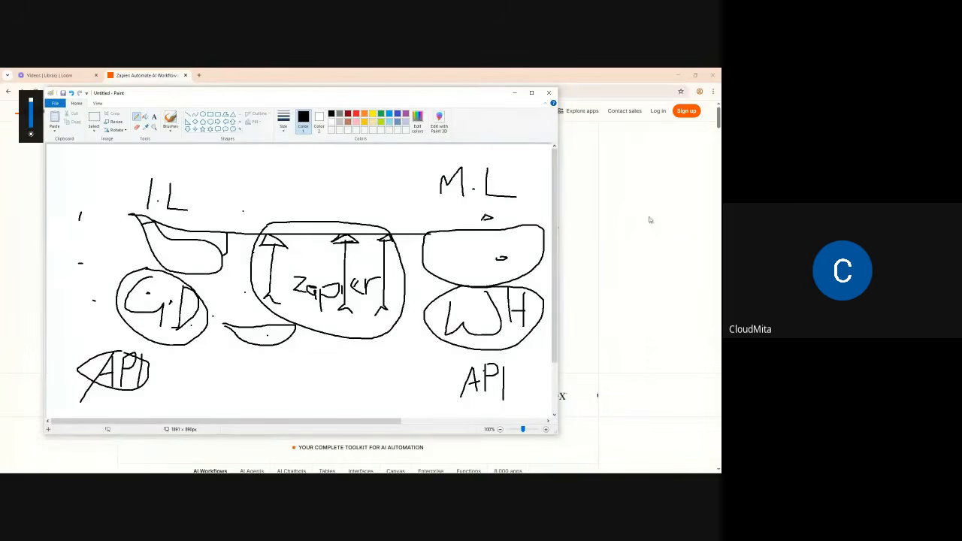
left_click(634, 189)
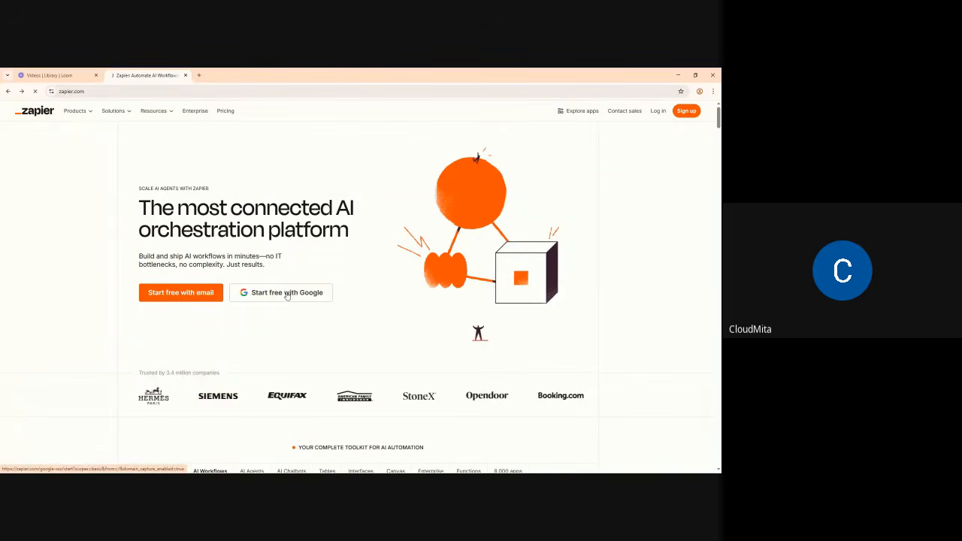
- Sign up to Zapier with Google, choosing the account and confirming the sign-in
left_click(286, 293)
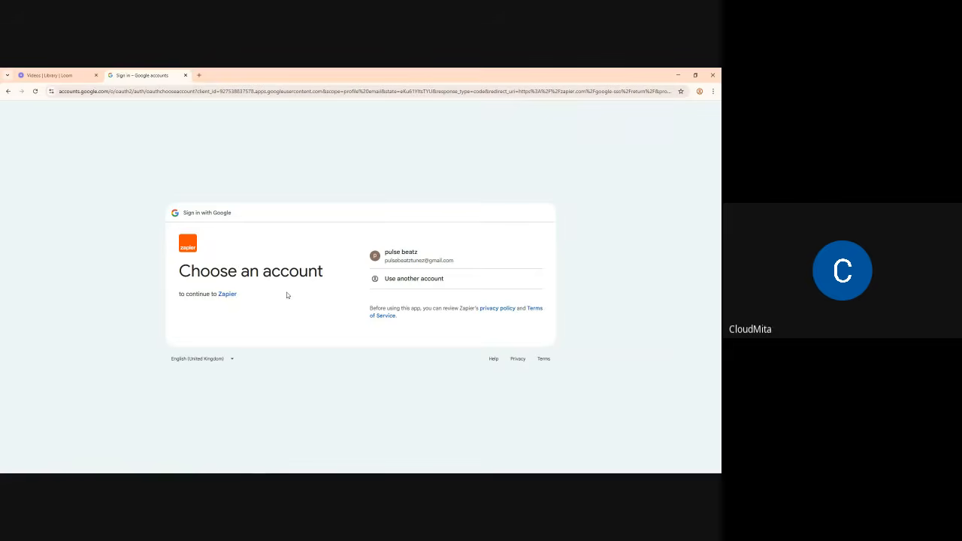
left_click(411, 259)
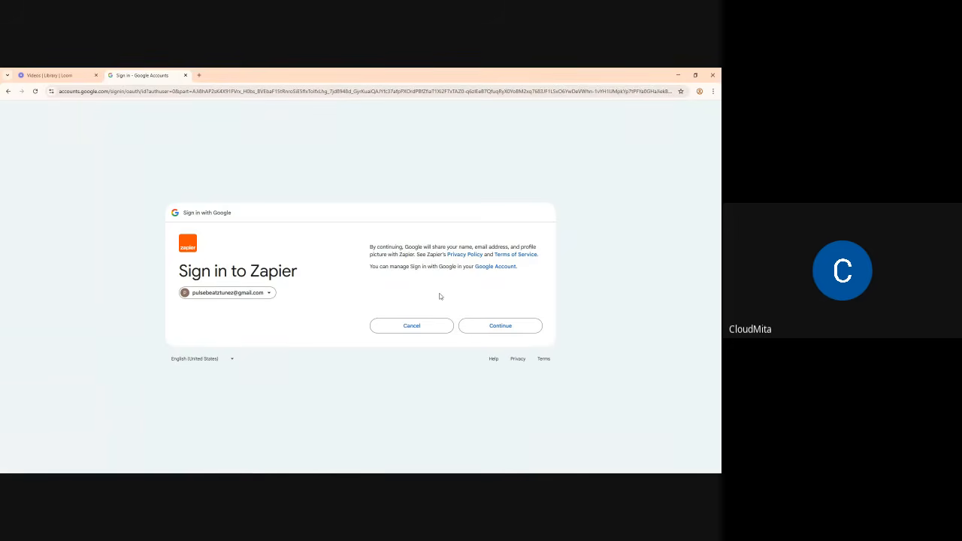
left_click(496, 329)
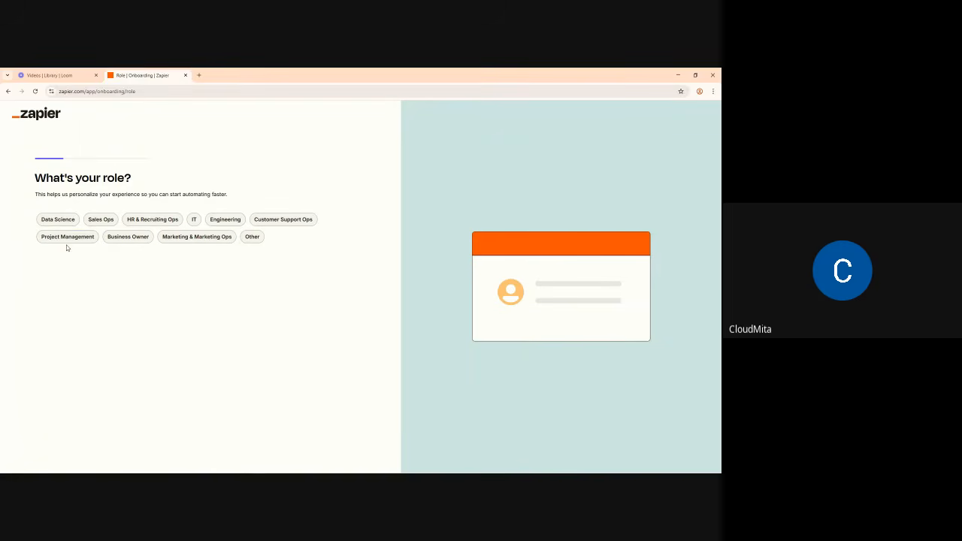
- Choose the IT role and a company size, and pick Google Drive, WhatsApp Notifications, Google Sheets and Slack
left_click(193, 220)
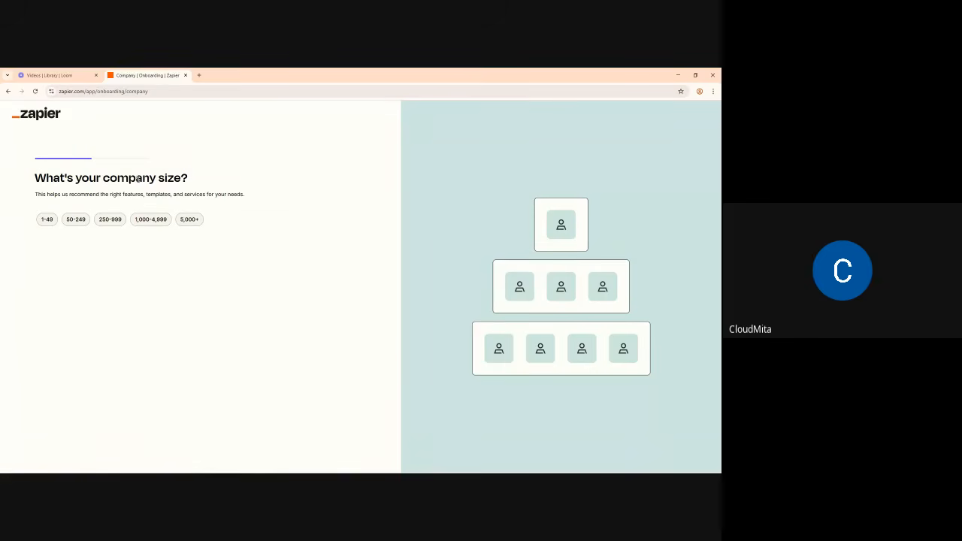
left_click(46, 219)
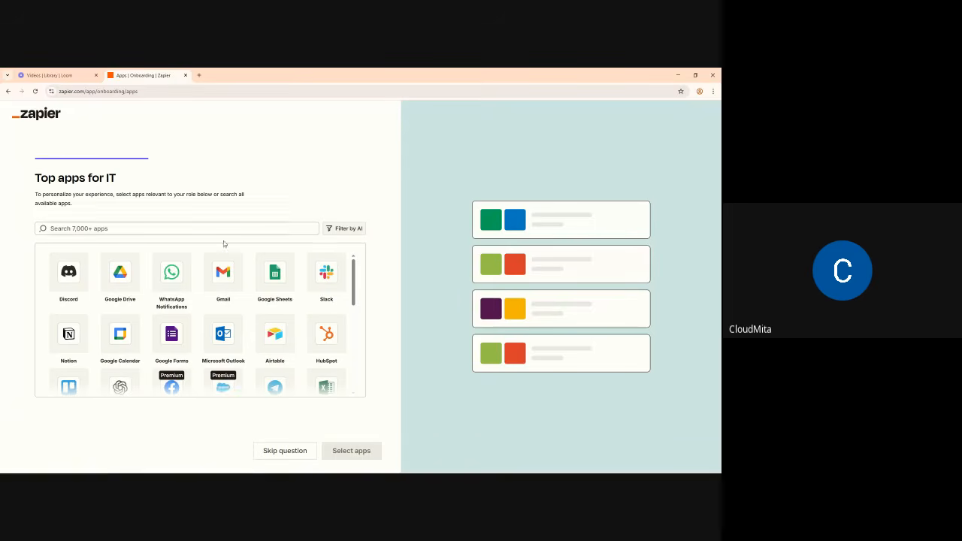
left_click(119, 284)
left_click(171, 295)
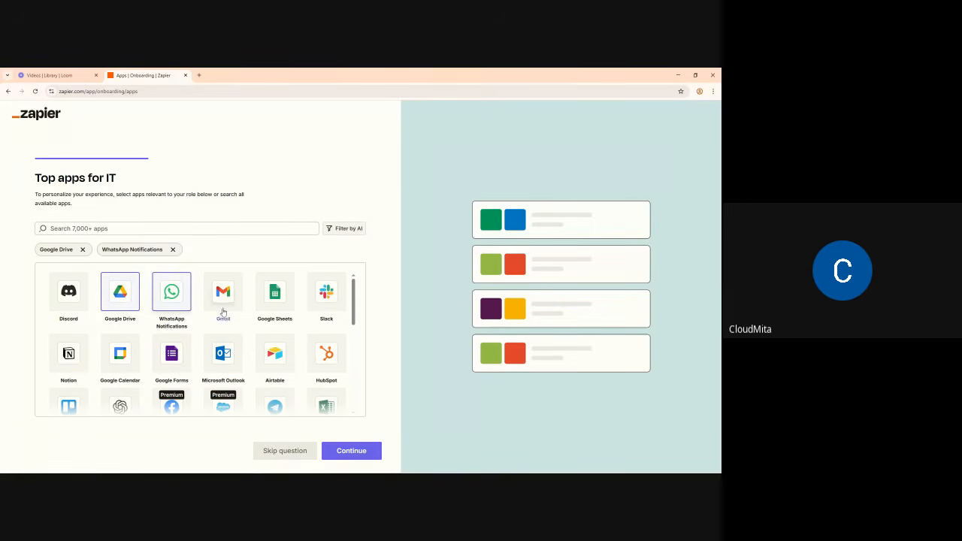
left_click(276, 308)
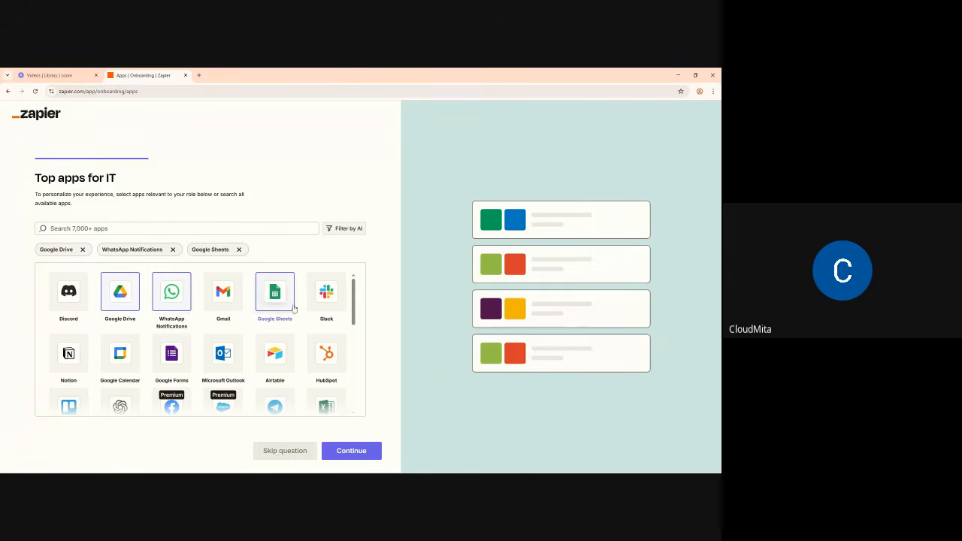
left_click(326, 300)
scroll(184, 363, "down", 1)
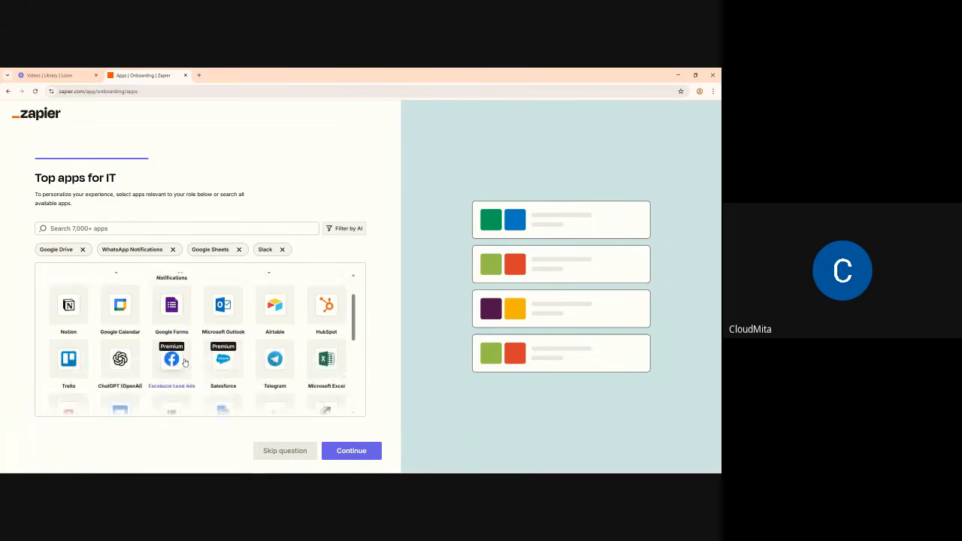
scroll(184, 362, "down", 5)
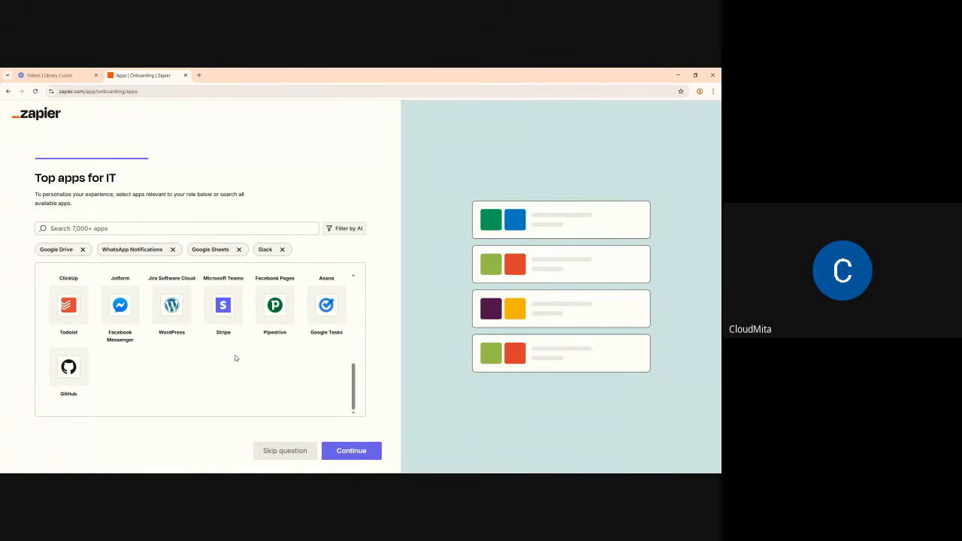
scroll(228, 351, "up", 10)
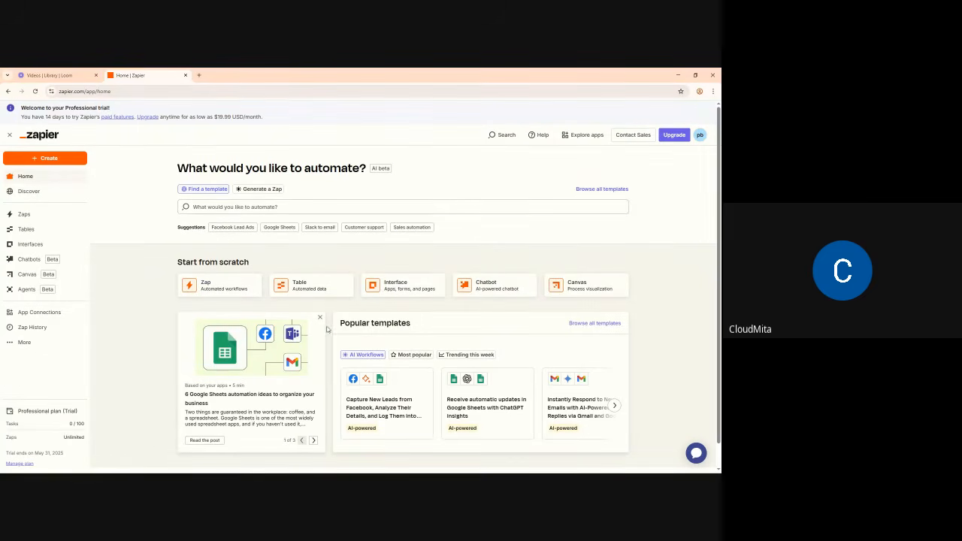
scroll(289, 327, "down", 1)
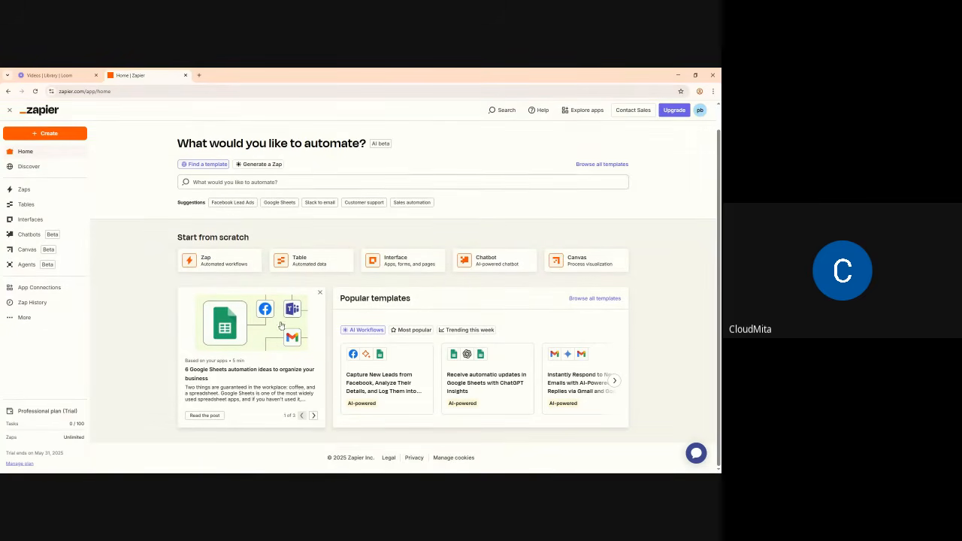
scroll(120, 259, "up", 1)
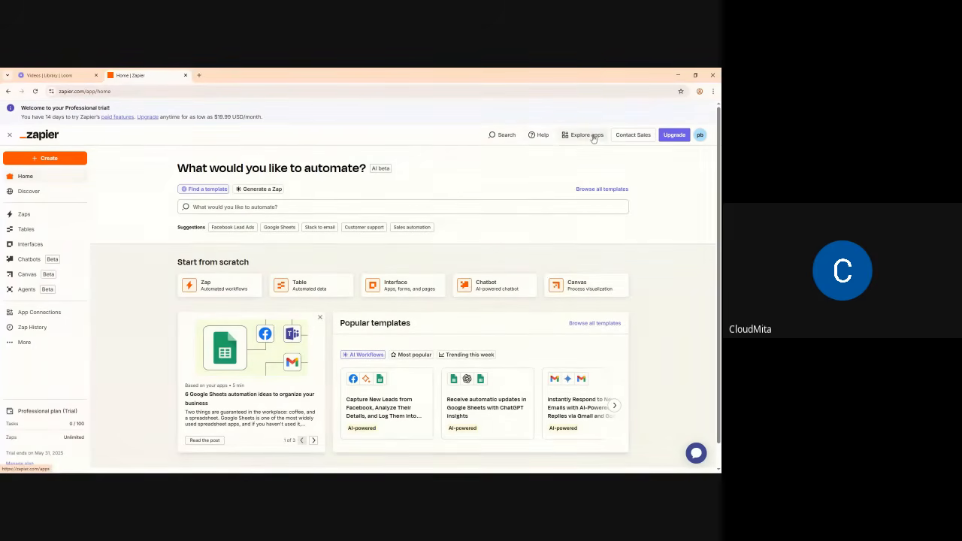
left_click(699, 136)
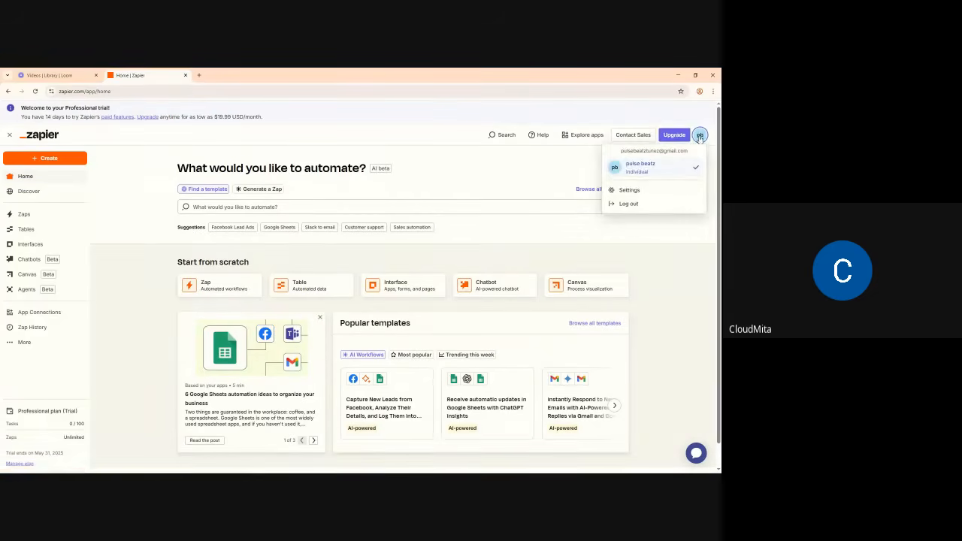
left_click(450, 119)
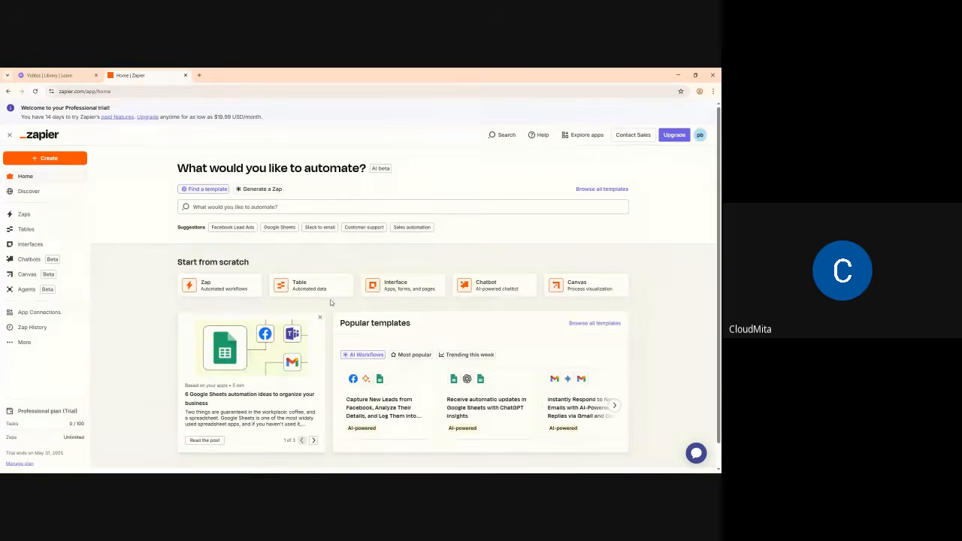
scroll(328, 329, "down", 1)
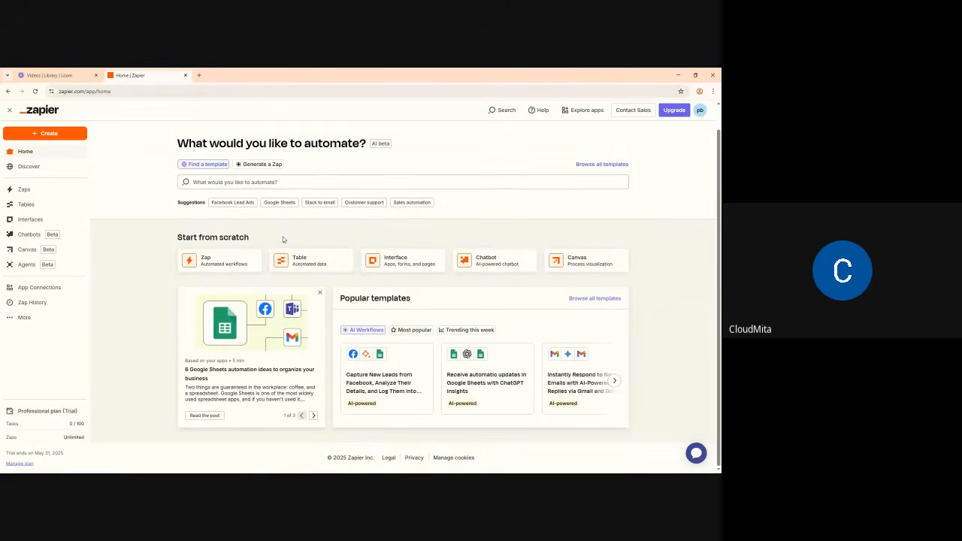
left_click(233, 183)
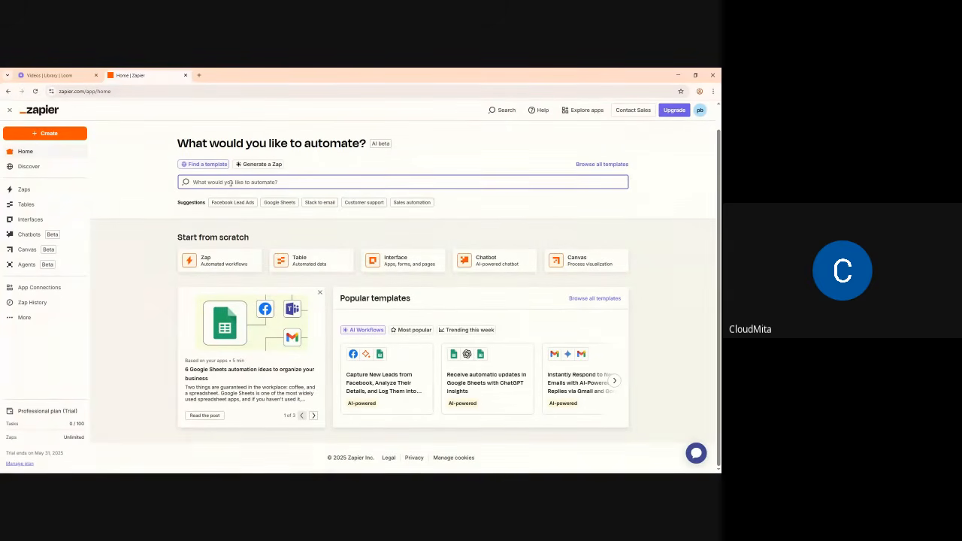
- Search apps for 'whats', then Google Drive, close the search, and open Discover templates
type("whats")
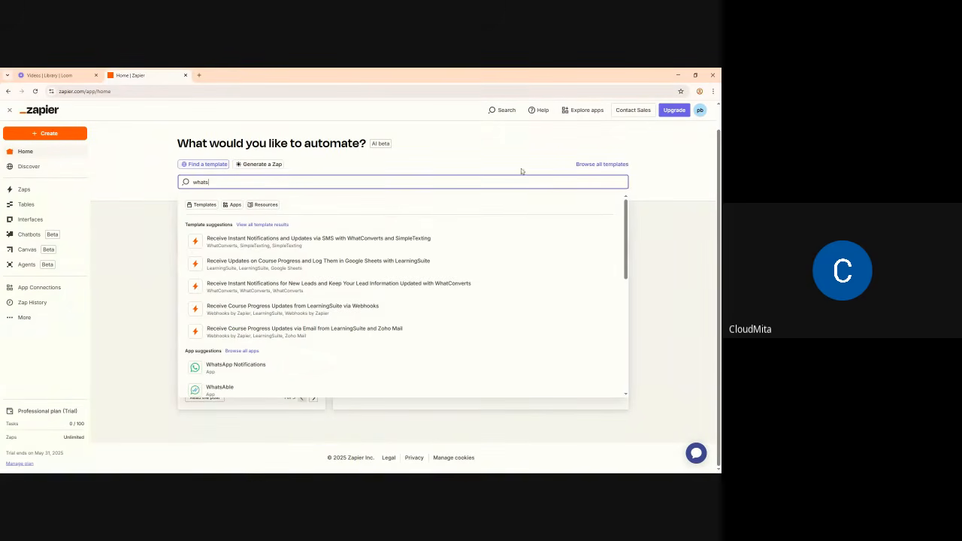
key("ctrl+a")
type("goo")
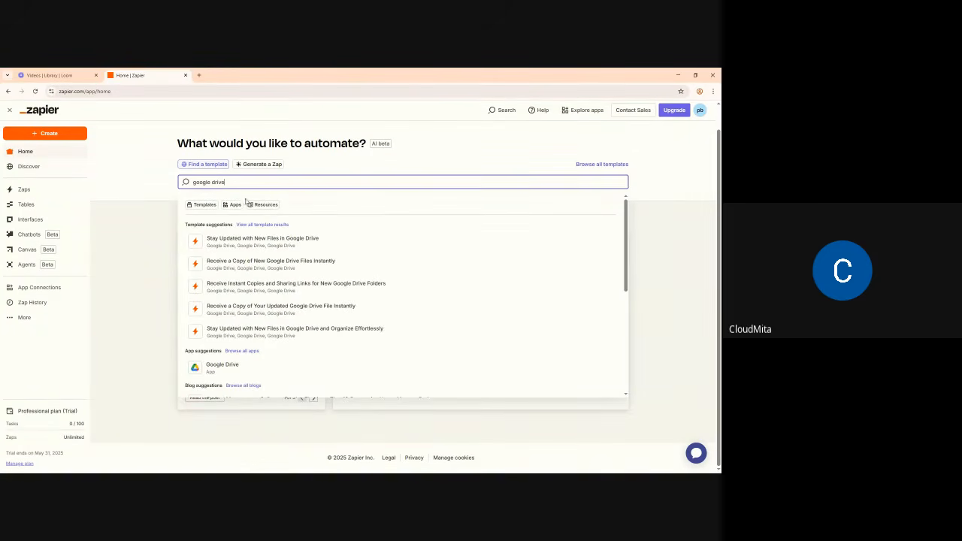
left_click(511, 110)
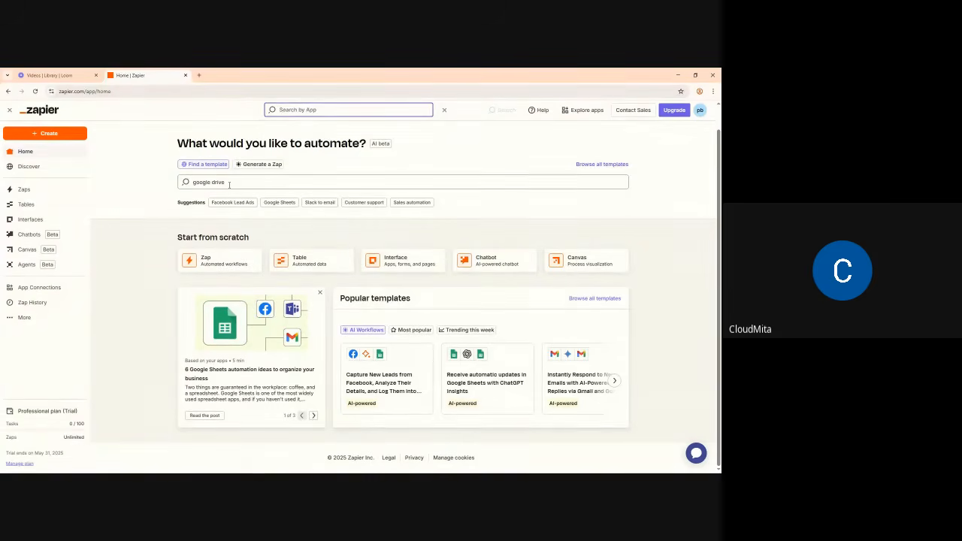
left_click(143, 183)
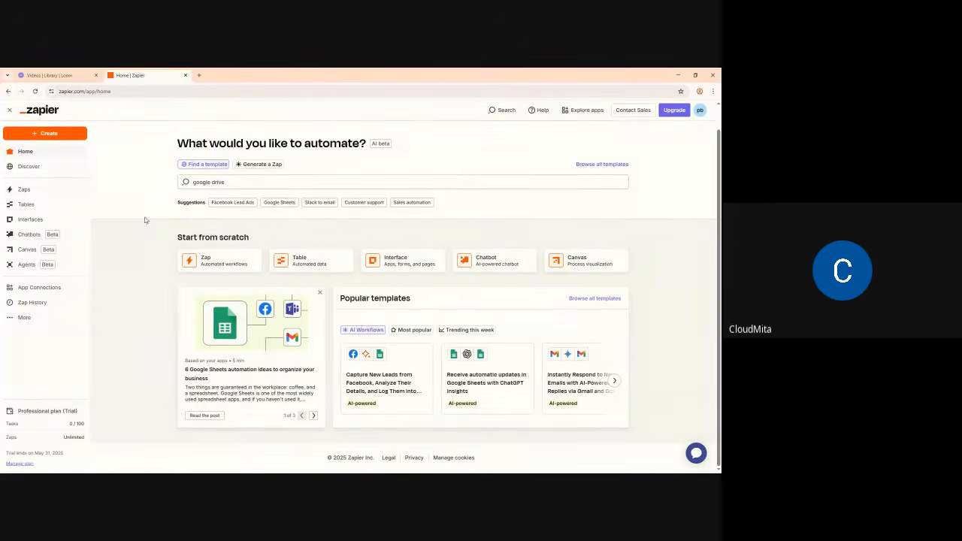
left_click(19, 167)
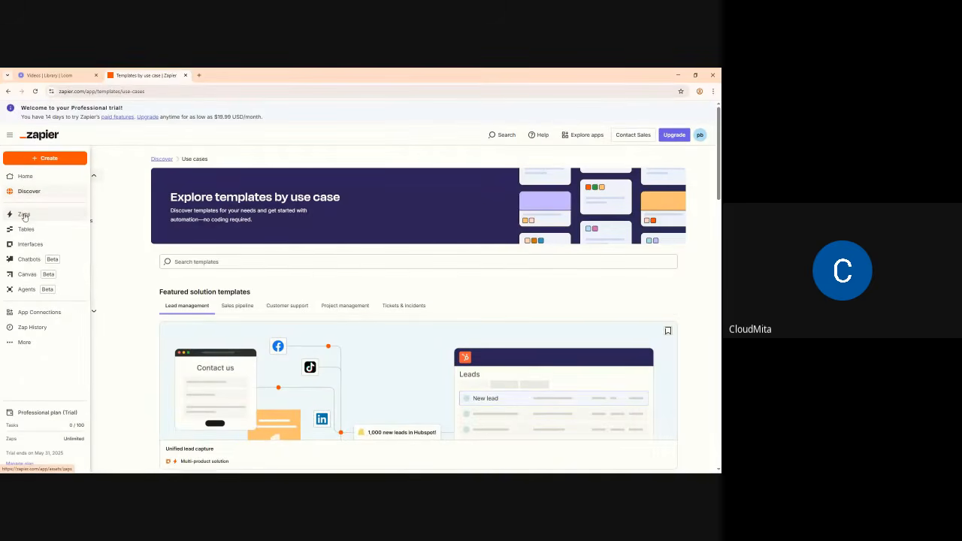
- Open Zaps, look at Tables, then return to the empty Zaps list
left_click(24, 215)
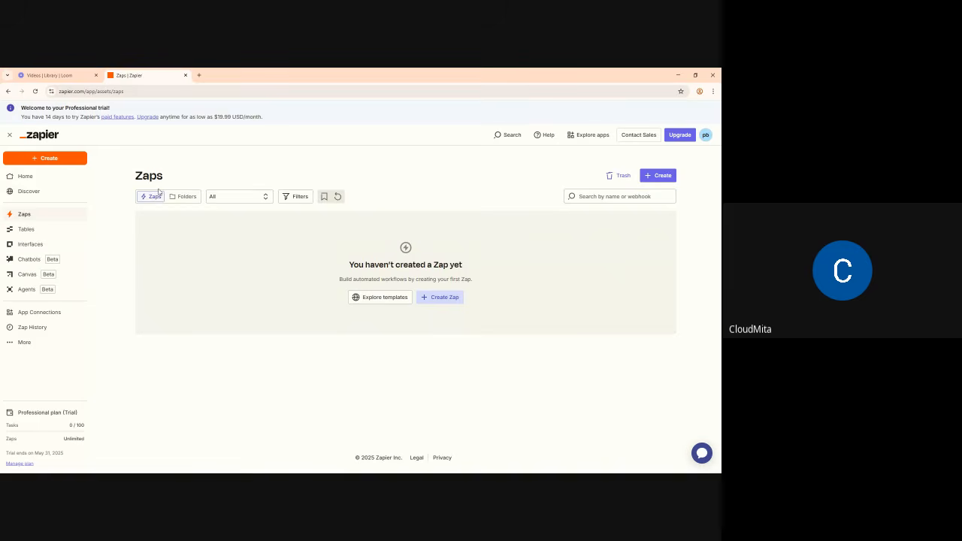
left_click(23, 231)
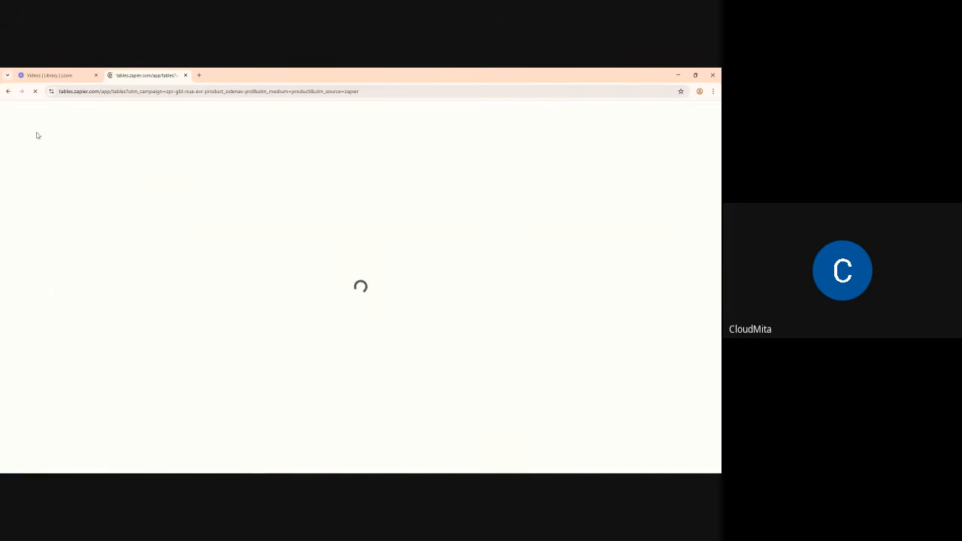
left_click(6, 94)
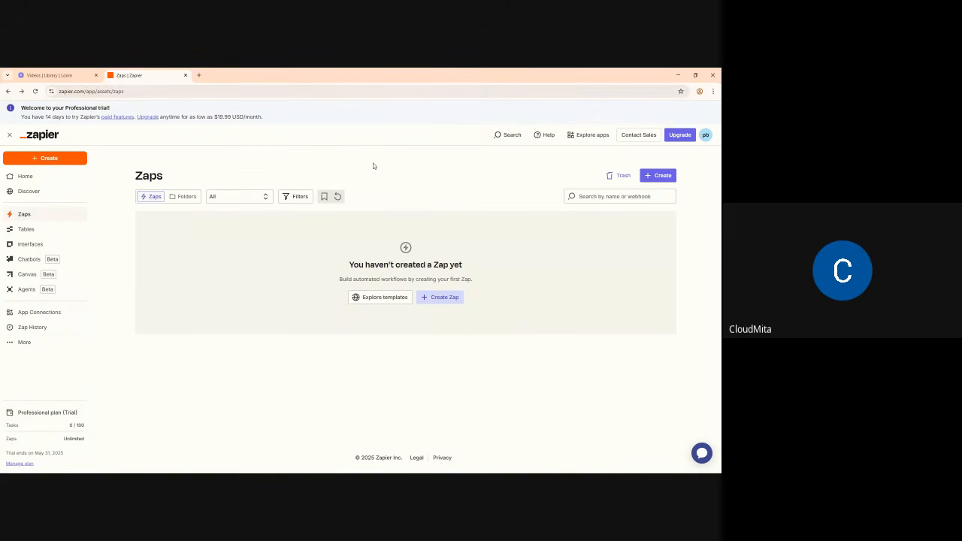
- Use Create > Zaps in the sidebar to open a new Untitled Zap draft
left_click(41, 161)
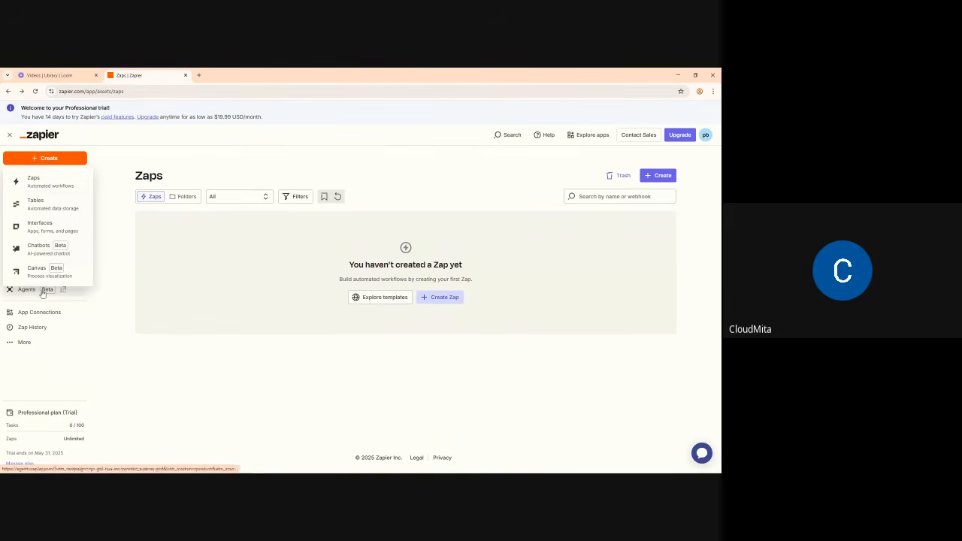
left_click(151, 145)
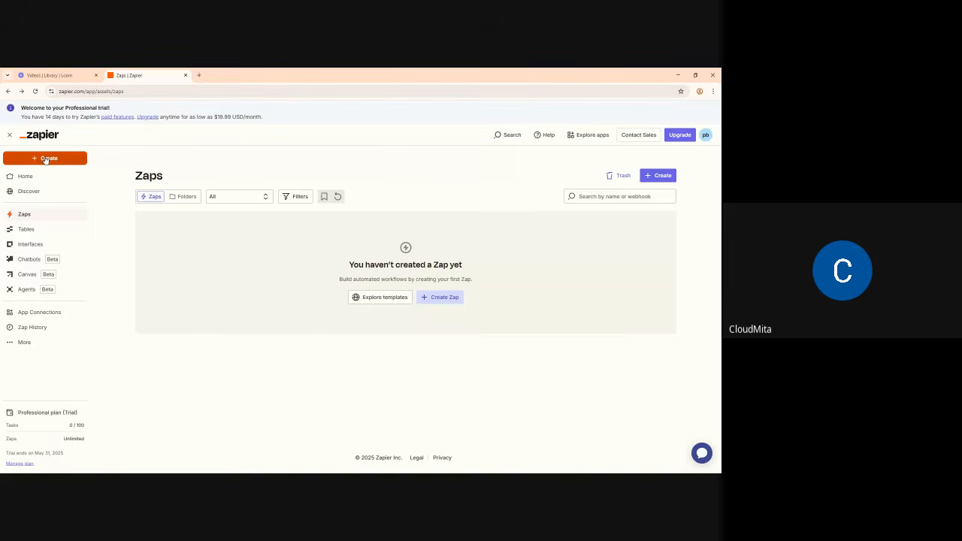
left_click(46, 159)
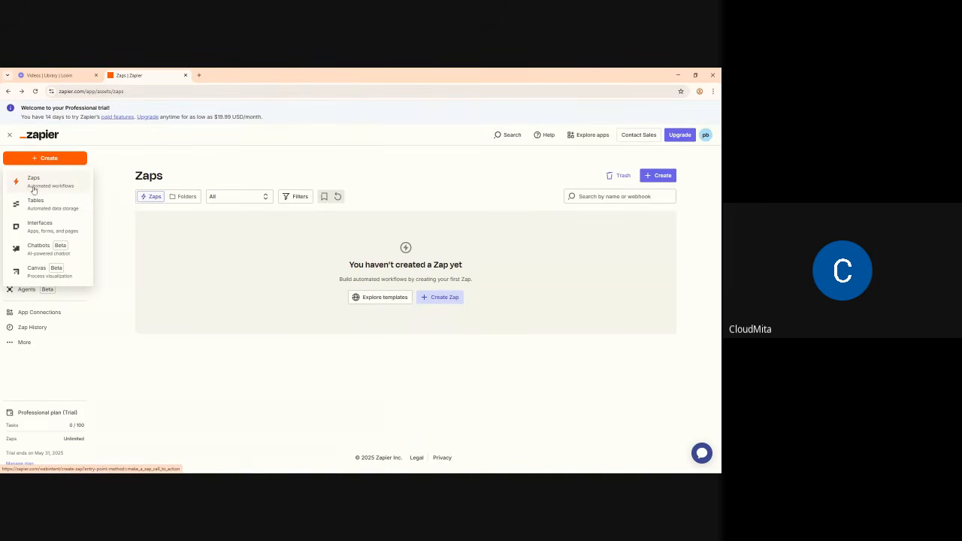
left_click(37, 181)
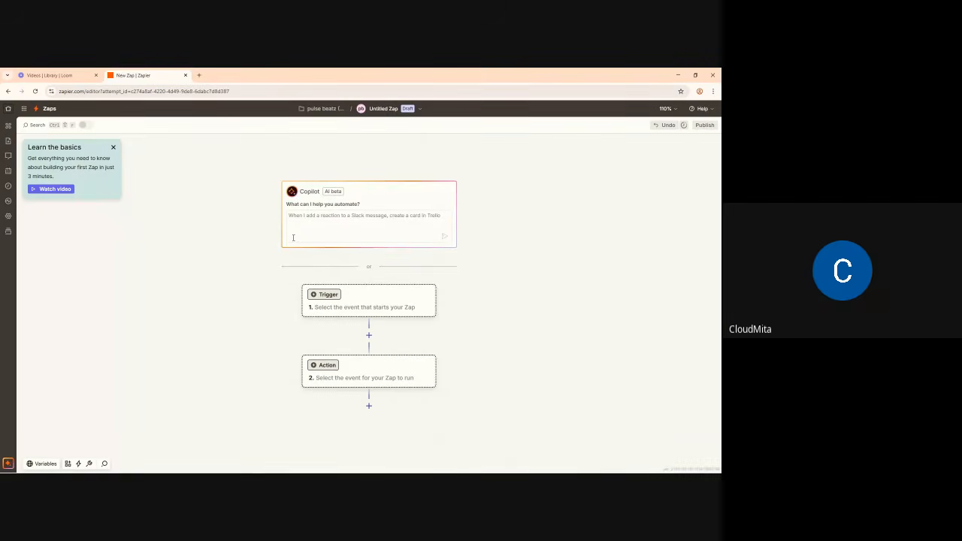
- Dismiss the tip card and ask Copilot 'I want to receive whatsapp notification whenever someone visits my website'
left_click(113, 146)
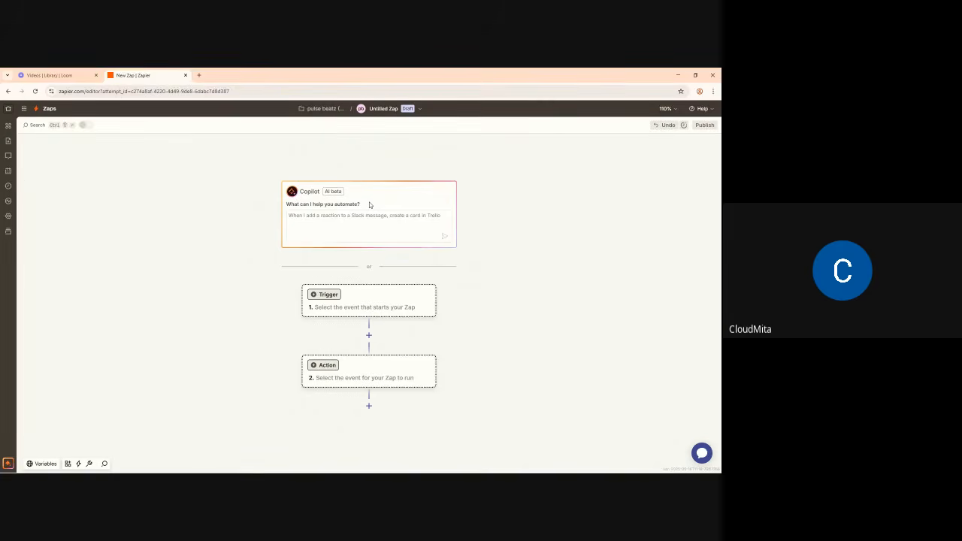
left_click(317, 237)
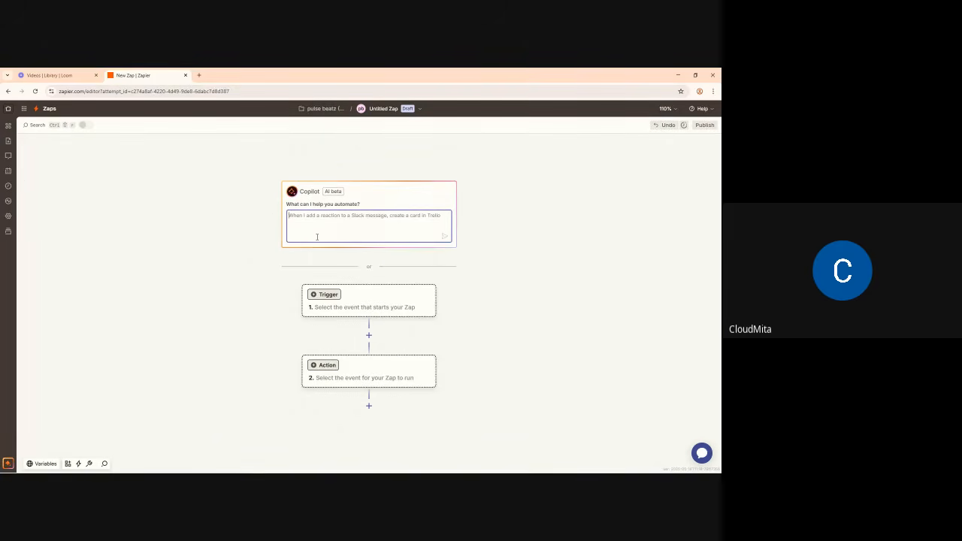
type("I want to")
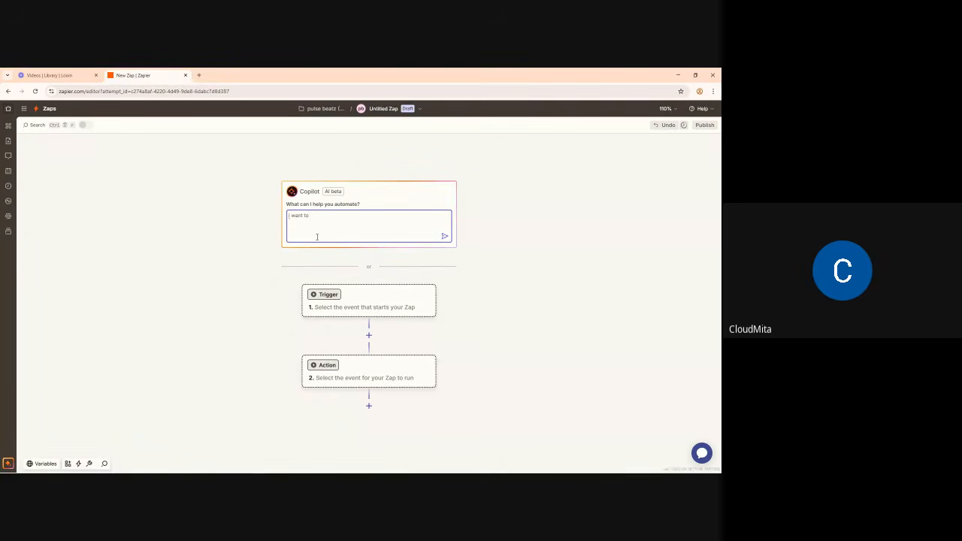
type(" receive whatsapp notification whenever someone")
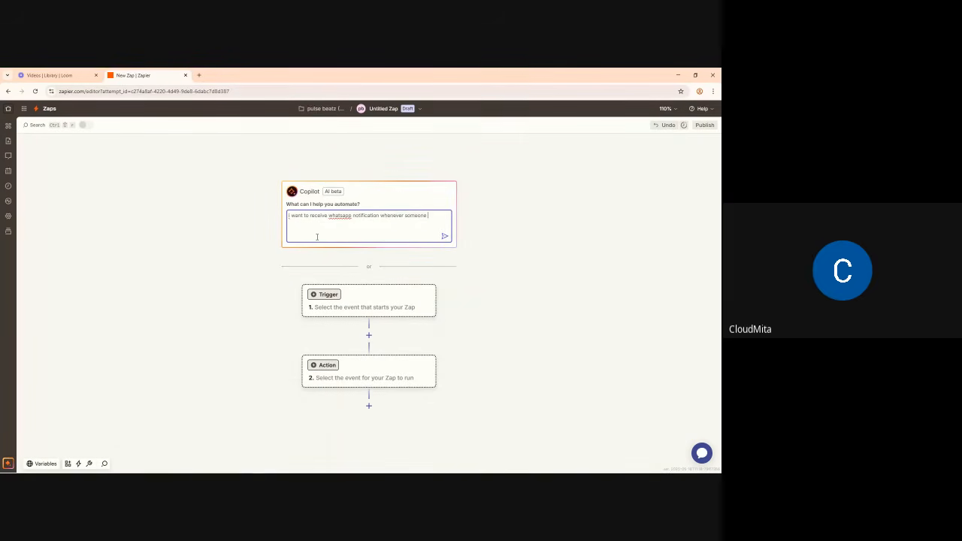
type(" visits my website")
key("Return")
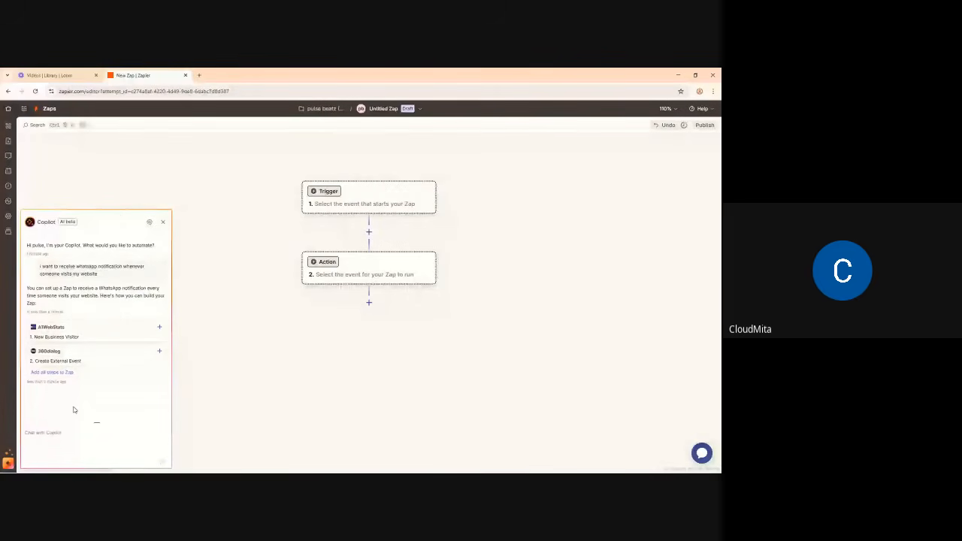
- Close the Copilot panel with its AllWebStats and 360dialog suggestions
left_click(163, 223)
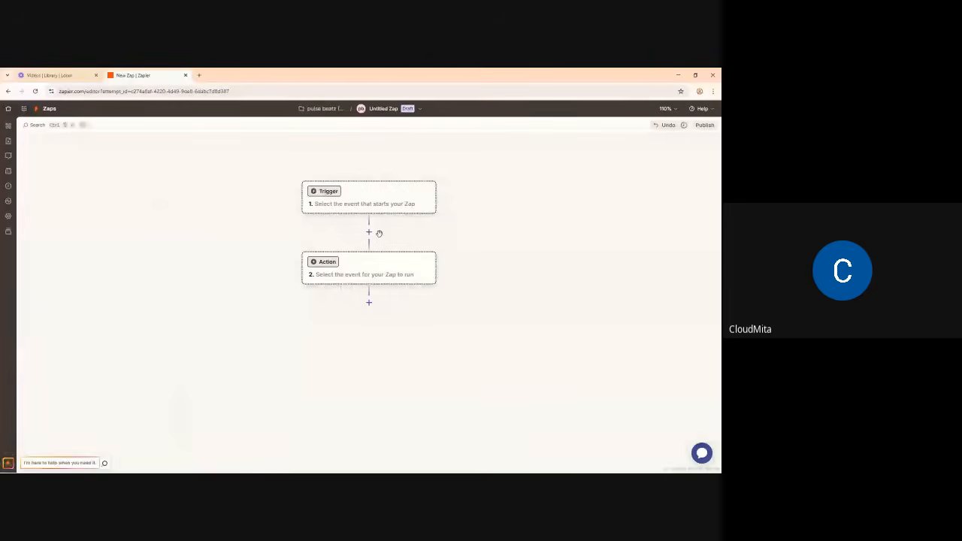
scroll(346, 208, "up", 5)
scroll(344, 209, "up", 1)
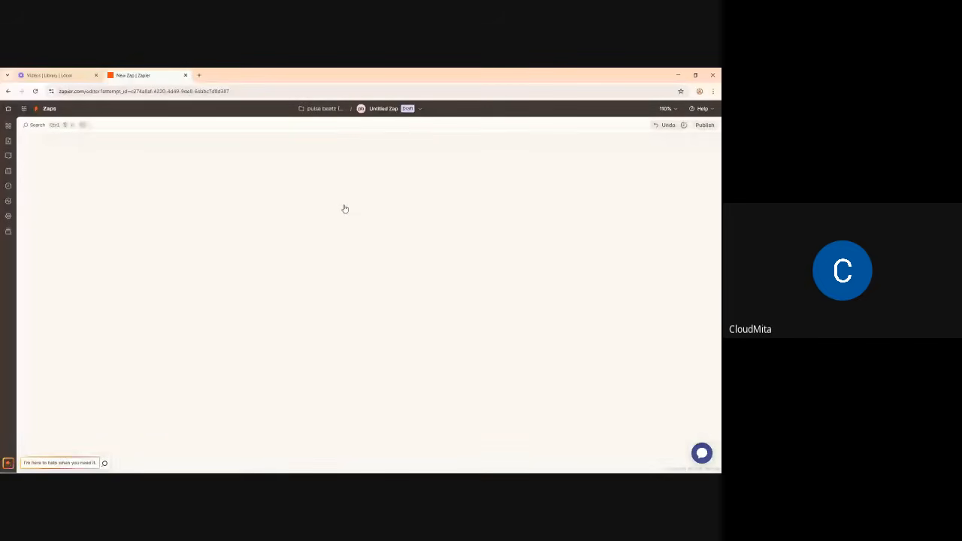
scroll(345, 209, "down", 4)
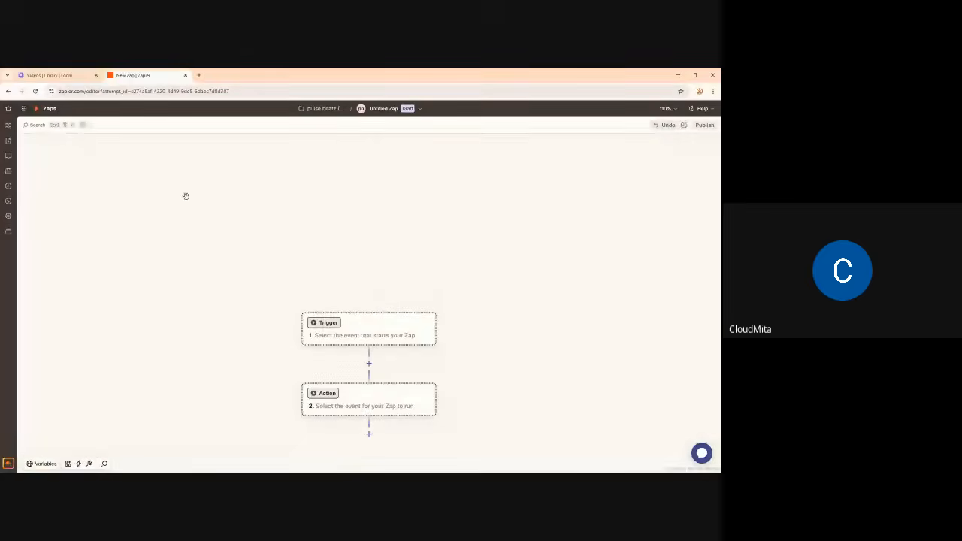
- Return to the empty Zaps list and create another new Zap via Create > Zaps
left_click(8, 91)
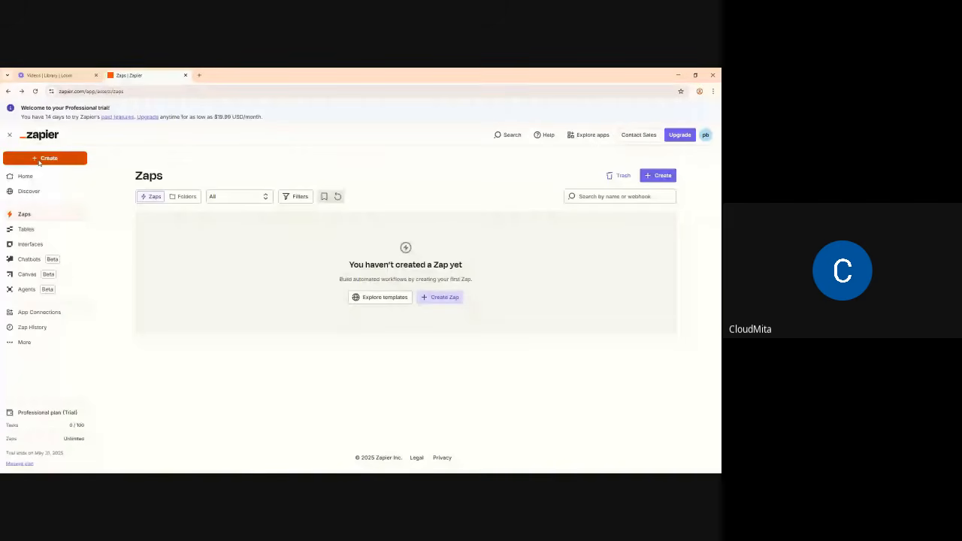
left_click(39, 160)
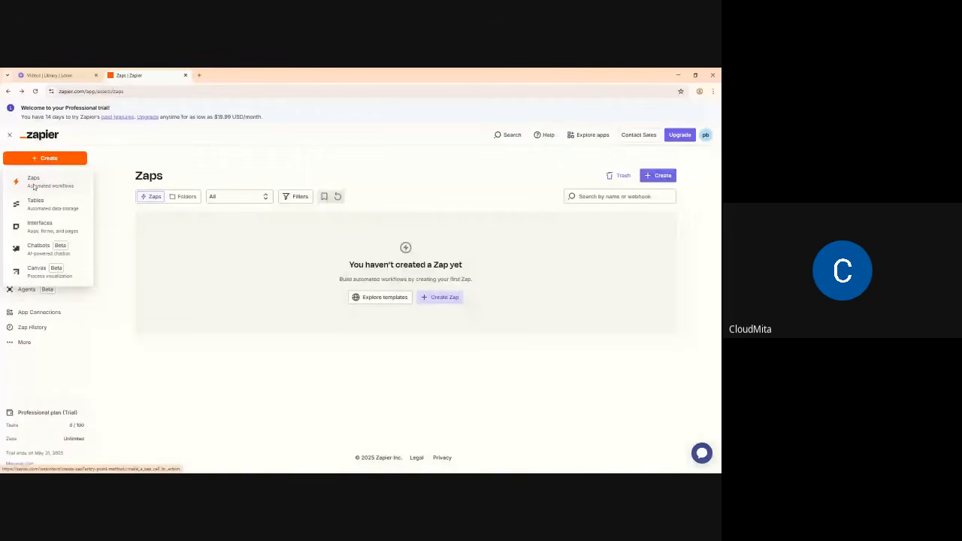
left_click(34, 186)
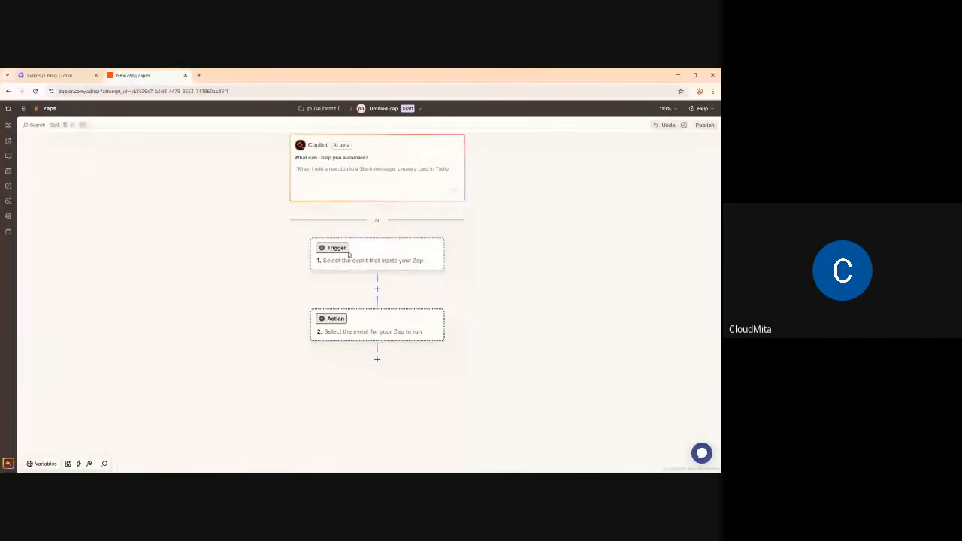
- Rename the Untitled Zap to 'Google drive To Whatsapp' from its title menu
left_click(384, 109)
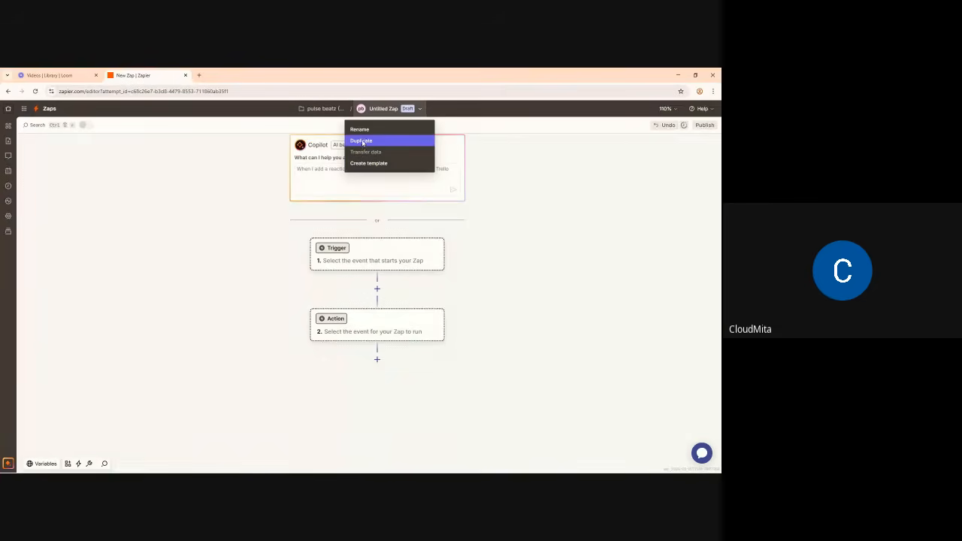
left_click(359, 133)
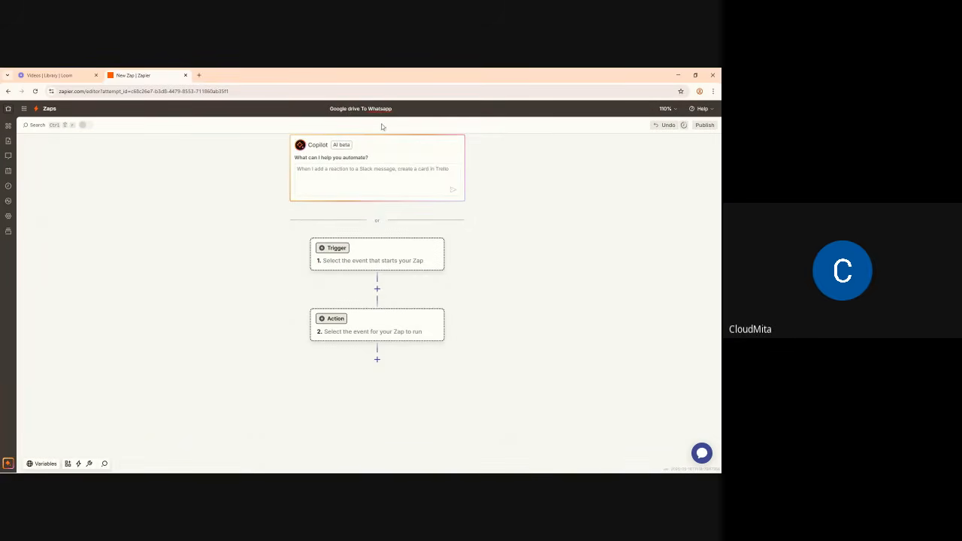
left_click(382, 125)
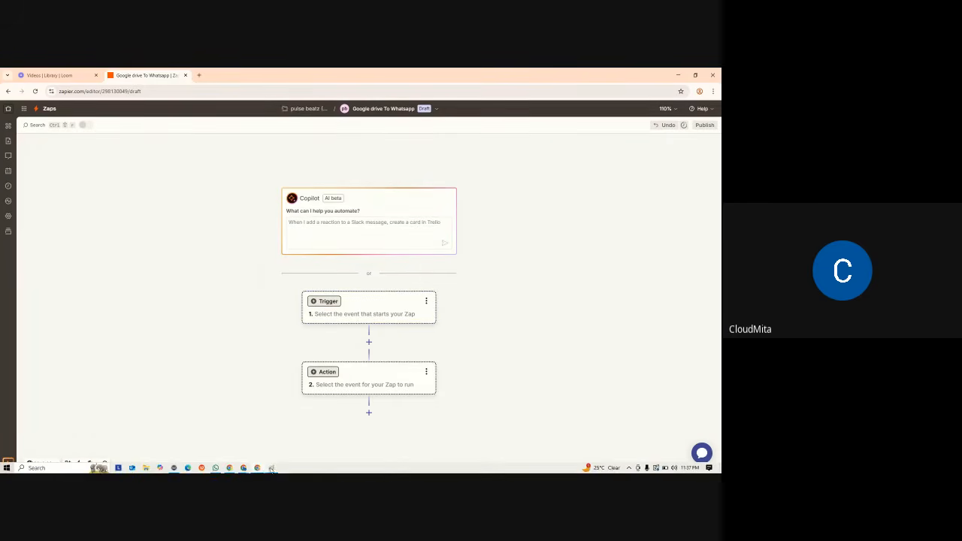
left_click(271, 467)
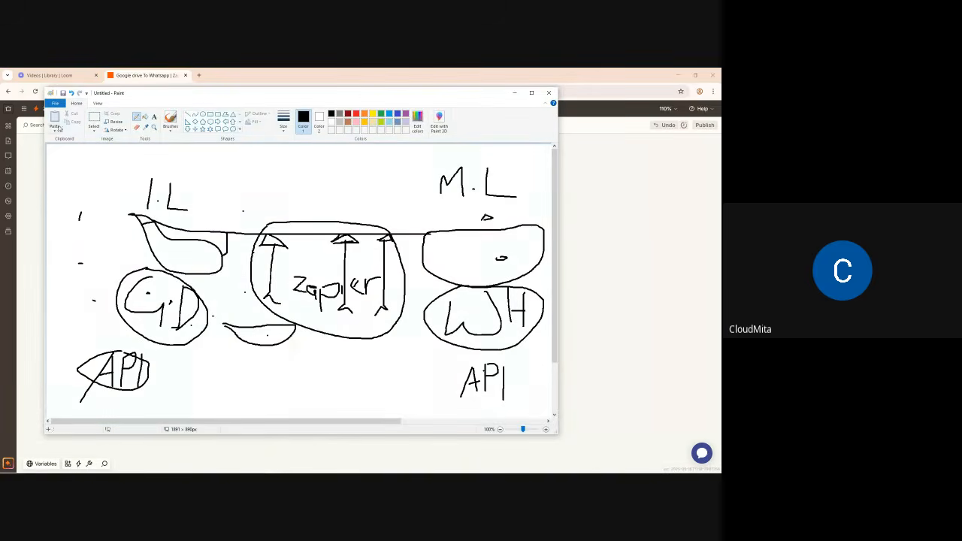
- Start a new blank Paint image, discarding the old diagram without saving
left_click(54, 103)
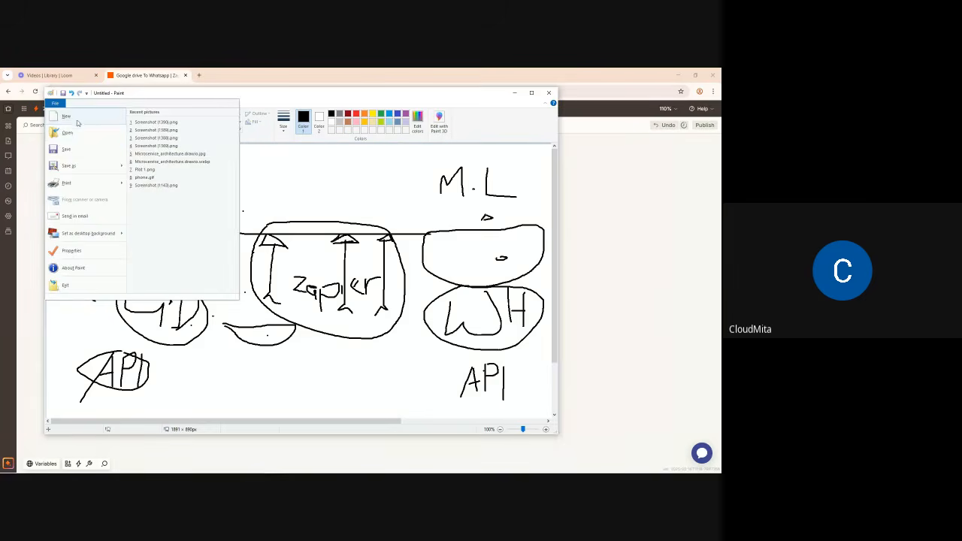
left_click(78, 118)
left_click(284, 266)
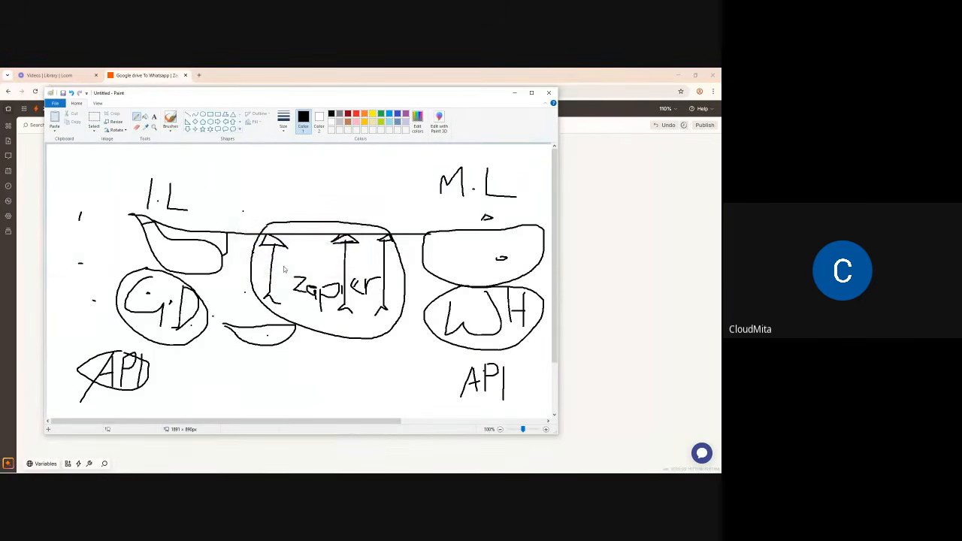
left_click(528, 172)
left_click(55, 103)
left_click(67, 120)
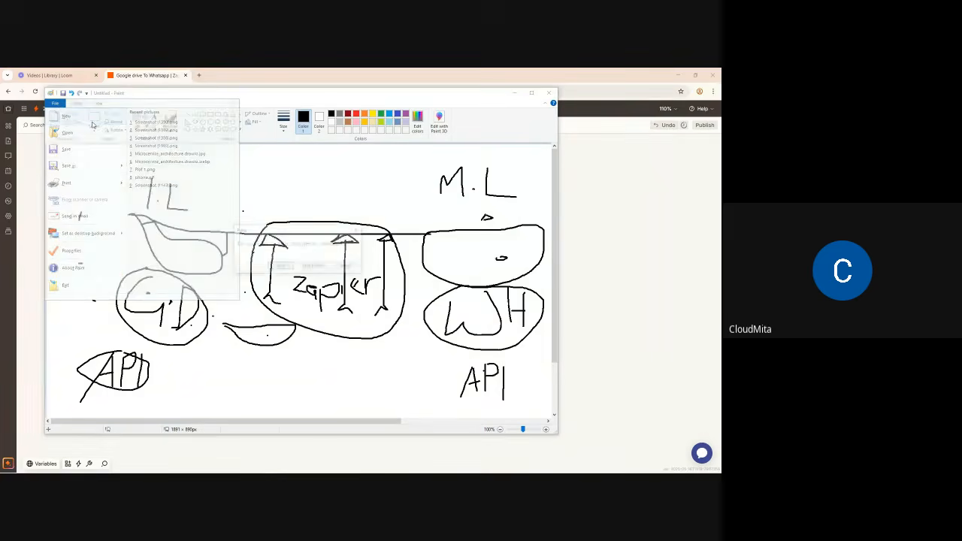
left_click(313, 266)
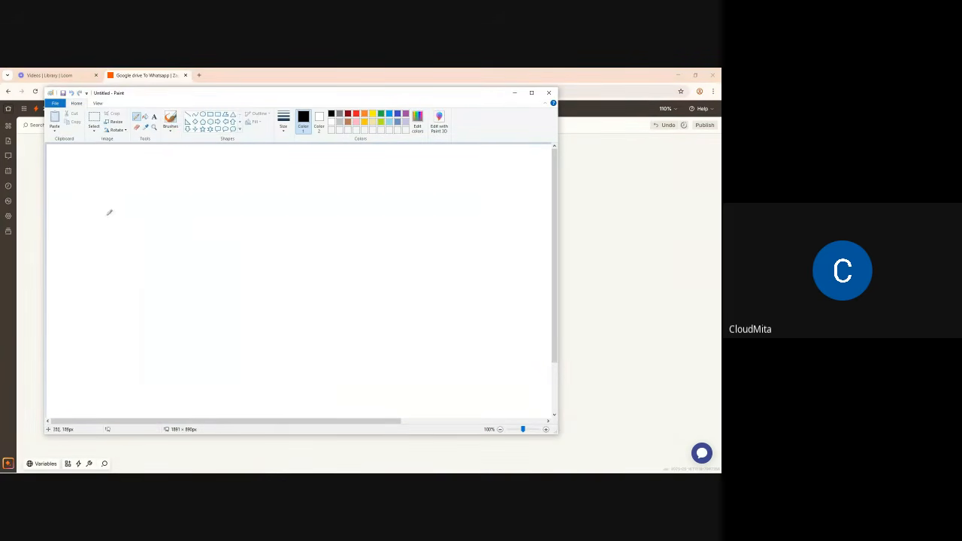
- Sketch the 0-1-2 step ladder with Trigger circled and Action labelled, then minimize Paint
mouse_move(110, 183)
left_mouse_down()
mouse_move(106, 316)
mouse_move(135, 308)
left_mouse_up()
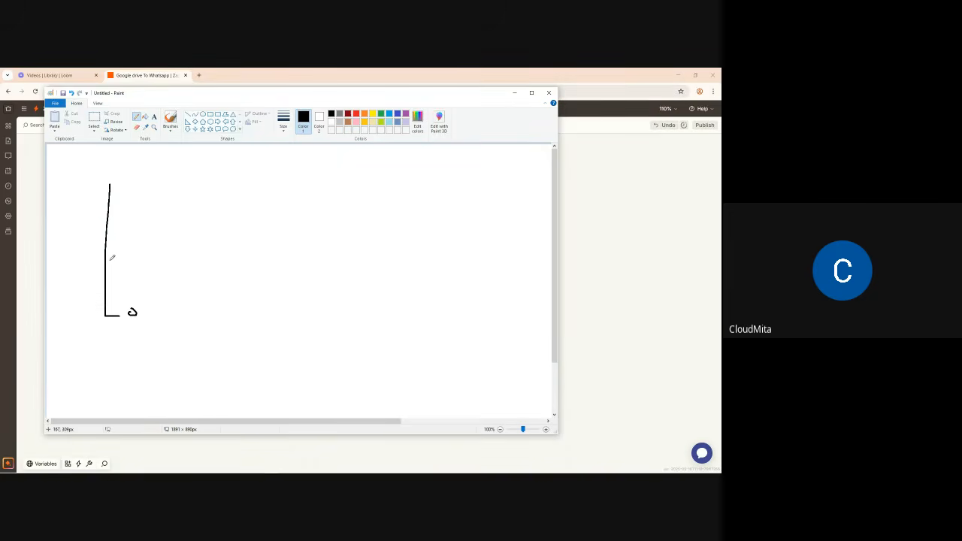
left_click_drag(107, 258, 134, 263)
mouse_move(110, 201)
left_mouse_down()
mouse_move(146, 197)
mouse_move(155, 216)
left_mouse_up()
mouse_move(150, 310)
left_mouse_down()
mouse_move(150, 326)
mouse_move(159, 307)
mouse_move(165, 331)
mouse_move(175, 309)
mouse_move(170, 335)
mouse_move(178, 315)
mouse_move(179, 342)
mouse_move(187, 312)
mouse_move(199, 308)
left_mouse_up()
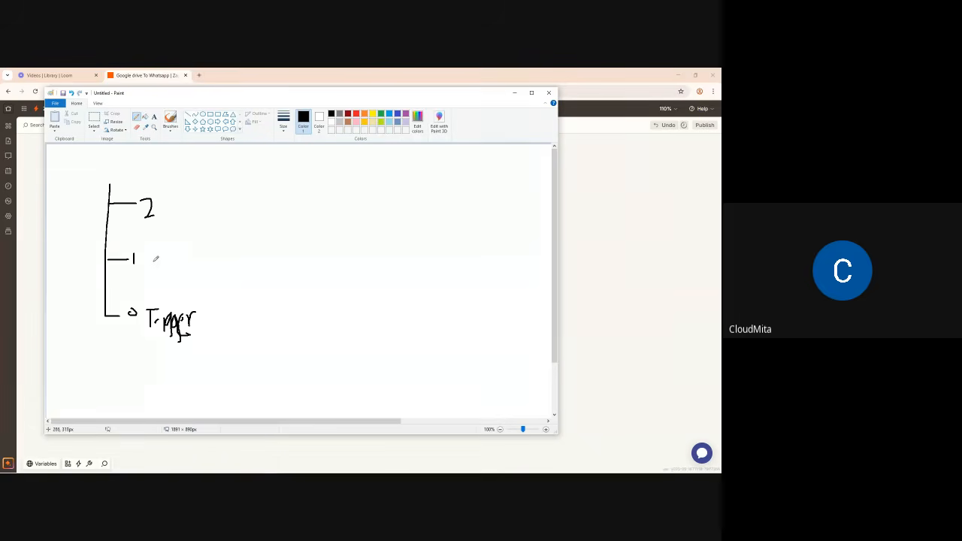
mouse_move(147, 259)
left_mouse_down()
mouse_move(189, 255)
mouse_move(203, 265)
mouse_move(217, 250)
mouse_move(212, 264)
mouse_move(234, 250)
mouse_move(239, 268)
left_mouse_up()
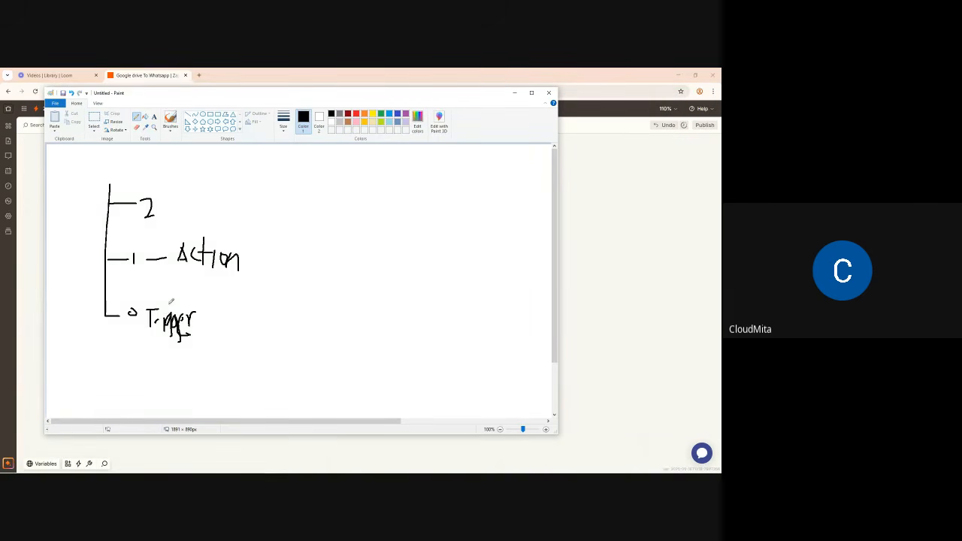
mouse_move(171, 301)
left_mouse_down()
mouse_move(140, 299)
mouse_move(176, 347)
mouse_move(213, 312)
mouse_move(172, 299)
left_mouse_up()
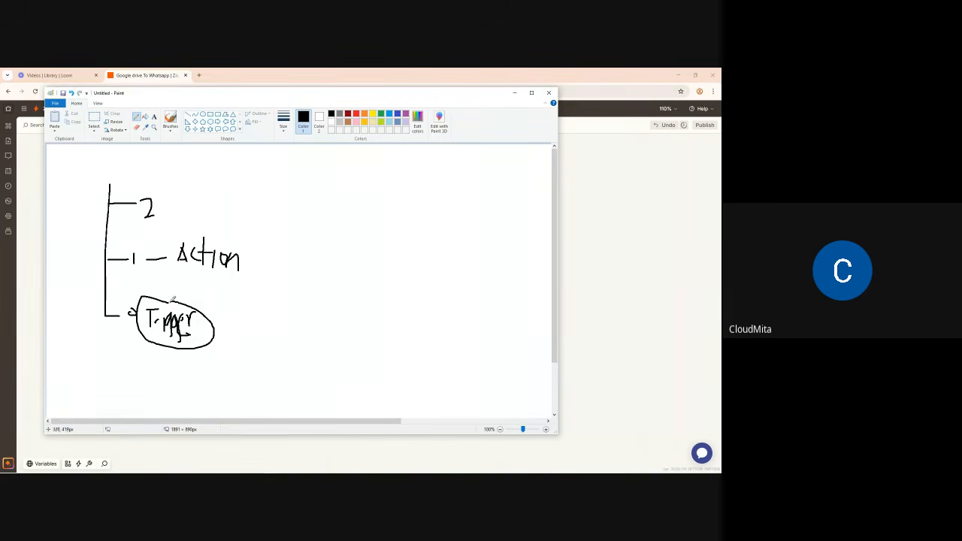
left_click(513, 94)
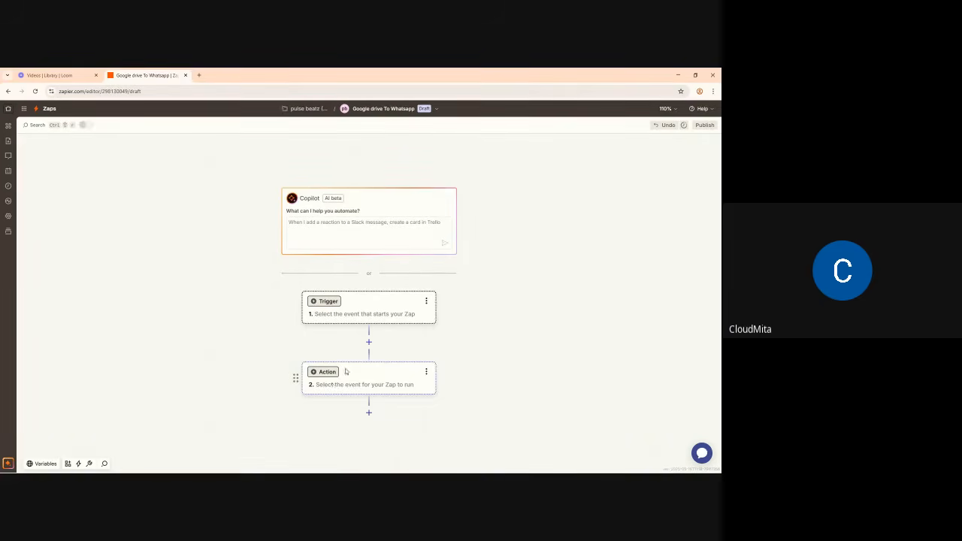
- Select the Trigger step and choose Google Drive as its app
left_click(330, 303)
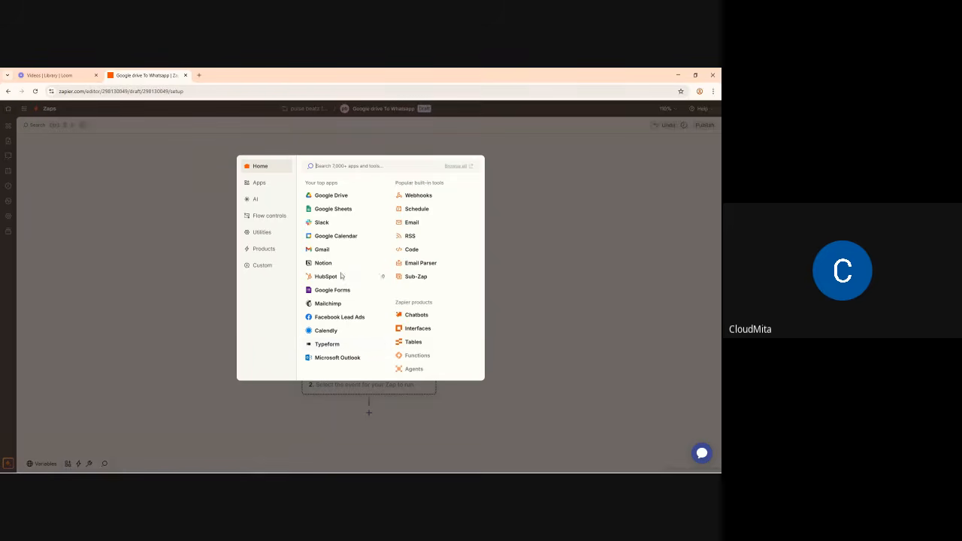
left_click(336, 198)
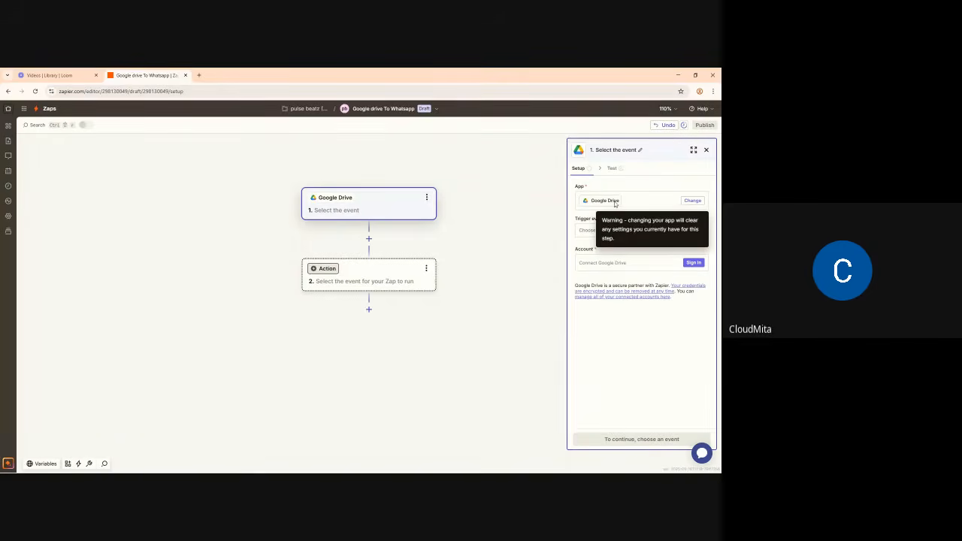
left_click(596, 233)
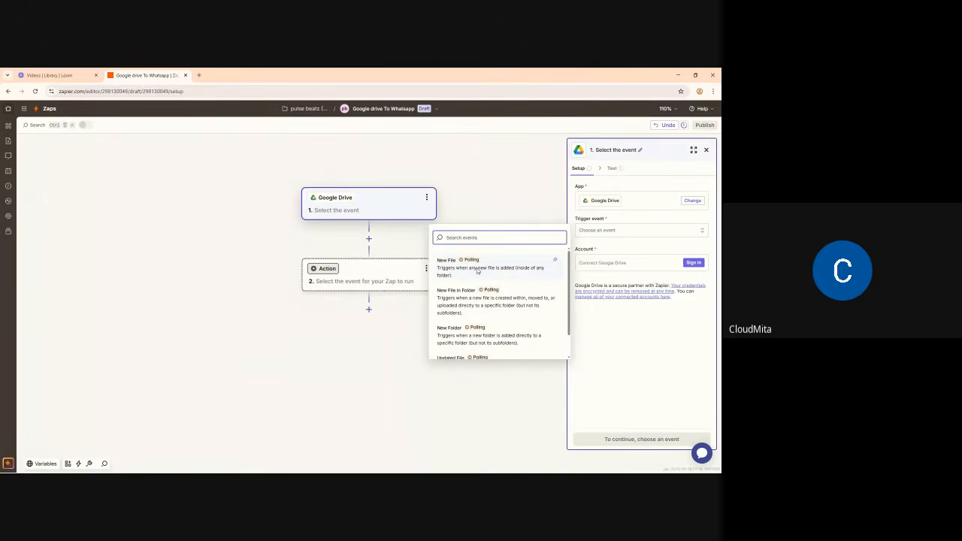
scroll(479, 272, "down", 2)
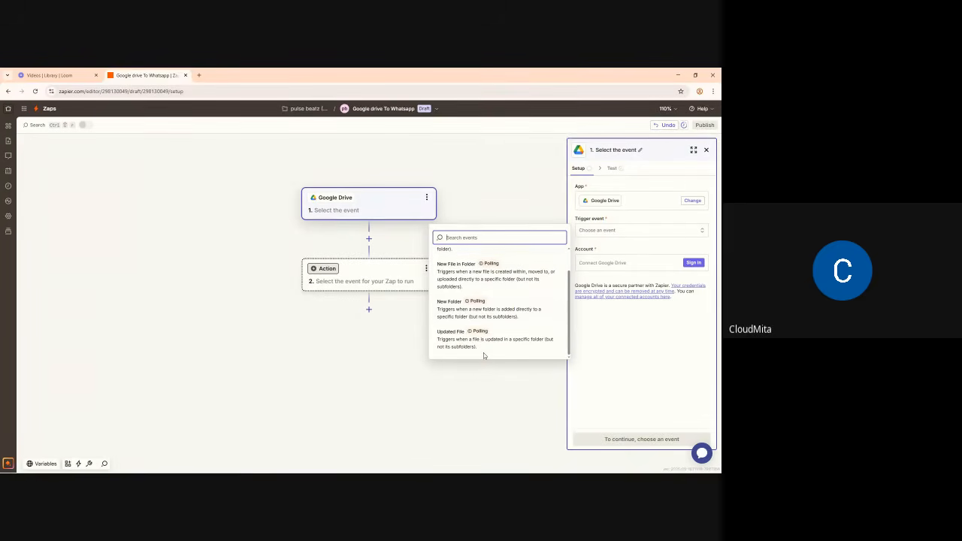
scroll(483, 355, "up", 1)
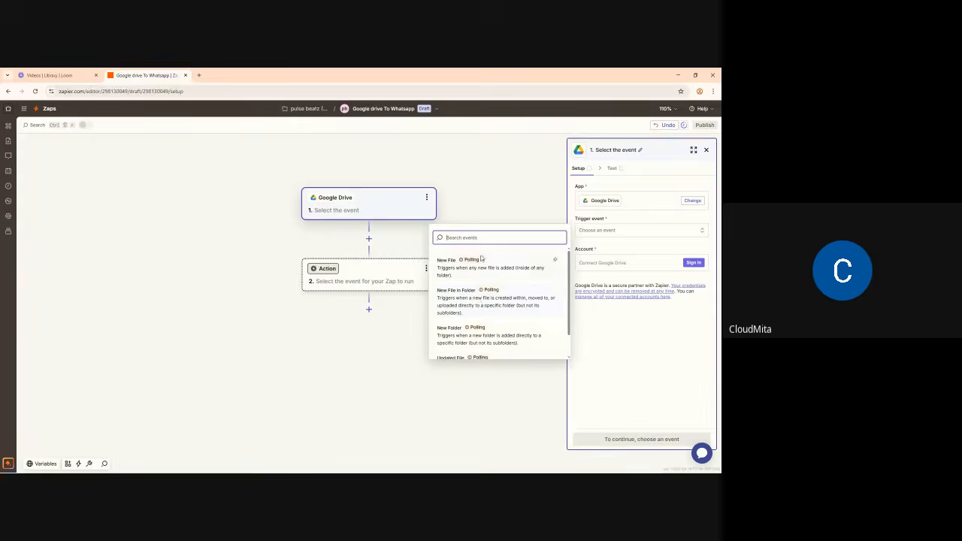
scroll(482, 259, "down", 1)
scroll(477, 280, "up", 1)
scroll(448, 301, "down", 1)
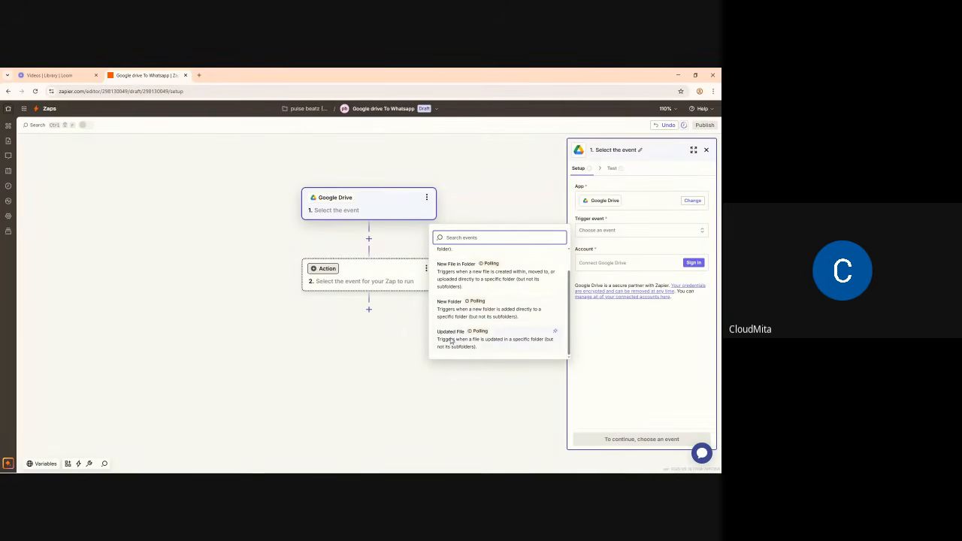
scroll(490, 287, "up", 1)
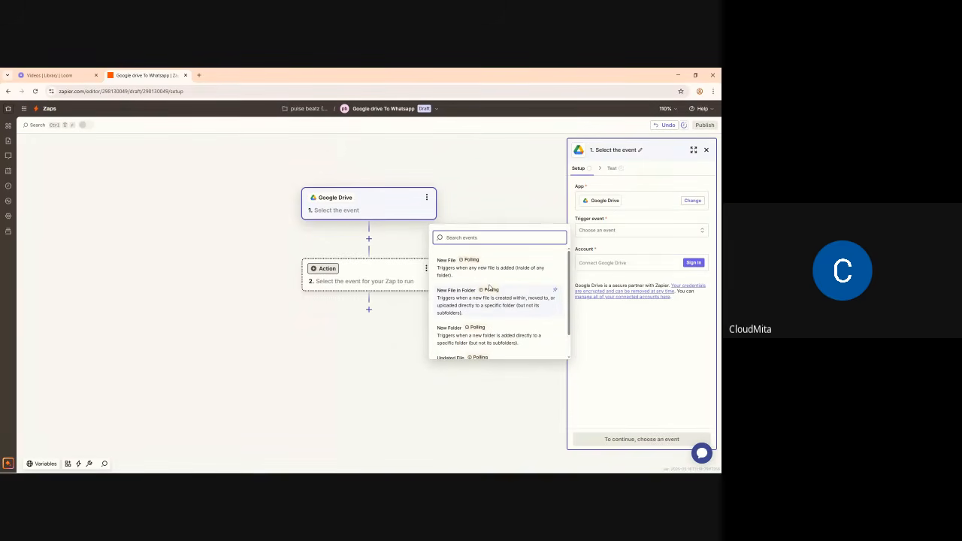
key("alt+Tab")
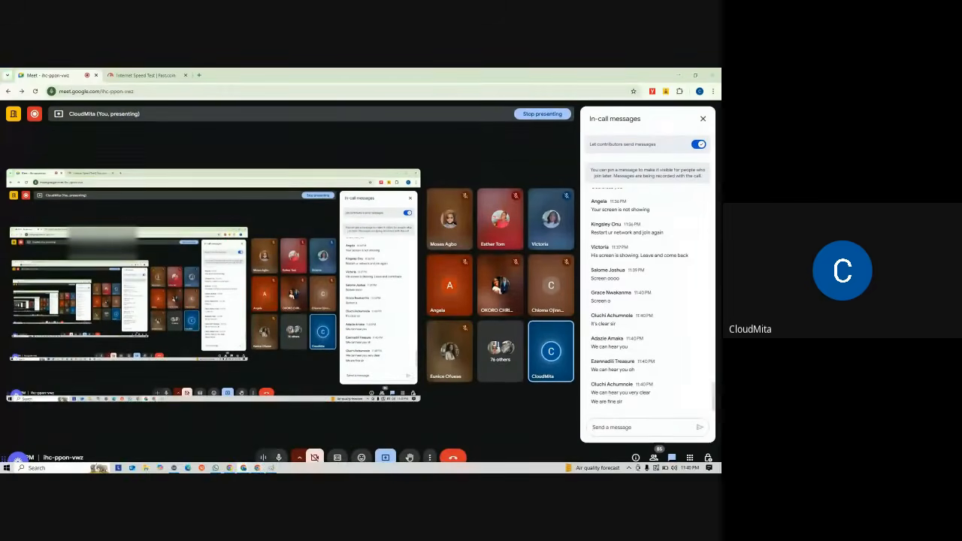
left_click(257, 468)
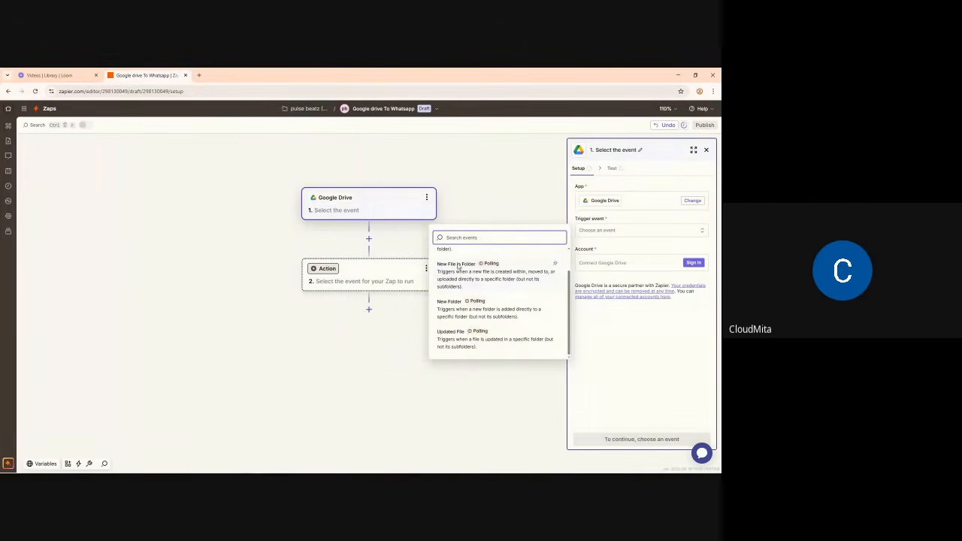
- Select New File from the Google Drive trigger event list
scroll(467, 268, "up", 1)
scroll(469, 293, "down", 2)
scroll(472, 272, "up", 1)
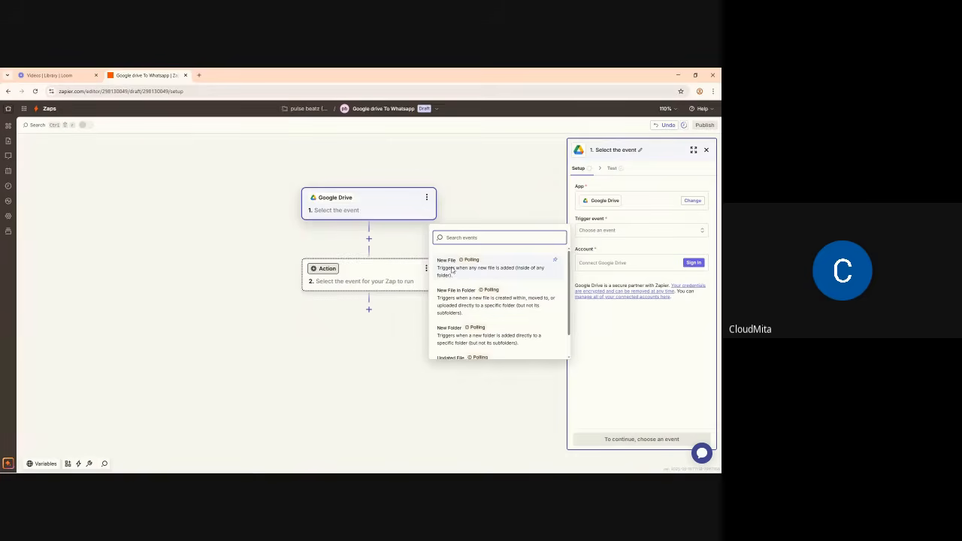
scroll(452, 270, "down", 1)
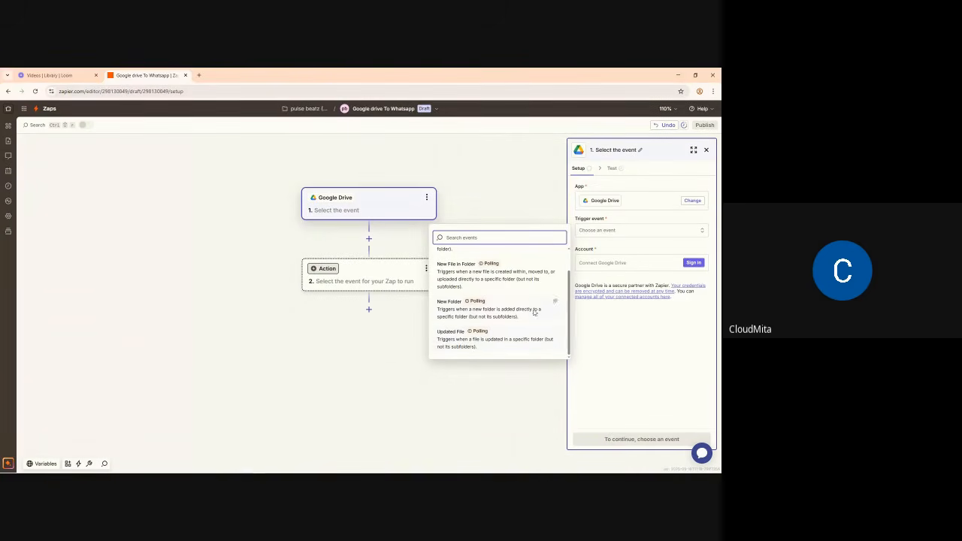
scroll(495, 278, "up", 2)
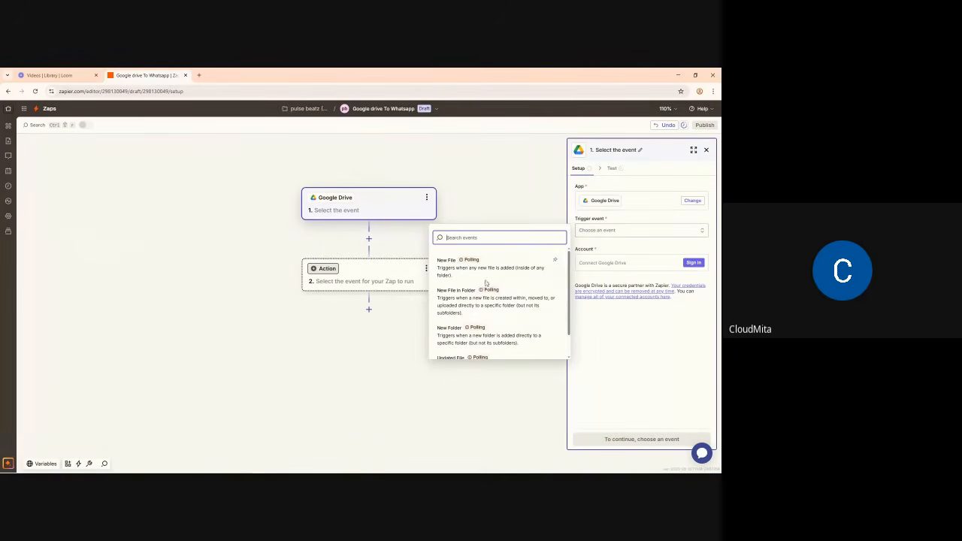
left_click(454, 271)
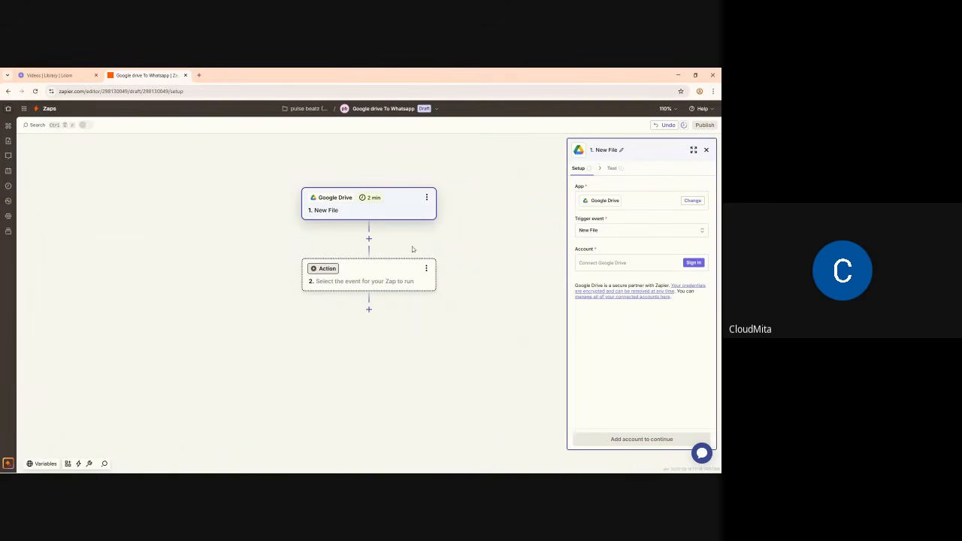
- Sign in with a Google account and allow Zapier access to Drive files
left_click(693, 262)
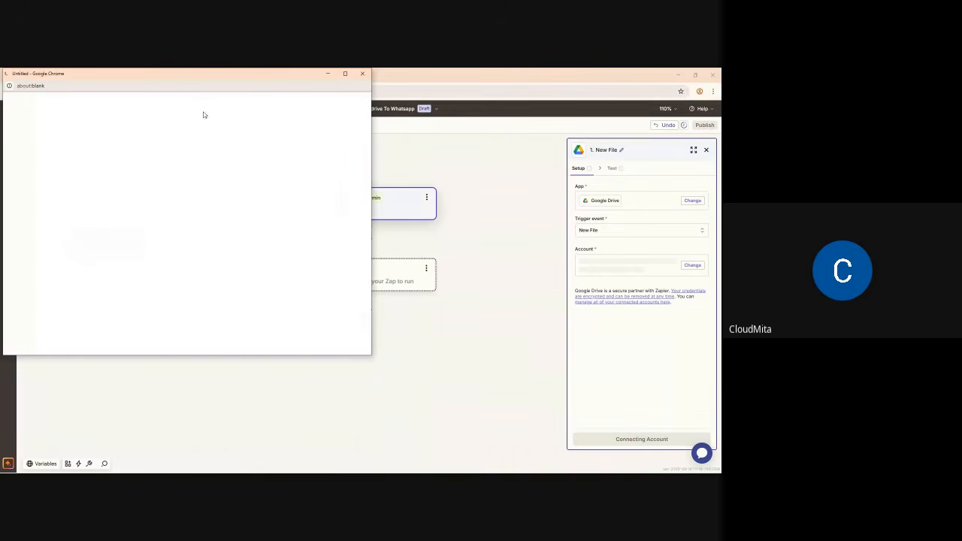
left_click_drag(160, 76, 216, 85)
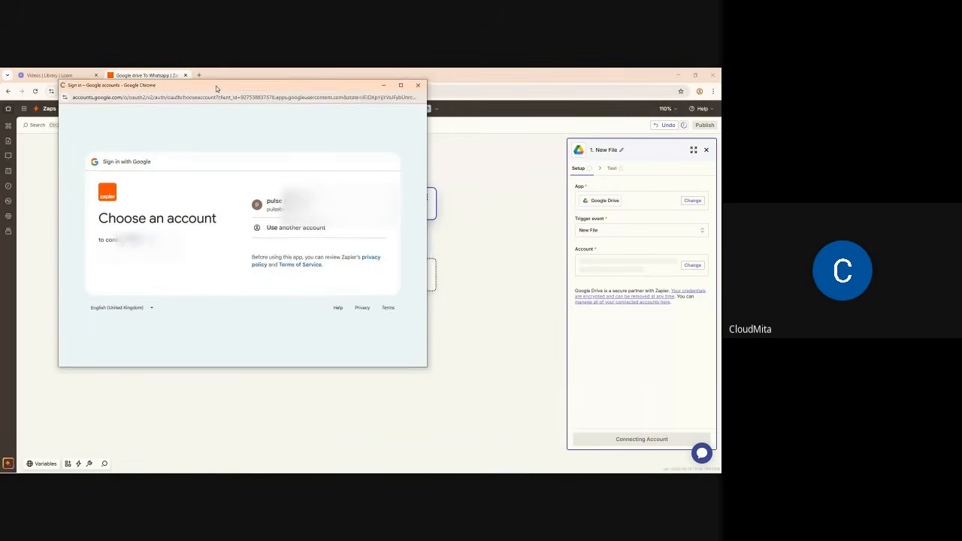
left_click(303, 205)
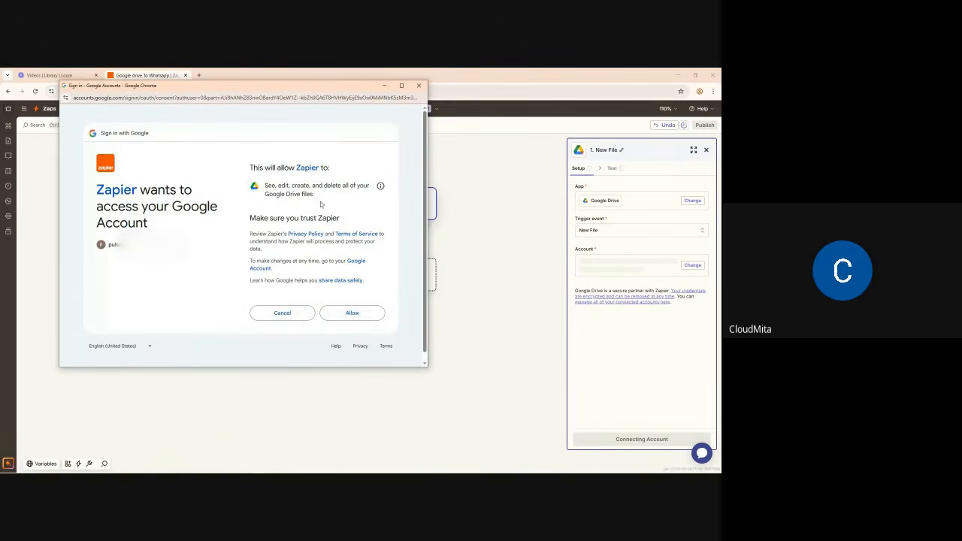
left_click(353, 313)
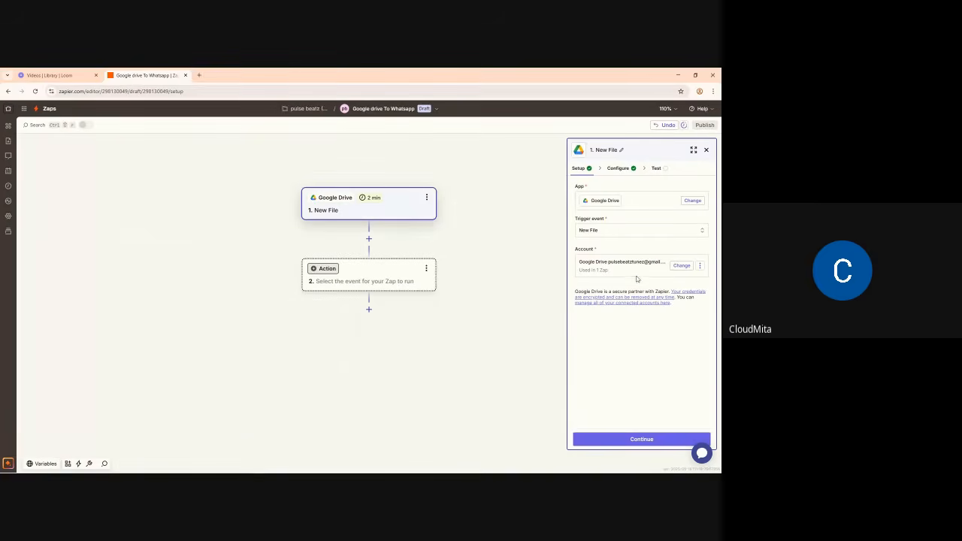
- Choose My Google Drive as the drive to watch in Configure
left_click(640, 443)
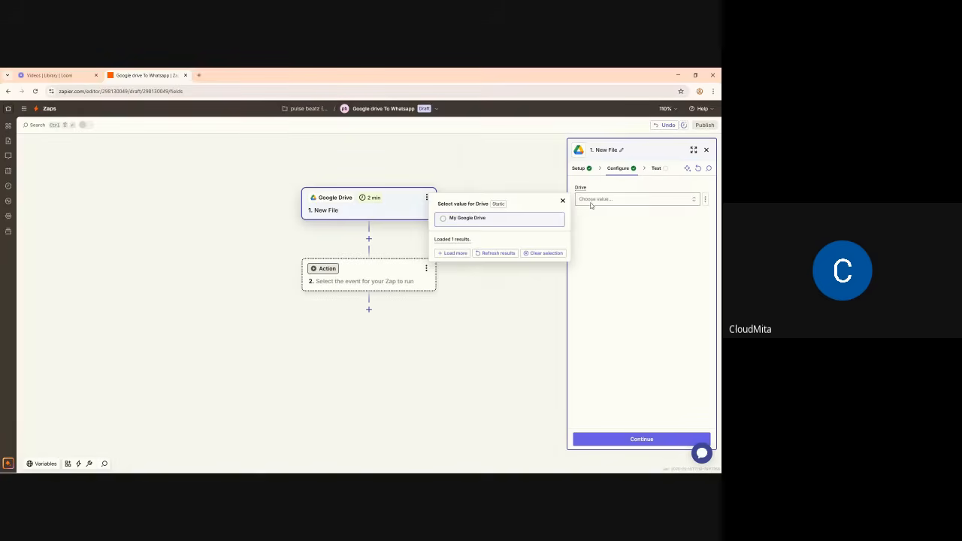
left_click(443, 220)
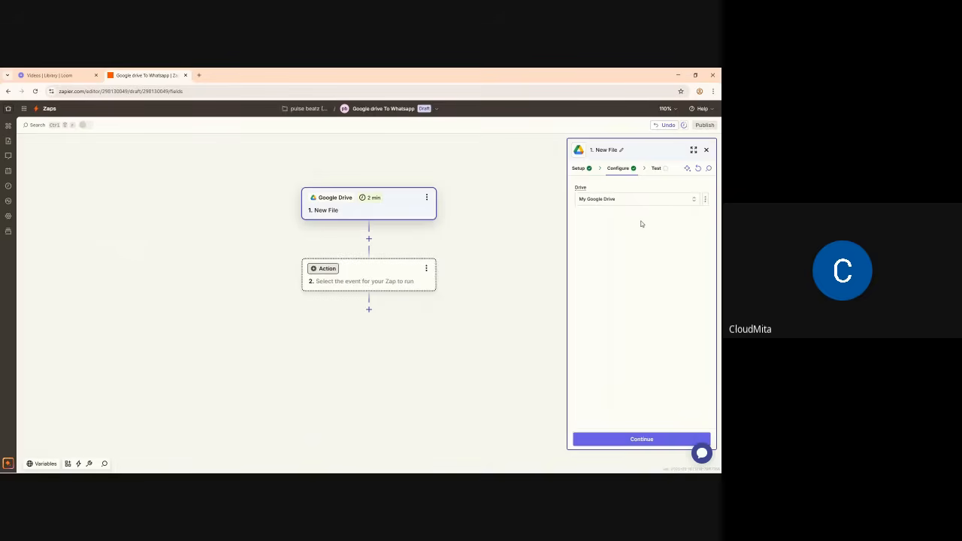
left_click(641, 439)
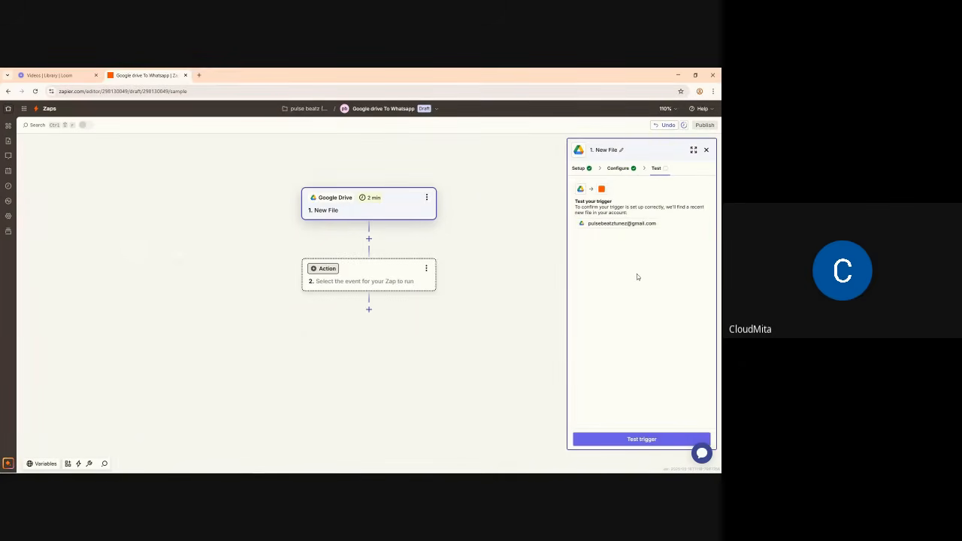
- Recheck the drive list, keep My Google Drive, and continue to the Test stage
left_click(618, 168)
left_click(601, 200)
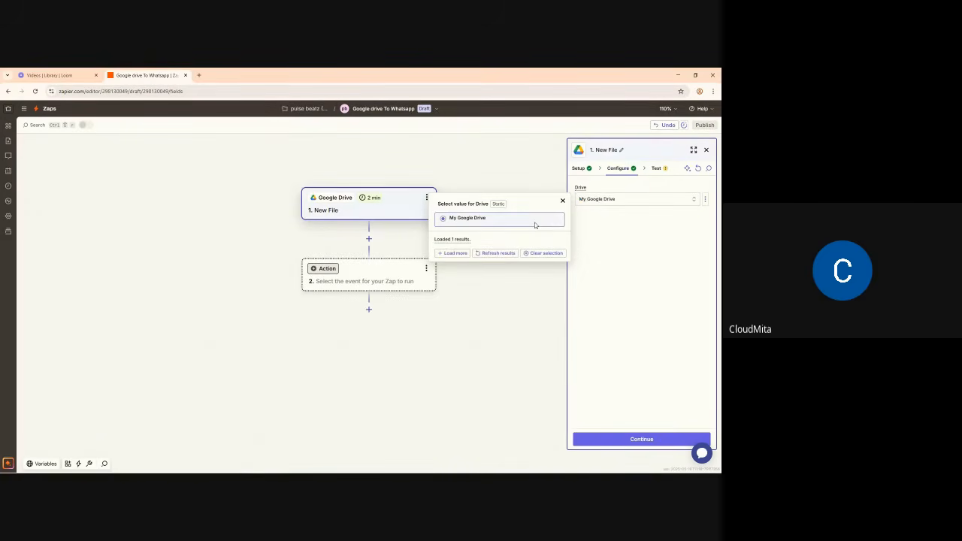
left_click(464, 219)
left_click(614, 200)
left_click(453, 254)
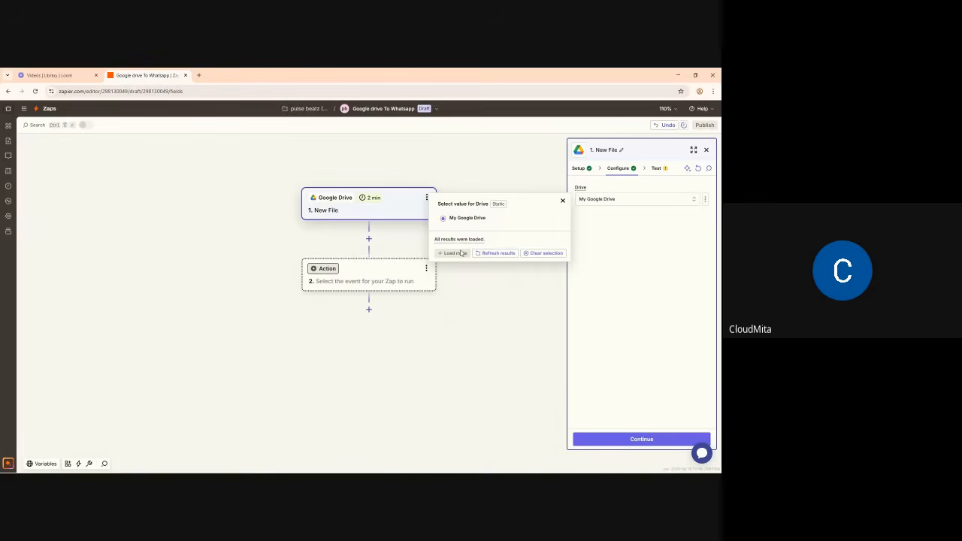
left_click(465, 219)
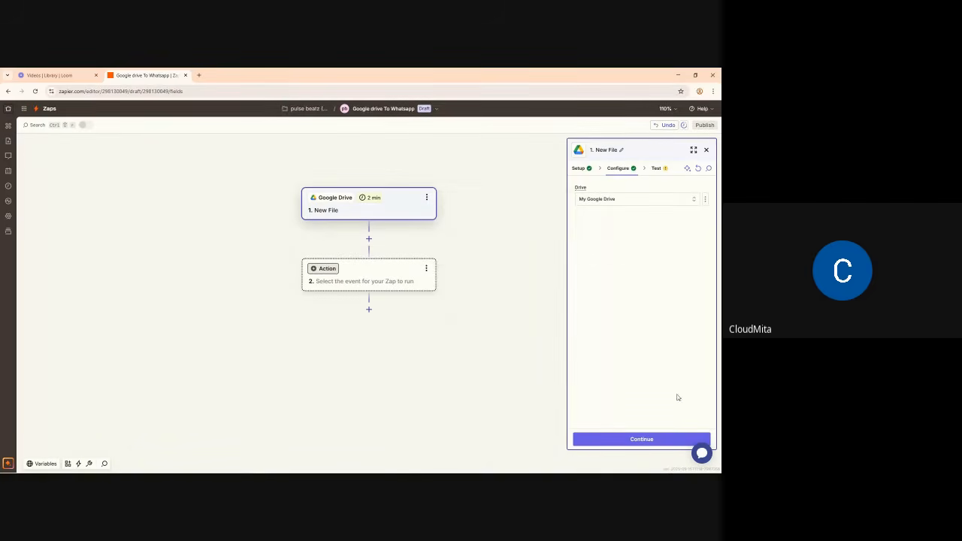
left_click(647, 443)
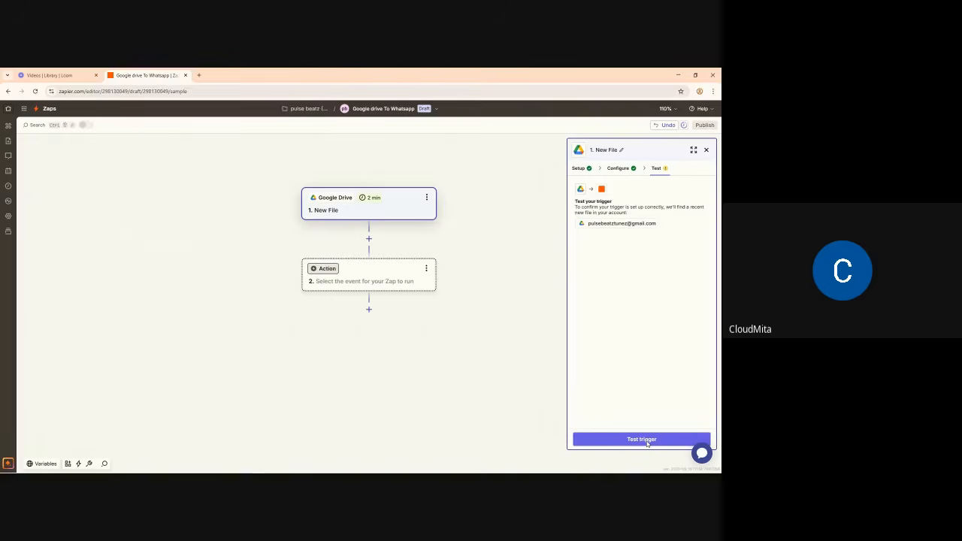
- Run the trigger test, which returns 'No new file found', then open a new browser tab
left_click(641, 443)
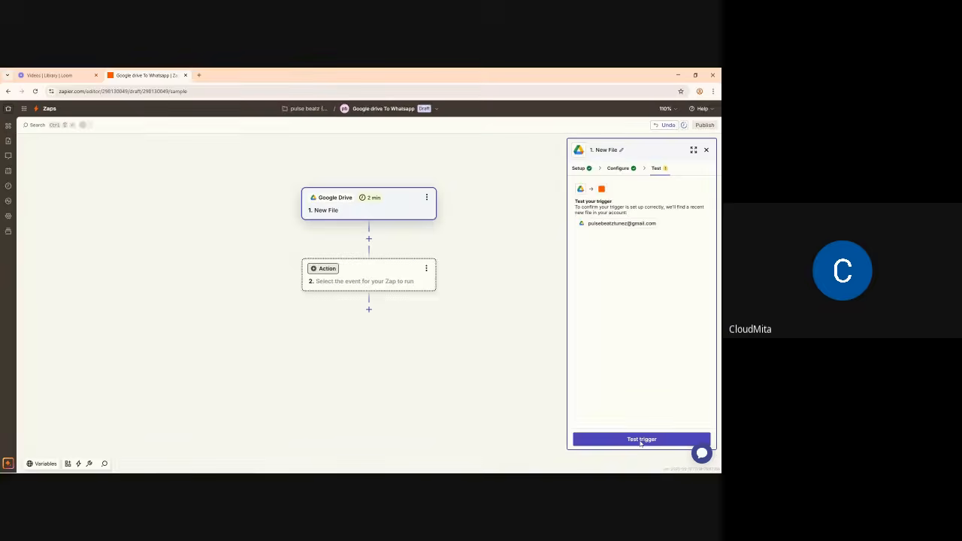
left_click(641, 441)
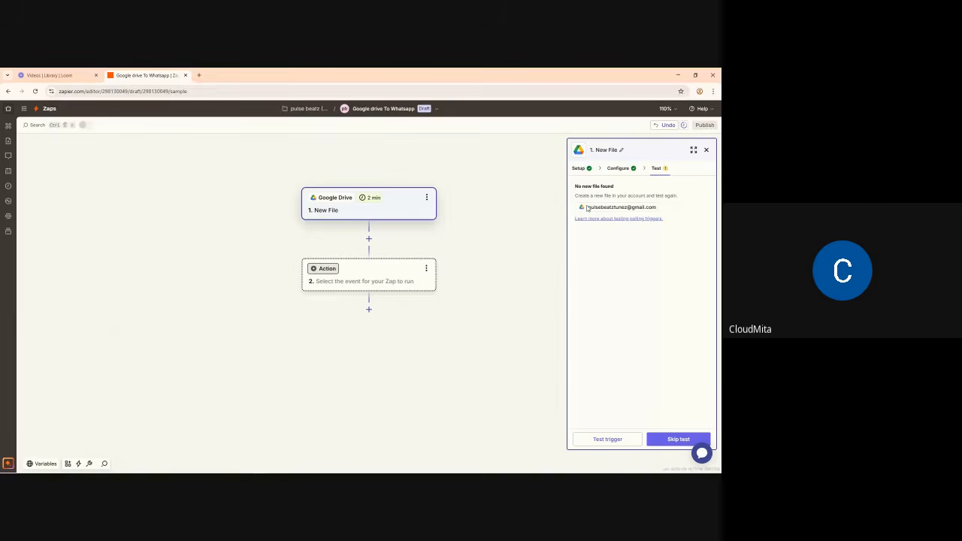
left_click(199, 75)
- Go to drive.google.com, dismiss the tips dialog, and create a blank Google Docs document
type("driv")
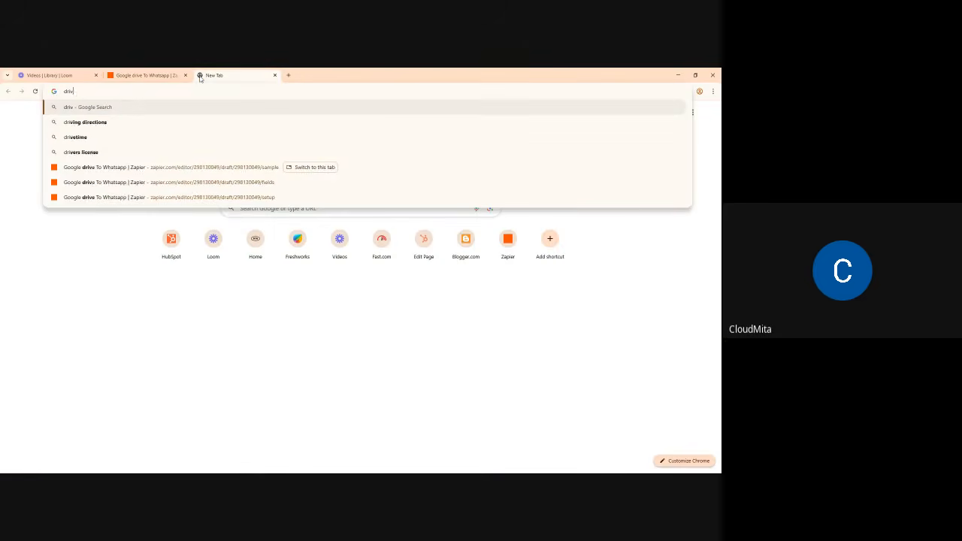
type("e.google.com")
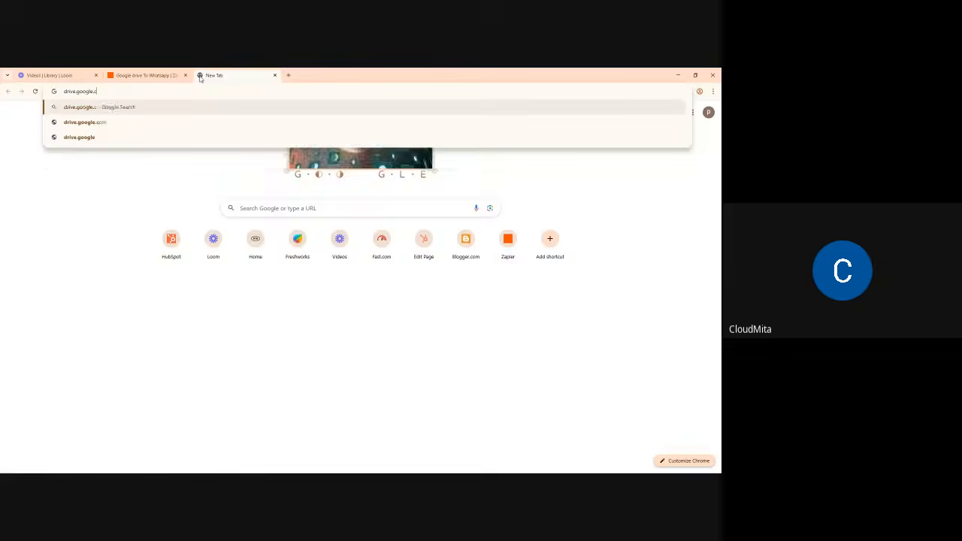
key("Return")
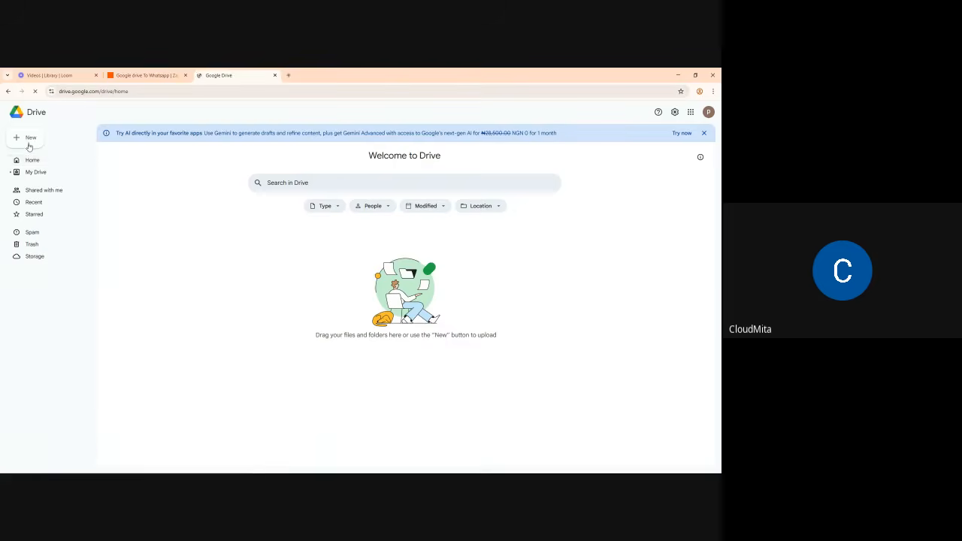
left_click(29, 139)
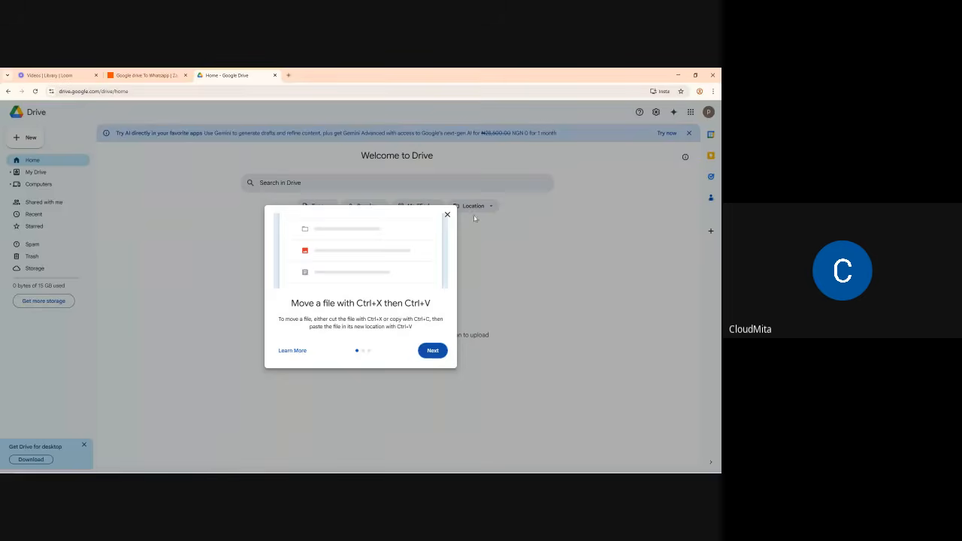
left_click(447, 214)
left_click(27, 138)
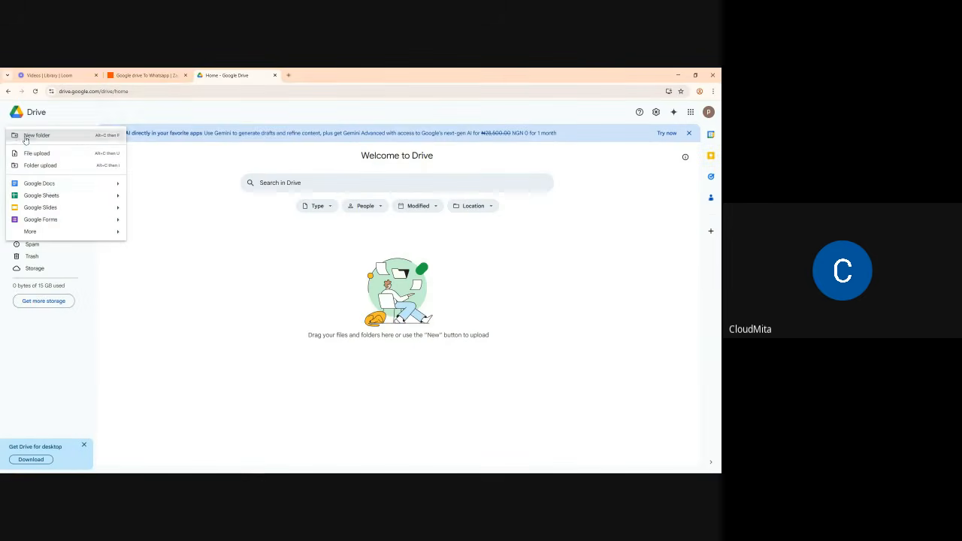
left_click(52, 186)
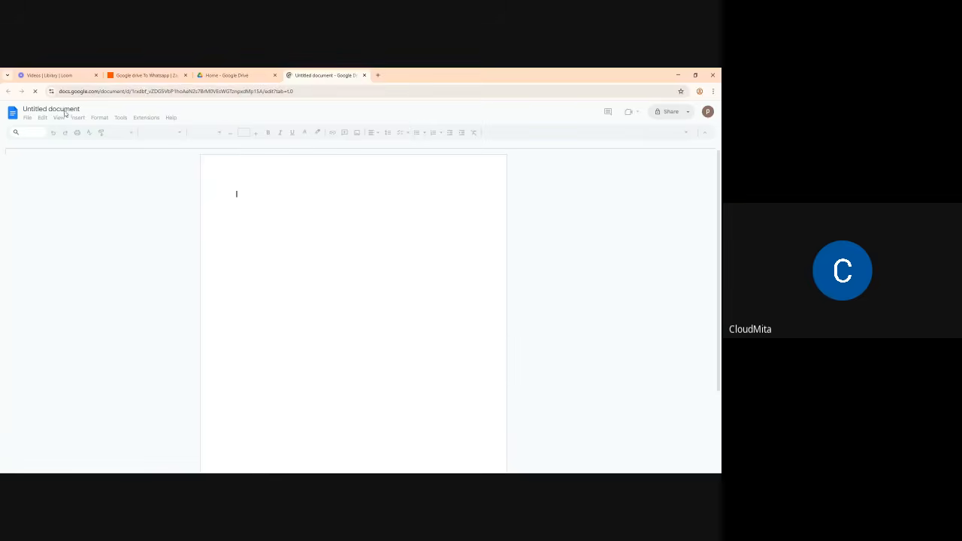
- Title the document 'I dey vex' and type 'Bla bla bla' in its body
left_click(65, 109)
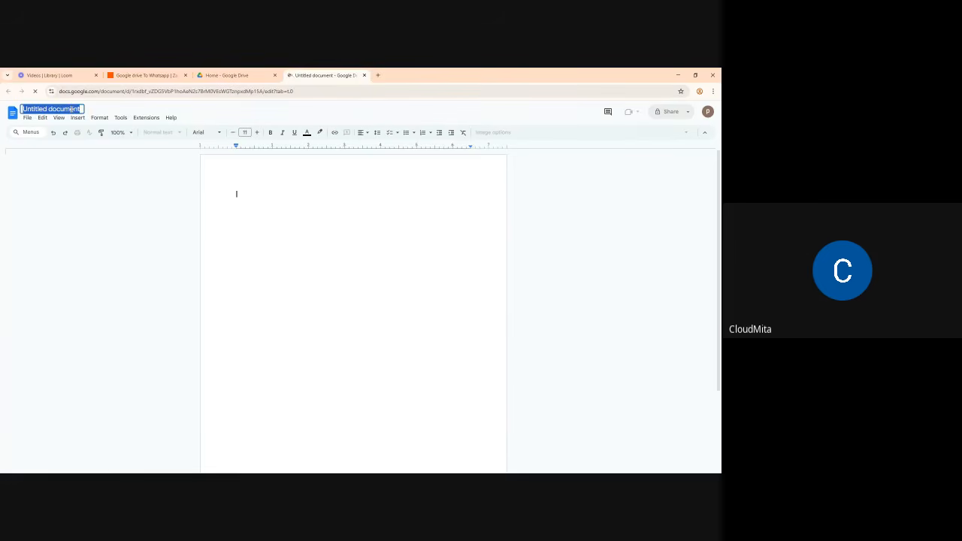
type("I dey")
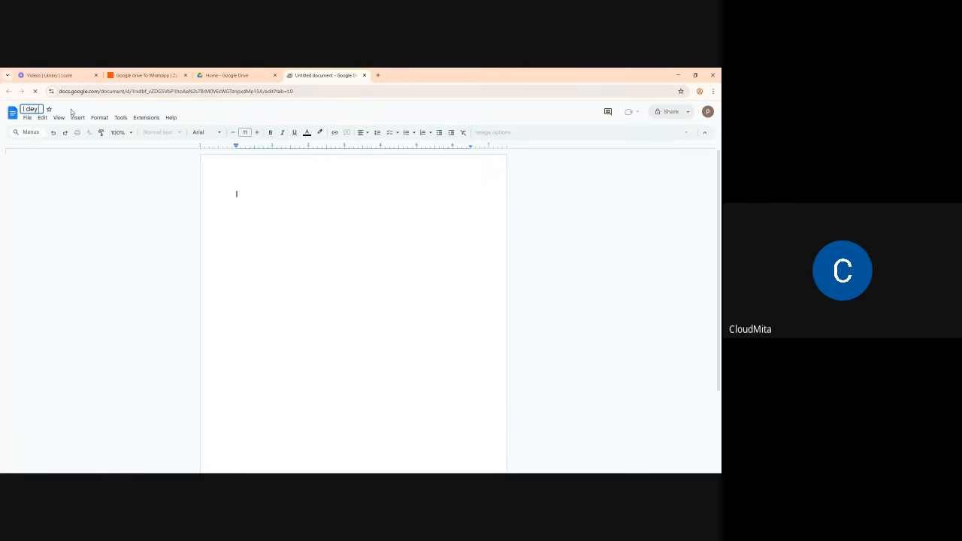
type(" vex")
key("Return")
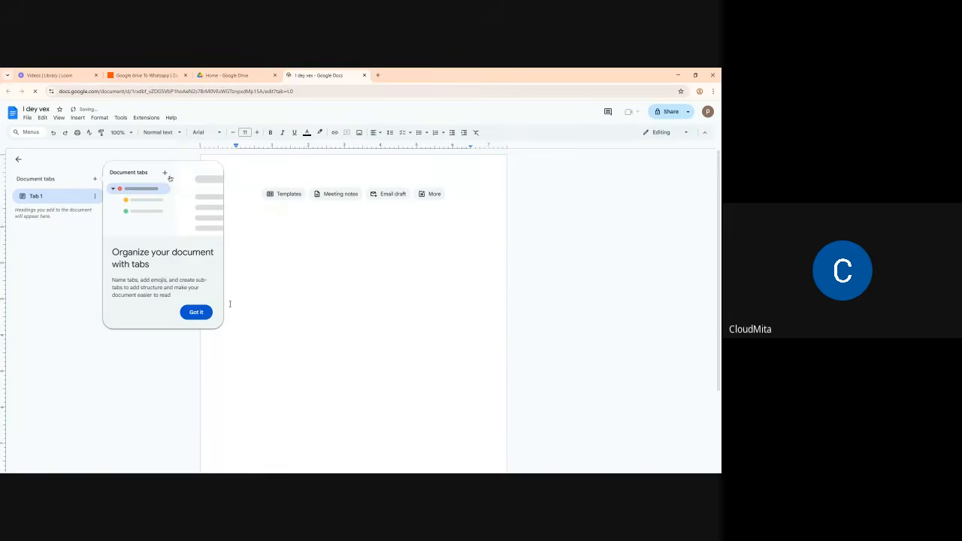
left_click(196, 312)
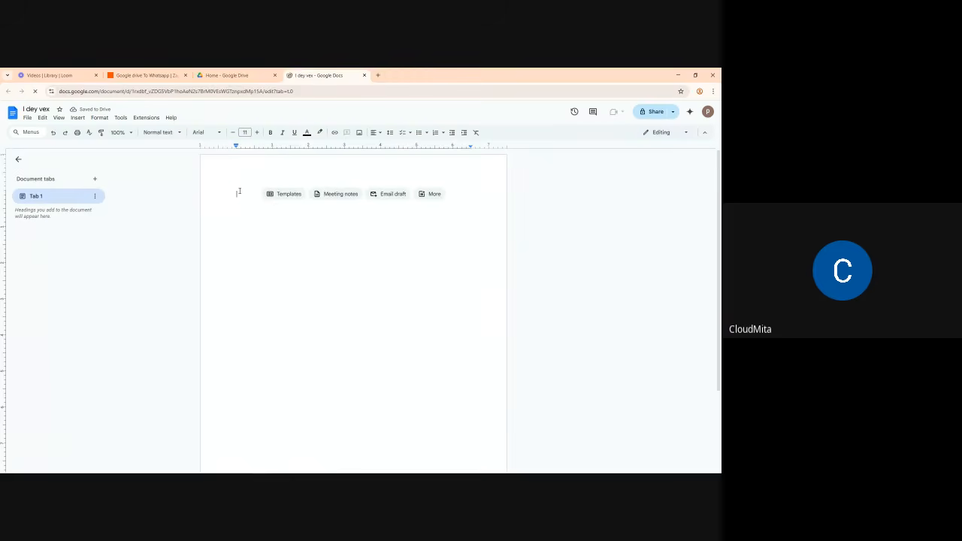
type("Bla bla ")
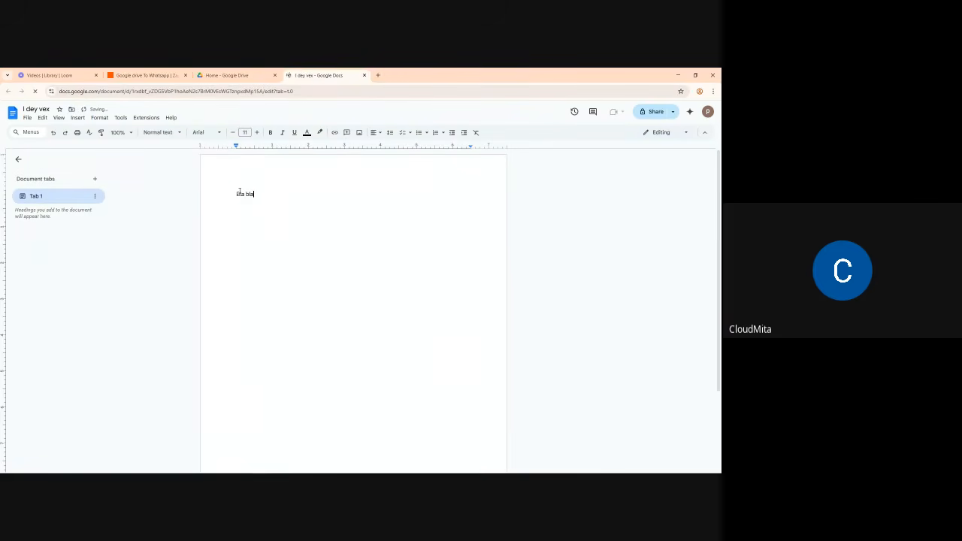
type("bla")
left_click(225, 75)
- Return to the Zap editor and test the trigger, finding the sample record New File A
left_click(177, 74)
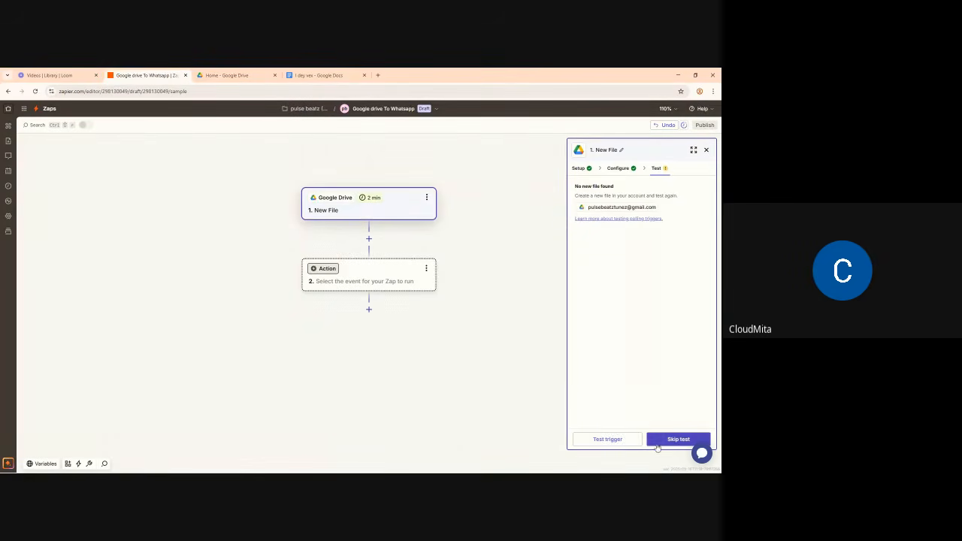
left_click(613, 442)
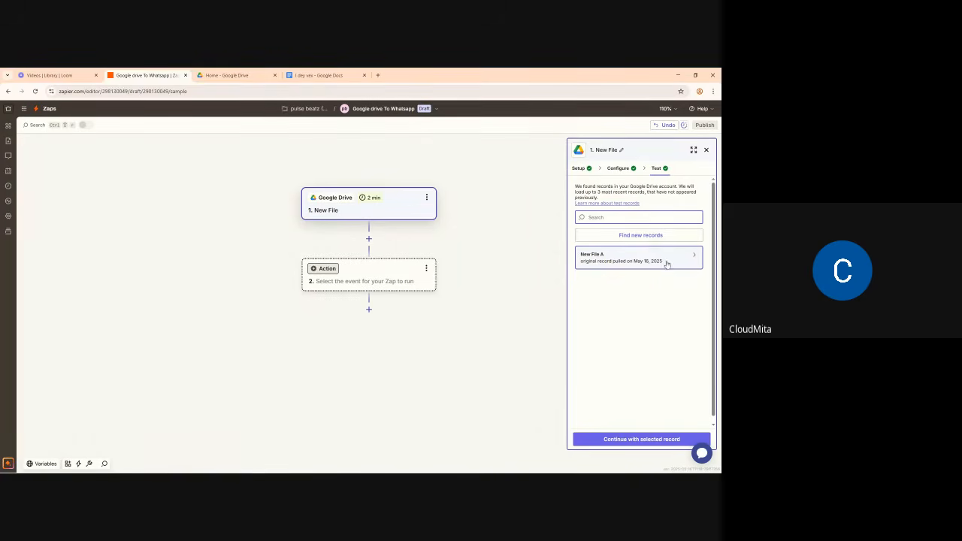
mouse_move(664, 260)
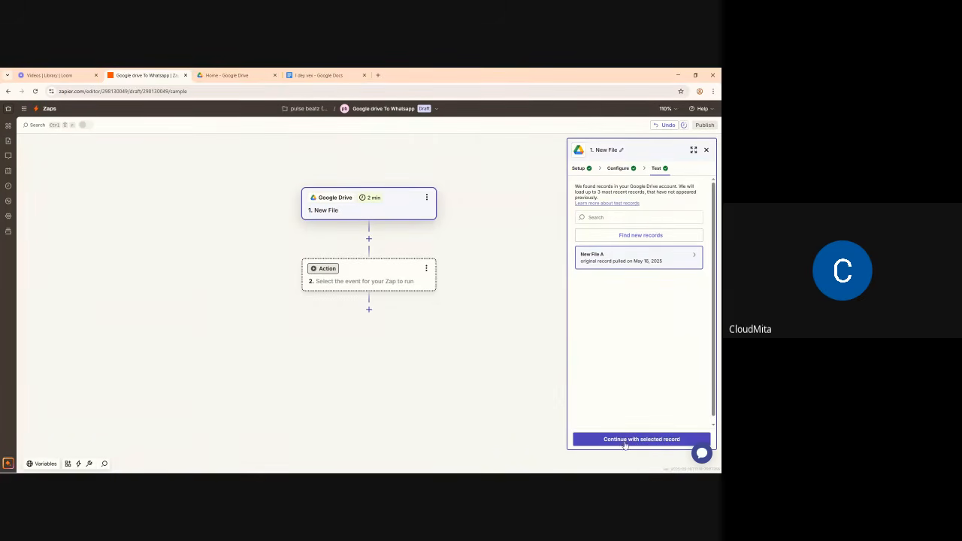
- Continue with record New File A, add WhatsApp Notifications, and set the event to Send Message
left_click(668, 440)
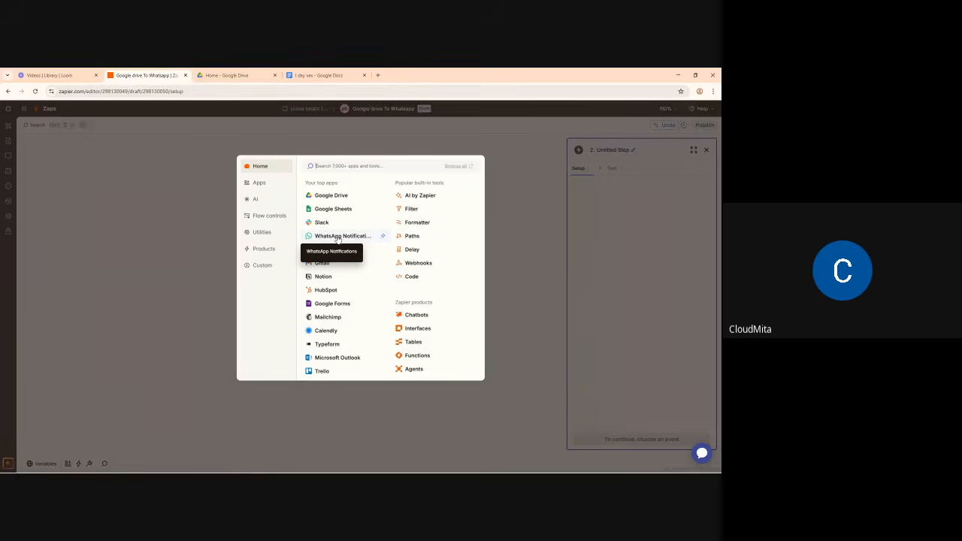
left_click(337, 238)
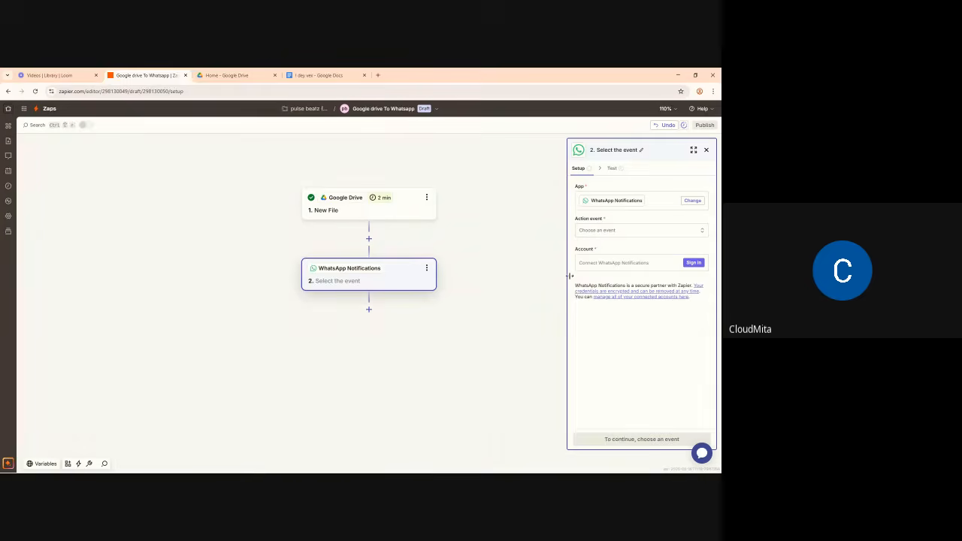
left_click(594, 231)
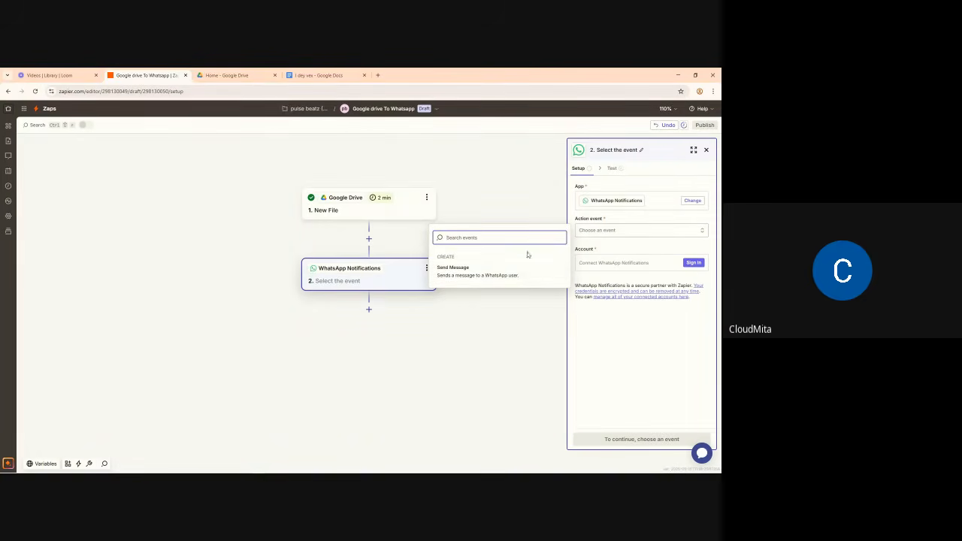
left_click(451, 272)
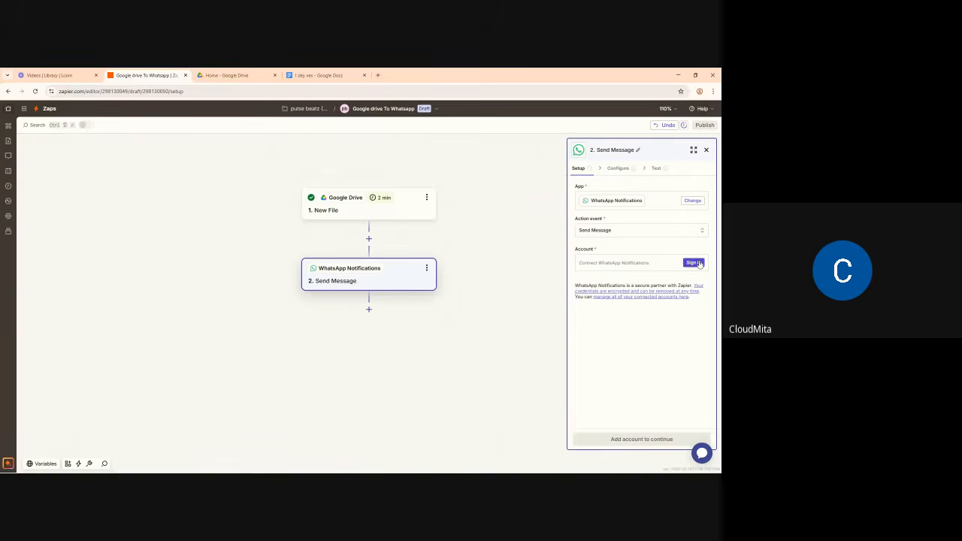
- Start the WhatsApp sign-in, enter the account's phone number, and request a verification PIN
left_click(614, 269)
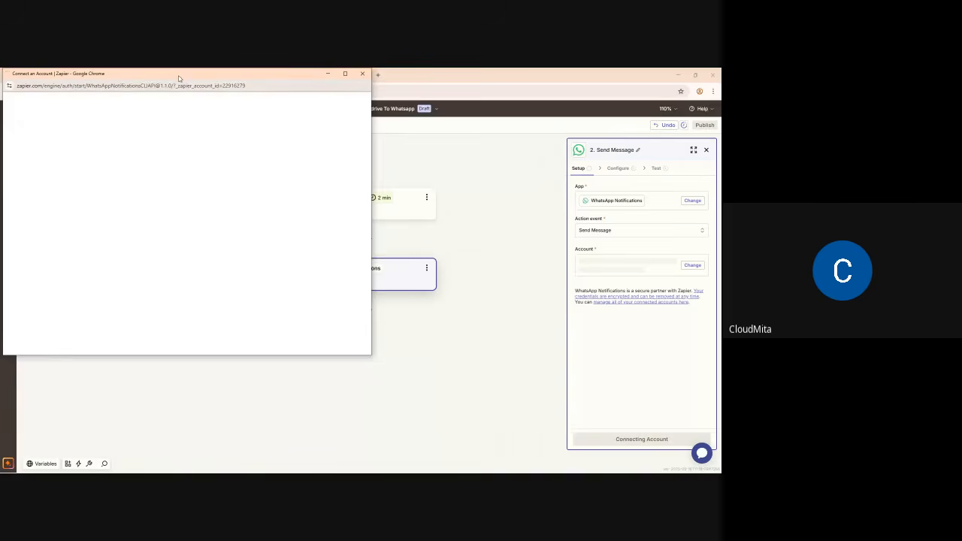
left_click_drag(176, 73, 262, 83)
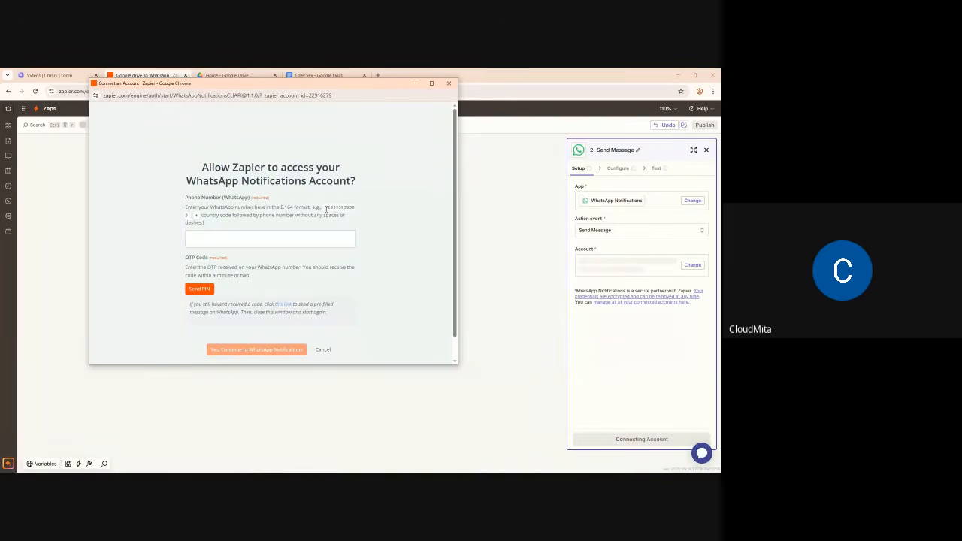
left_click_drag(326, 207, 361, 208)
left_click(206, 238)
left_click_drag(184, 259, 213, 258)
left_click(198, 290)
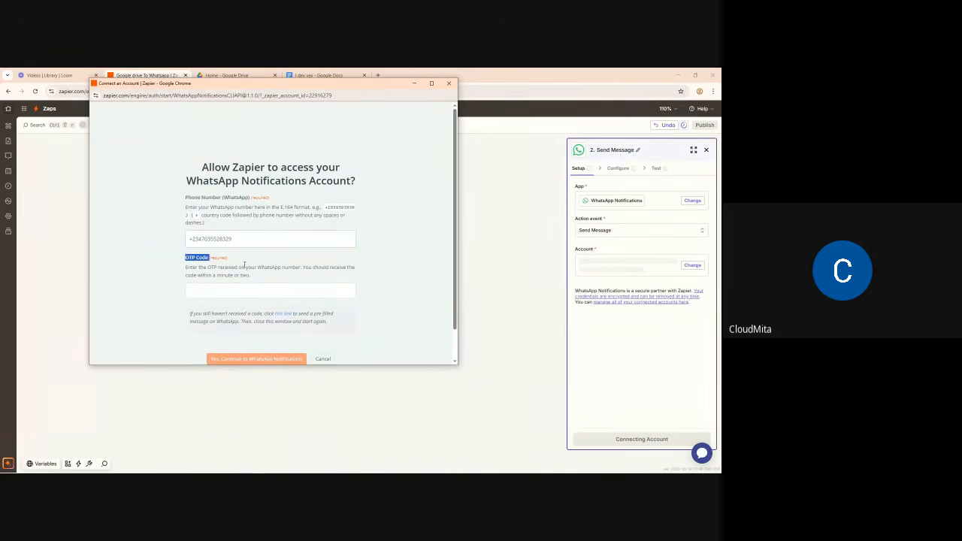
- Enter the received verification code, confirm the connection, and continue to Configure
left_click(224, 288)
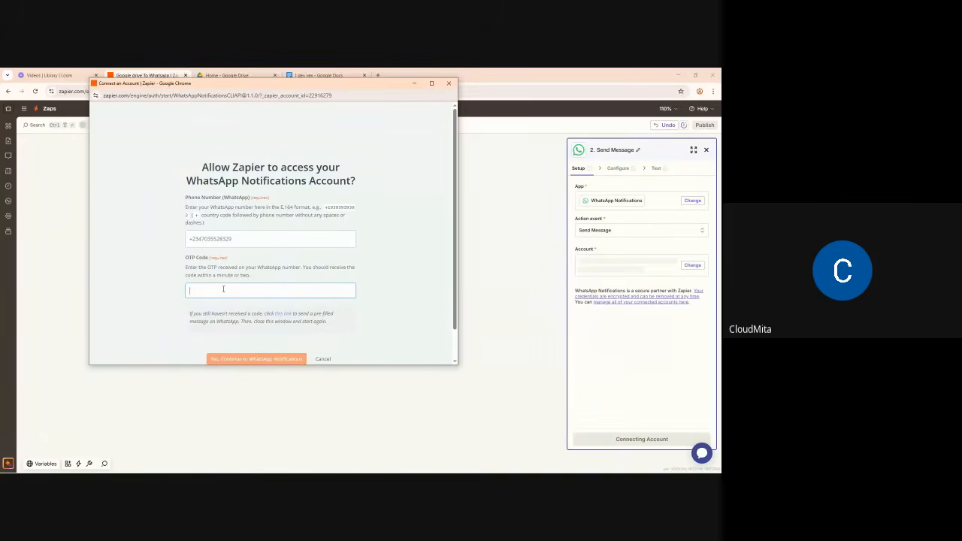
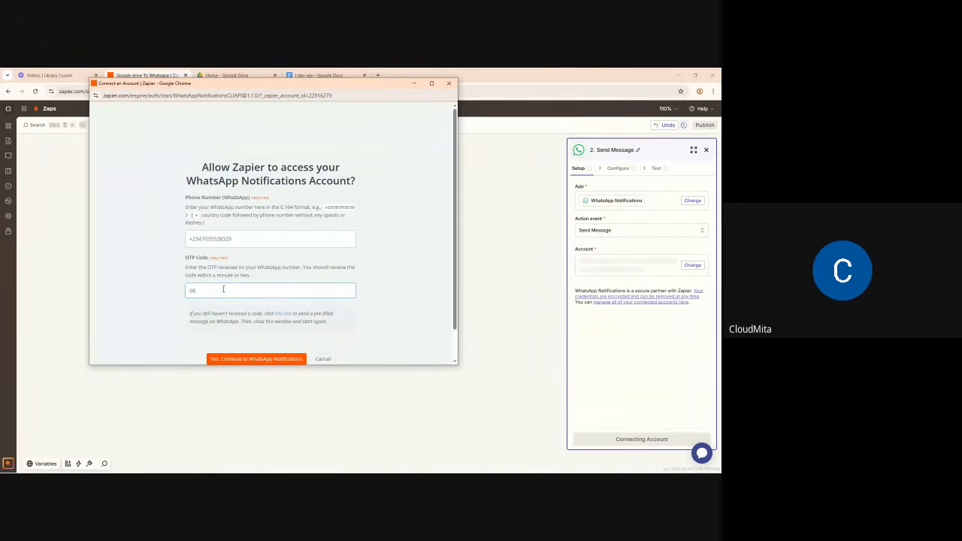
left_click(276, 362)
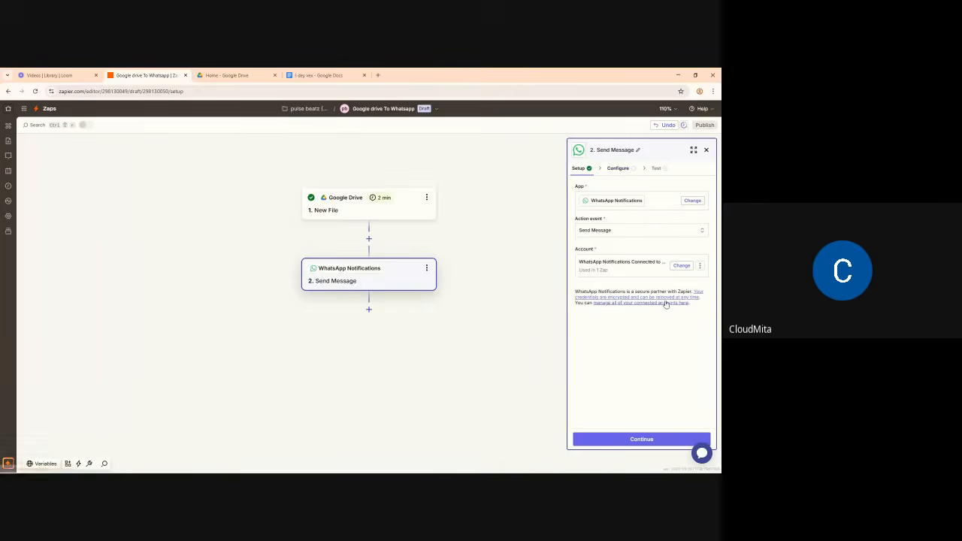
left_click(641, 439)
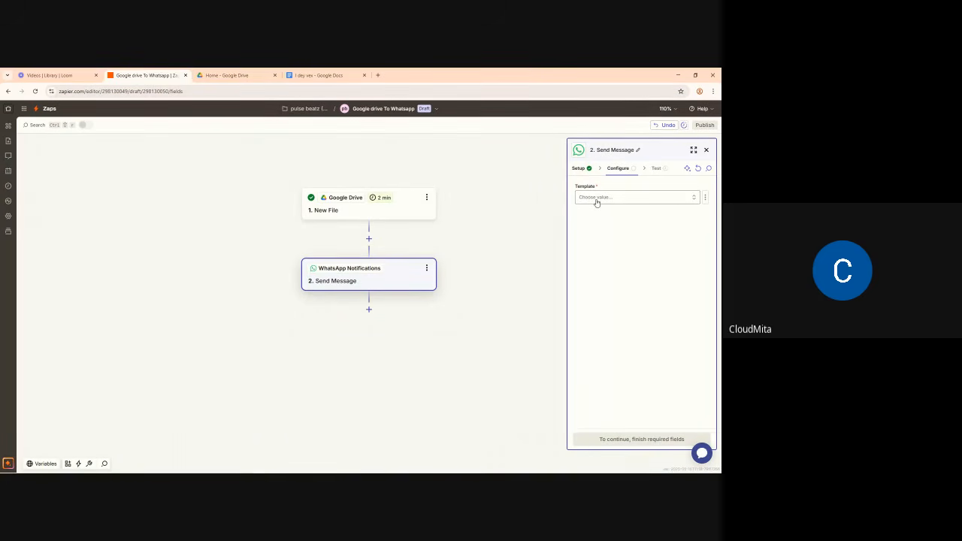
- Switch the WhatsApp template to New Message, revealing its Name and Link to reply fields
left_click(597, 198)
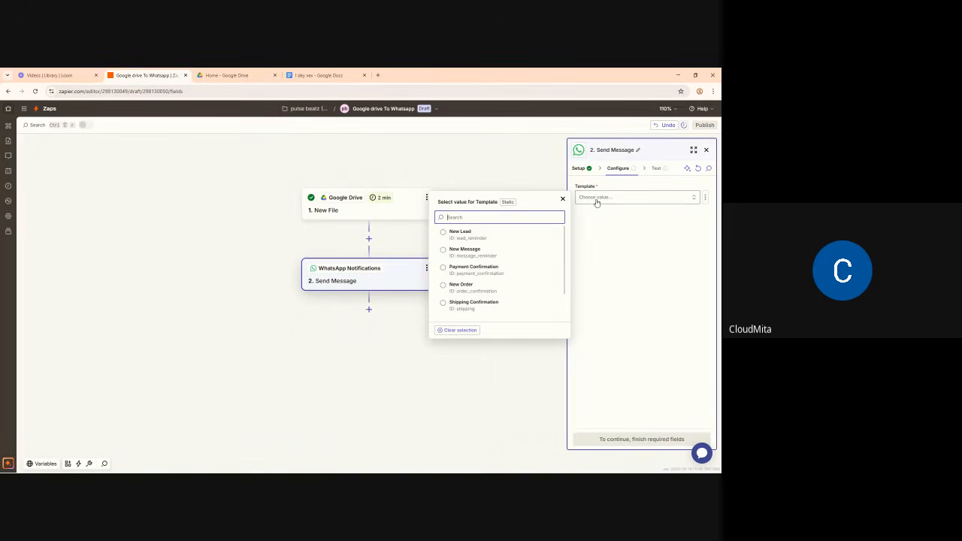
left_click(461, 252)
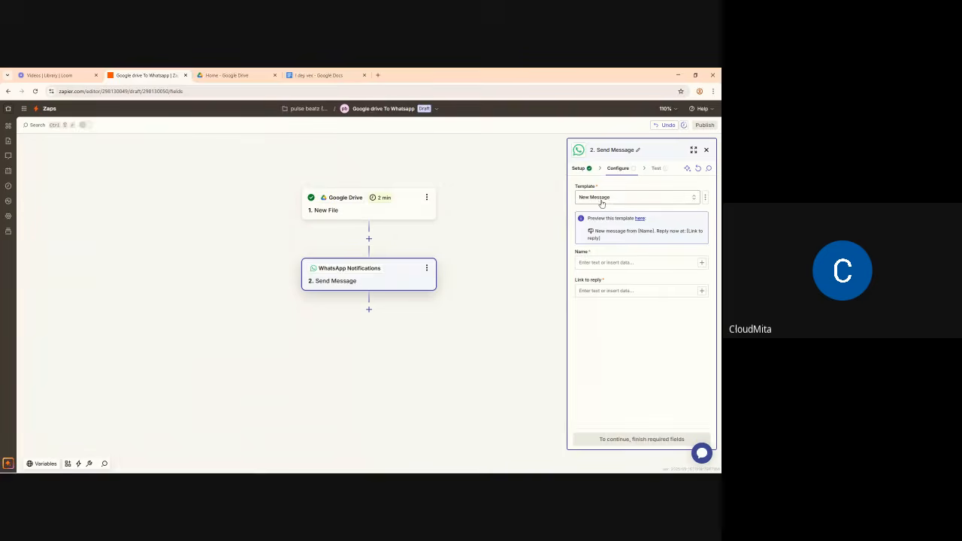
left_click(606, 262)
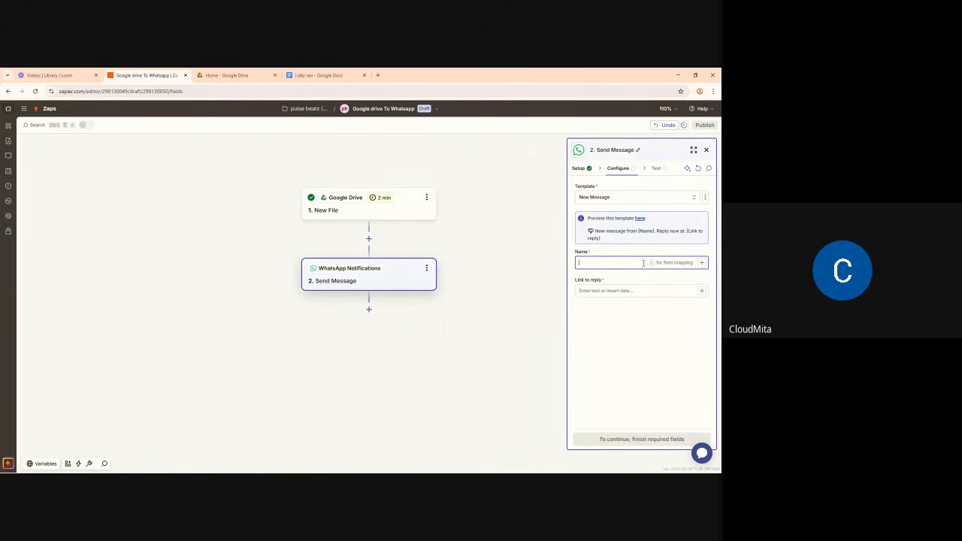
- Fill Name with 'Dear Sir,' + Owners Display Name + 'has sent you a file titled' + Title + 'check ASAP'
left_click(703, 264)
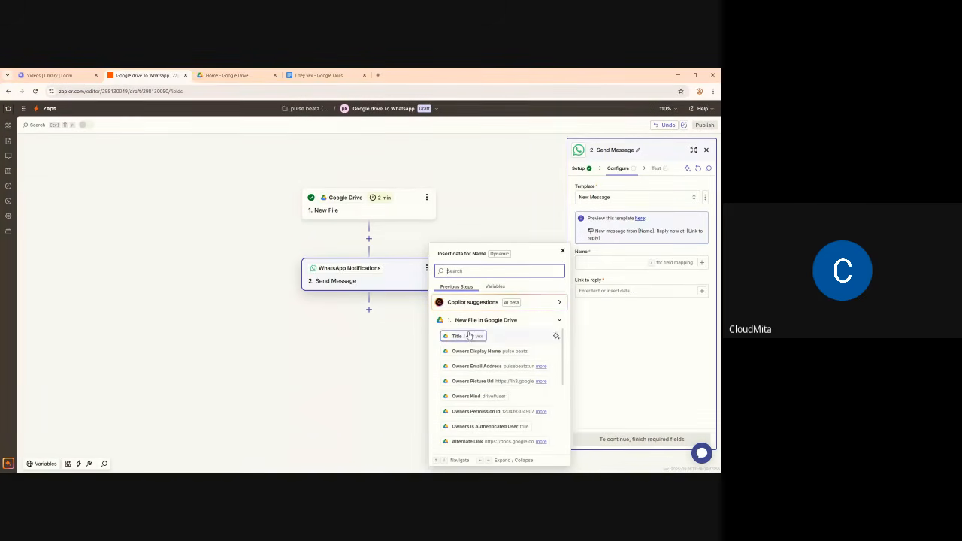
left_click(602, 263)
type("D")
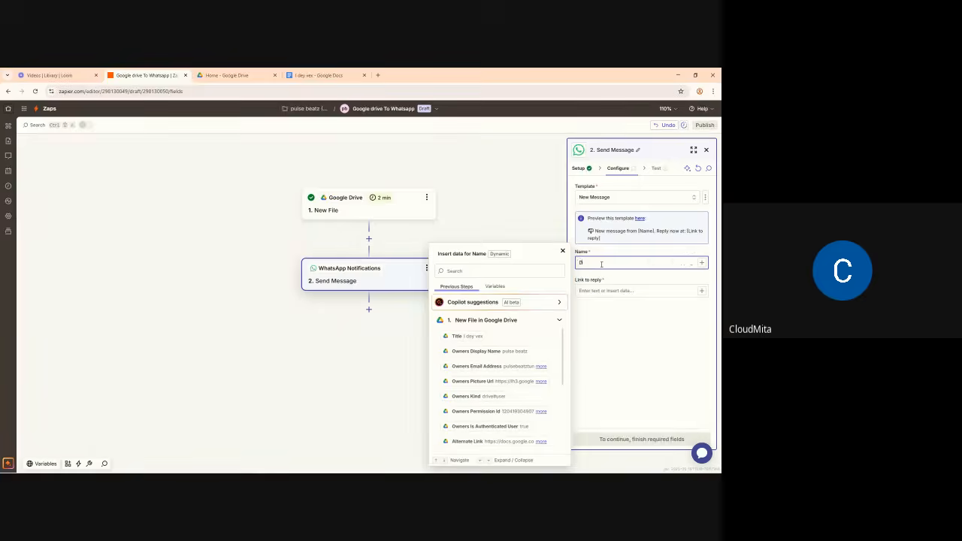
type("ear Sir,")
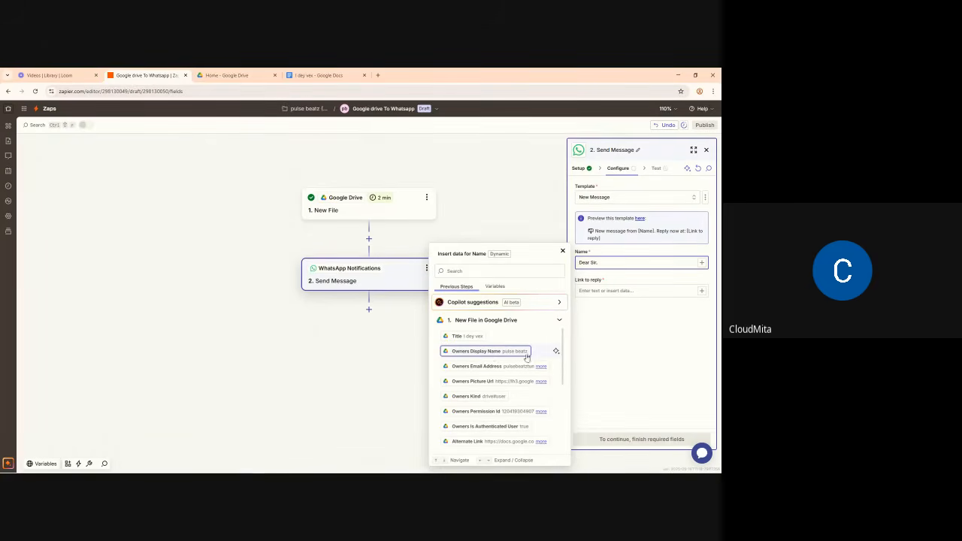
left_click(482, 353)
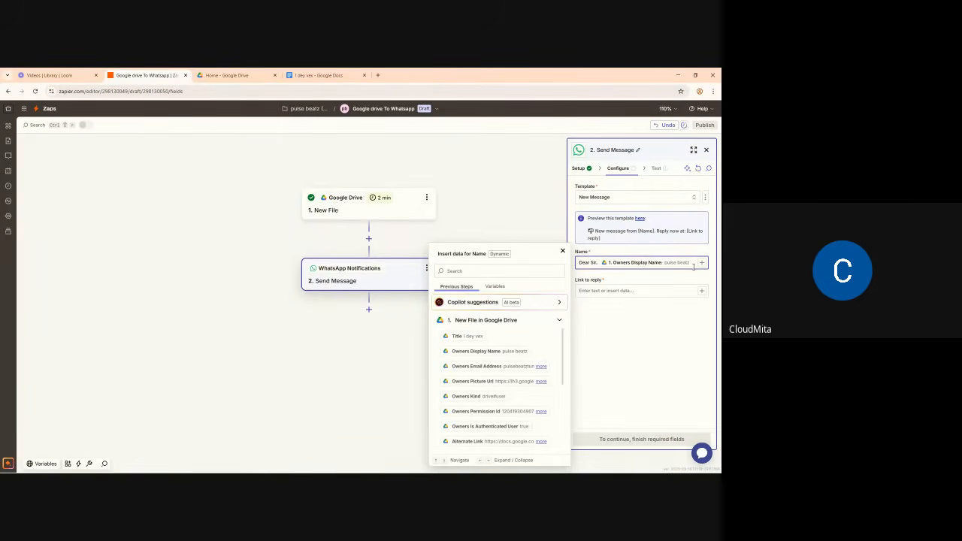
type("has ser")
type("t you")
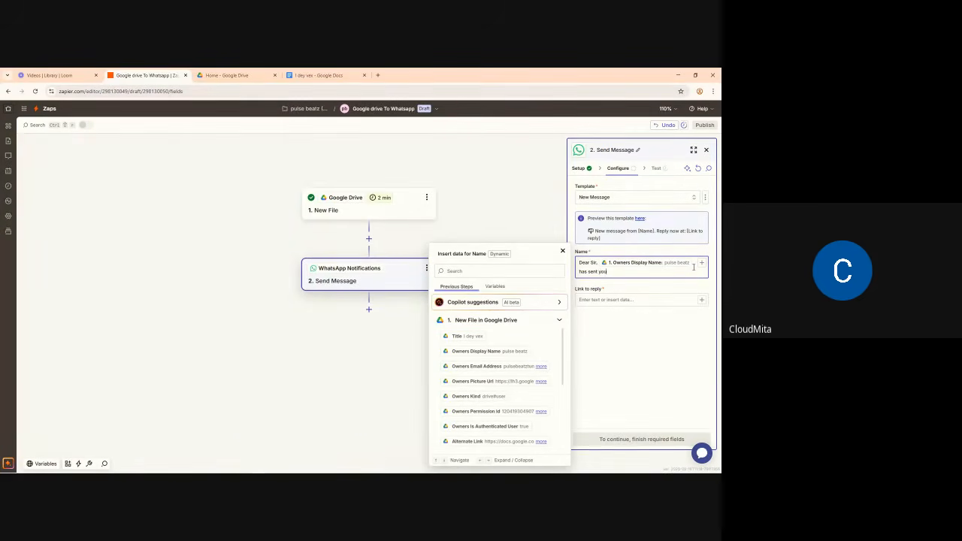
type(" a file titled")
left_click(464, 336)
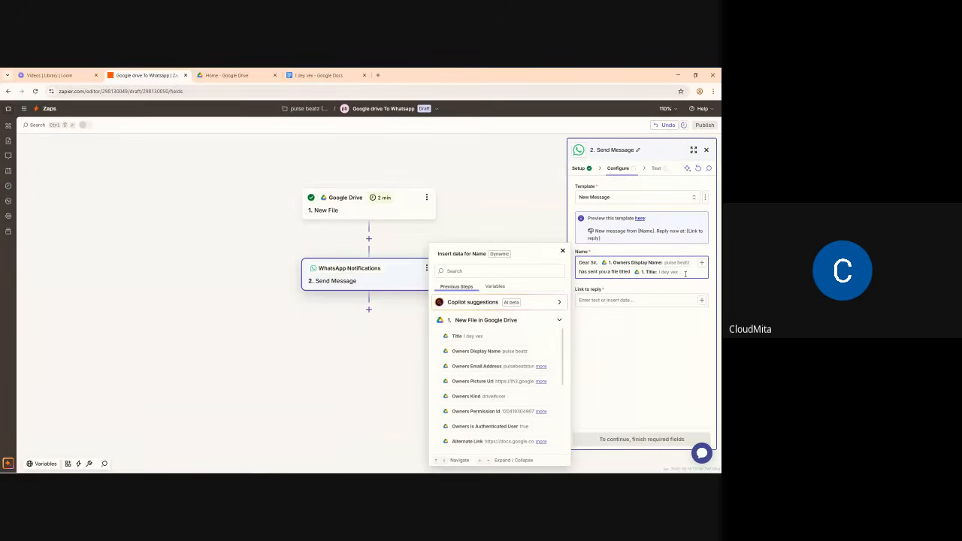
type("check ASAP")
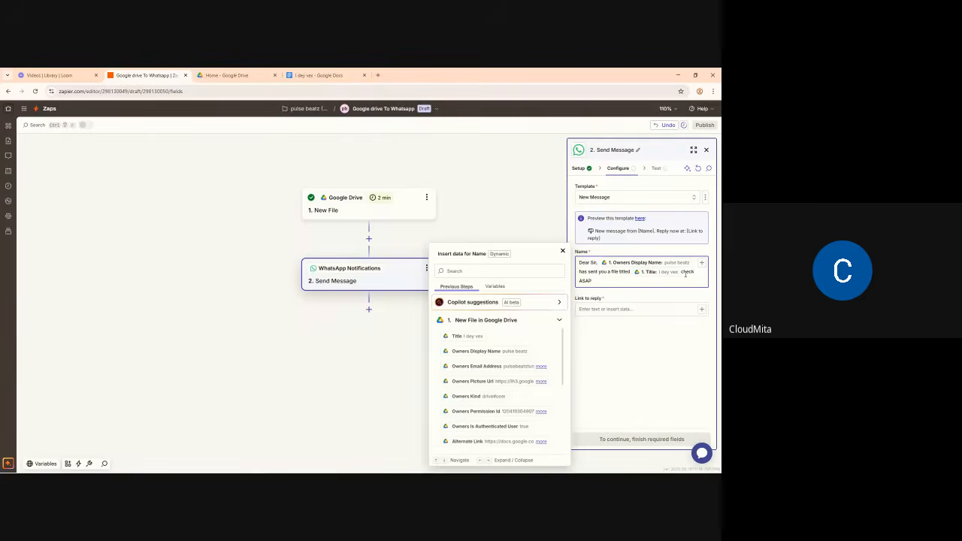
left_click(593, 308)
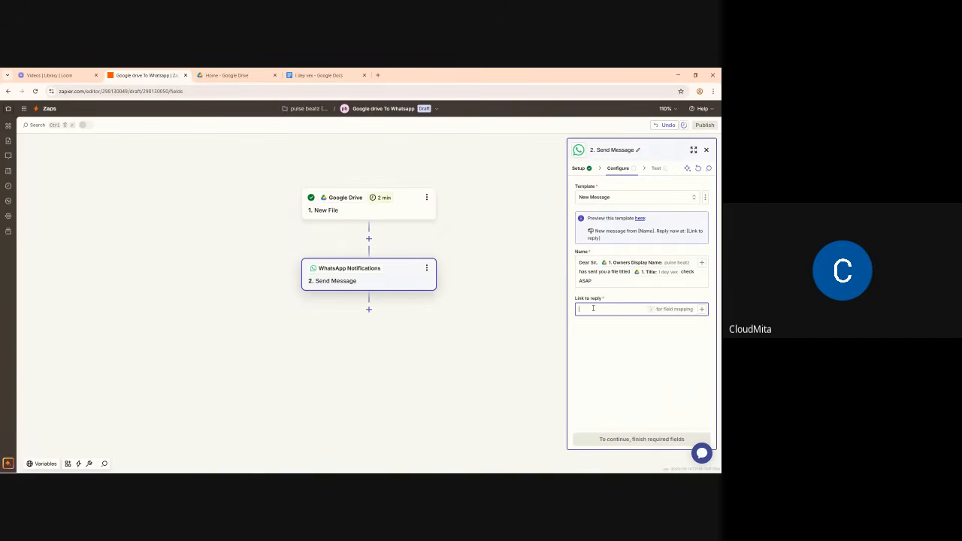
type("https://drive.google.com")
left_click(701, 308)
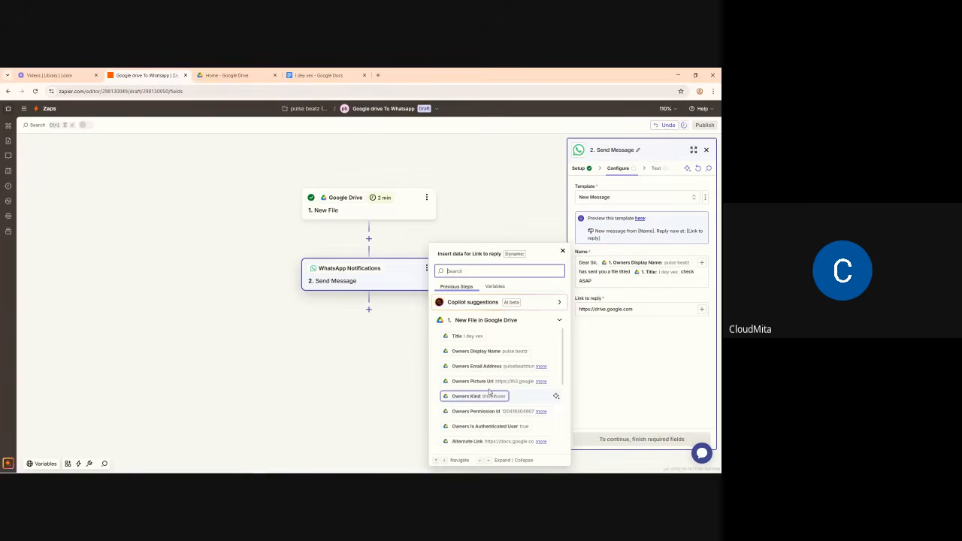
scroll(489, 394, "down", 2)
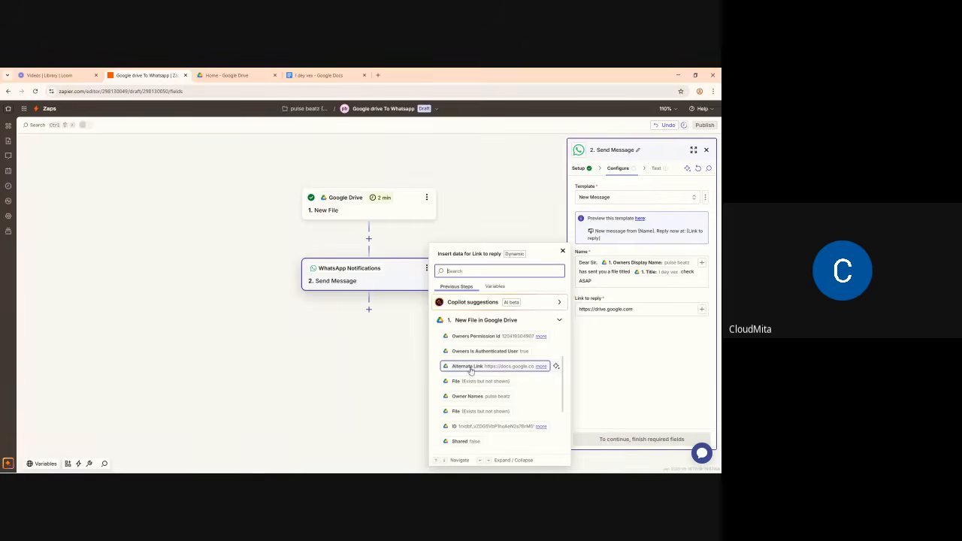
- Replace the fixed Drive address with the new file's 1. Alternate Link
left_click(650, 314)
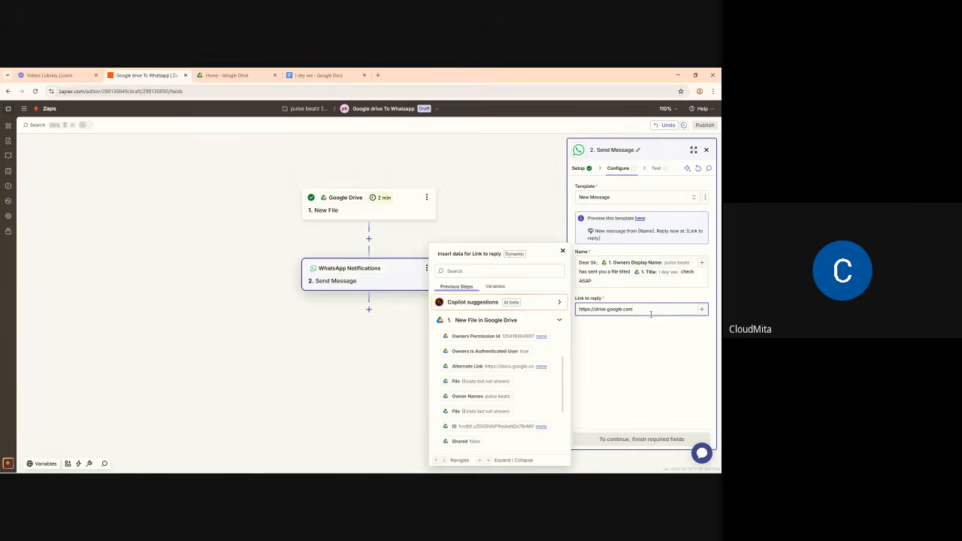
key("ctrl+a")
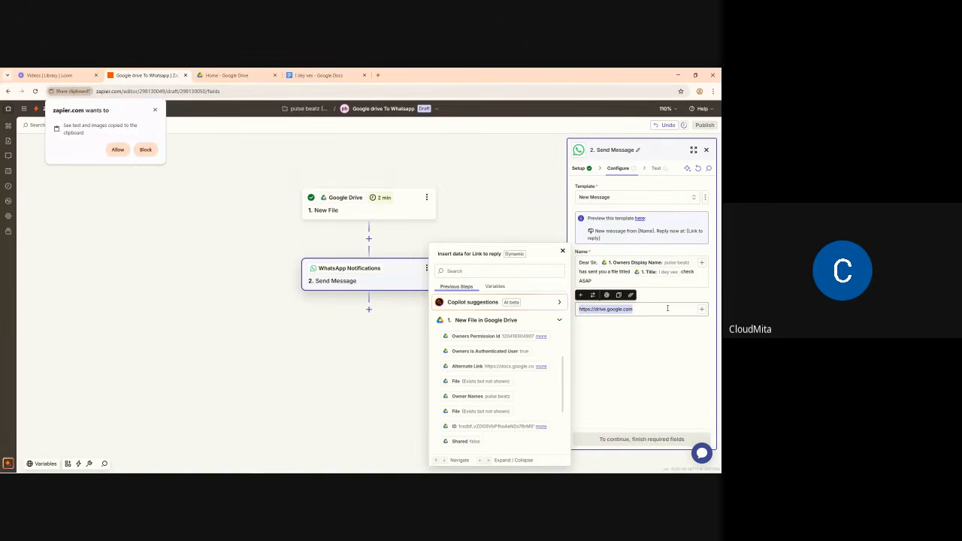
left_click(667, 308)
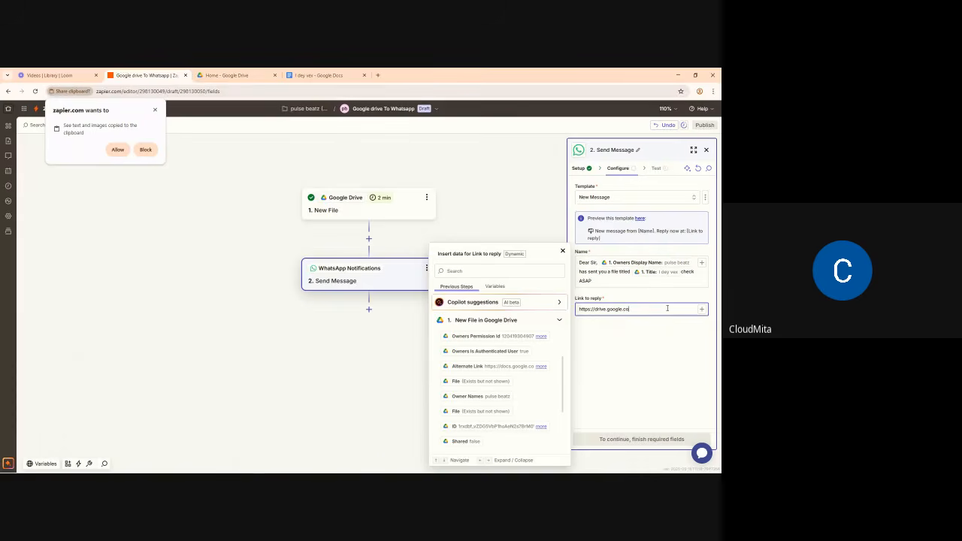
key("BackSpace")
key("BackSpace")
key("BackSpace")
key("BackSpace")
key("BackSpace")
key("BackSpace")
key("BackSpace")
key("BackSpace")
key("BackSpace")
key("BackSpace")
key("BackSpace")
key("BackSpace")
key("BackSpace")
key("BackSpace")
key("BackSpace")
key("BackSpace")
key("BackSpace")
key("BackSpace")
key("BackSpace")
key("BackSpace")
left_click(701, 310)
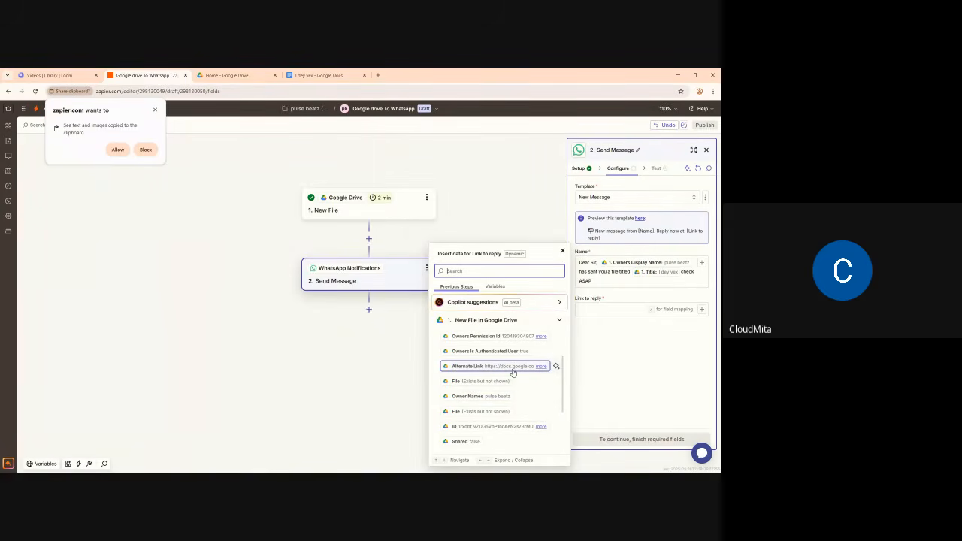
scroll(500, 387, "down", 3)
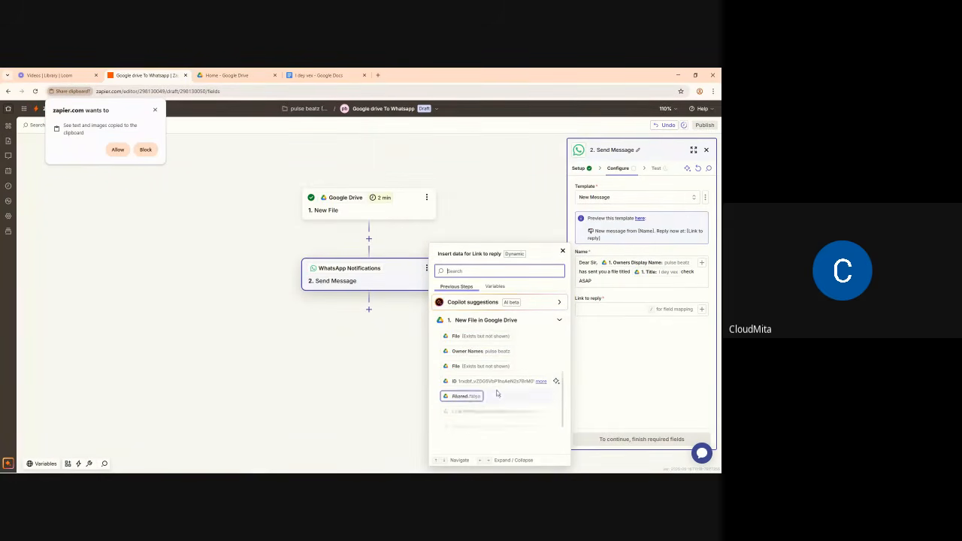
scroll(497, 393, "up", 3)
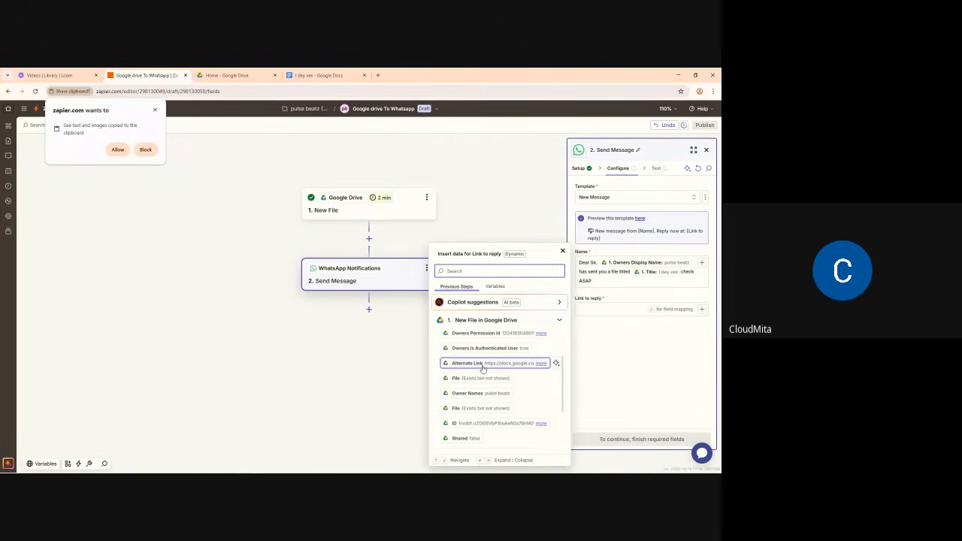
left_click(482, 367)
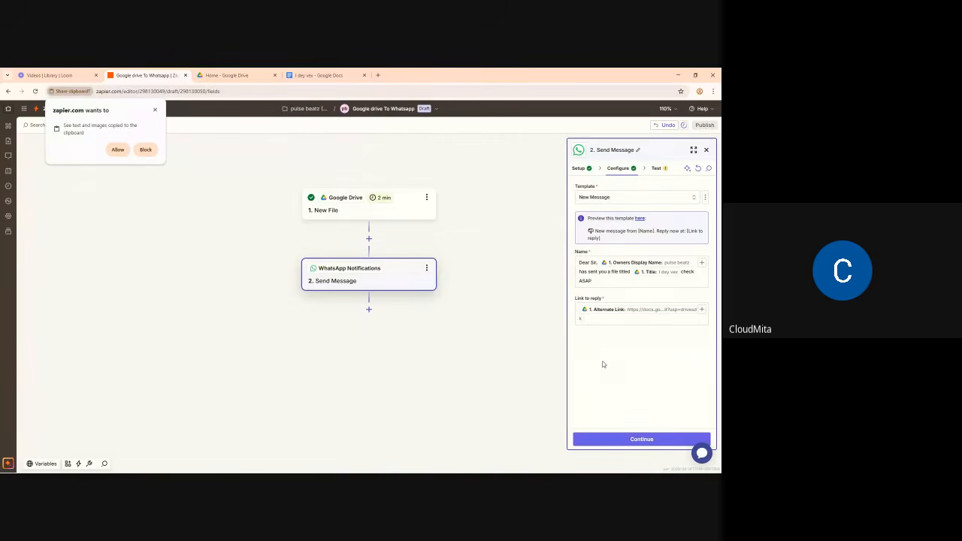
- Move back and forth between the WhatsApp step's Test stage and its message settings
left_click(644, 440)
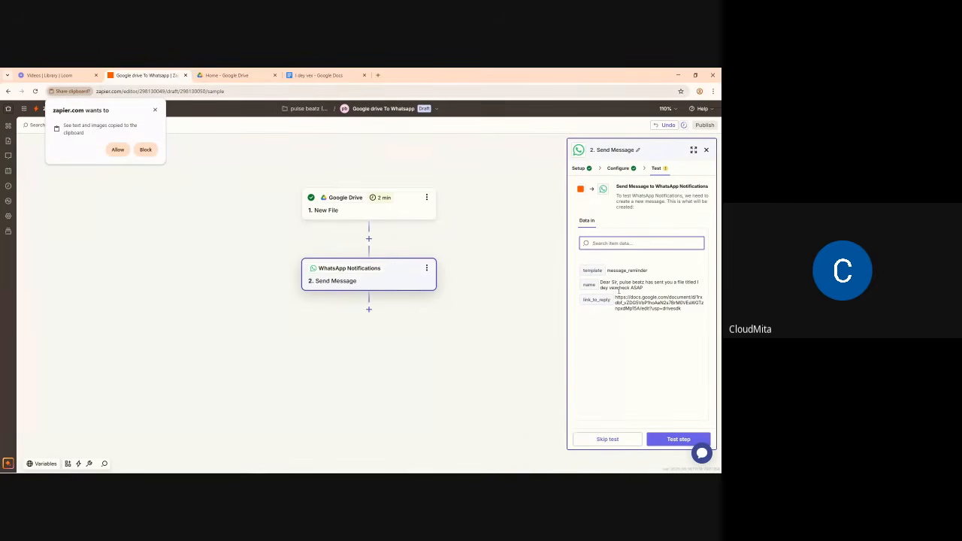
left_click(617, 168)
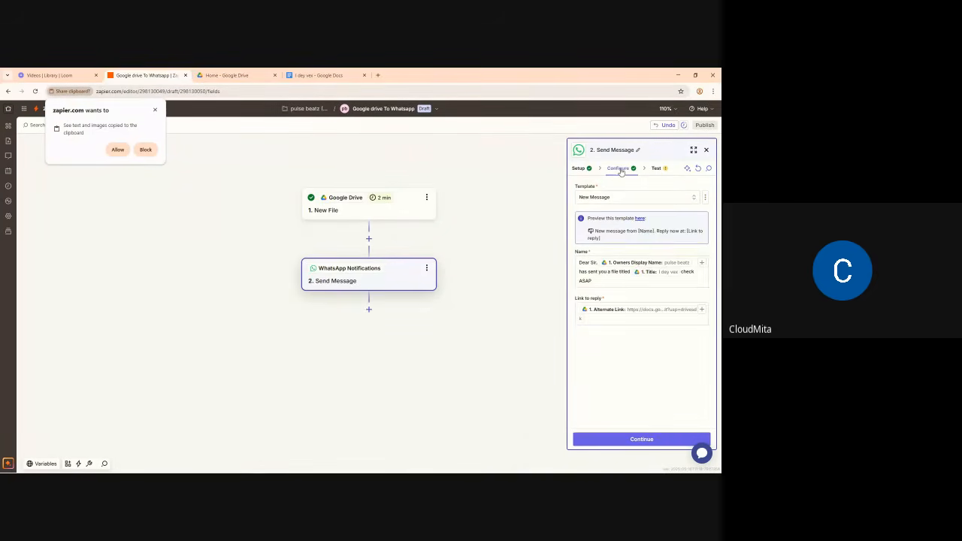
left_click(681, 272)
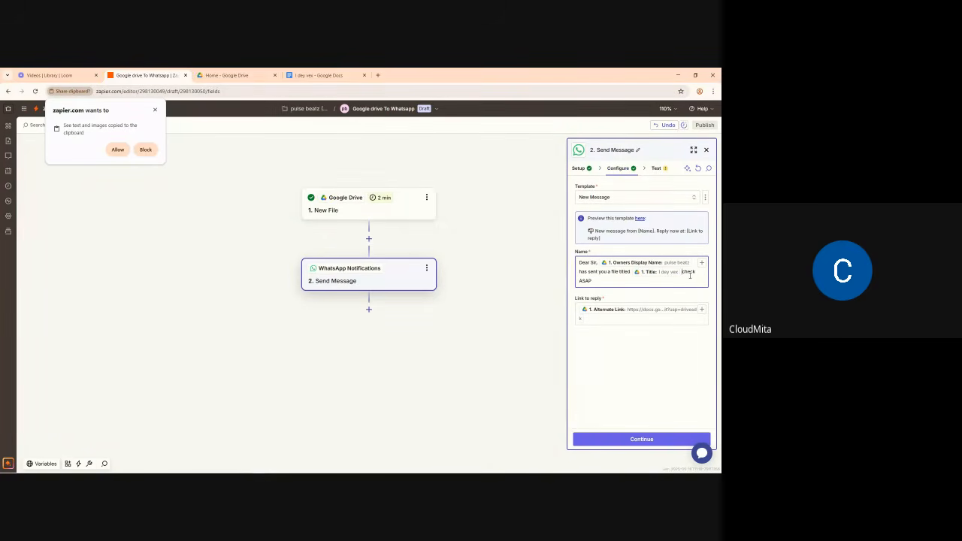
left_click(641, 439)
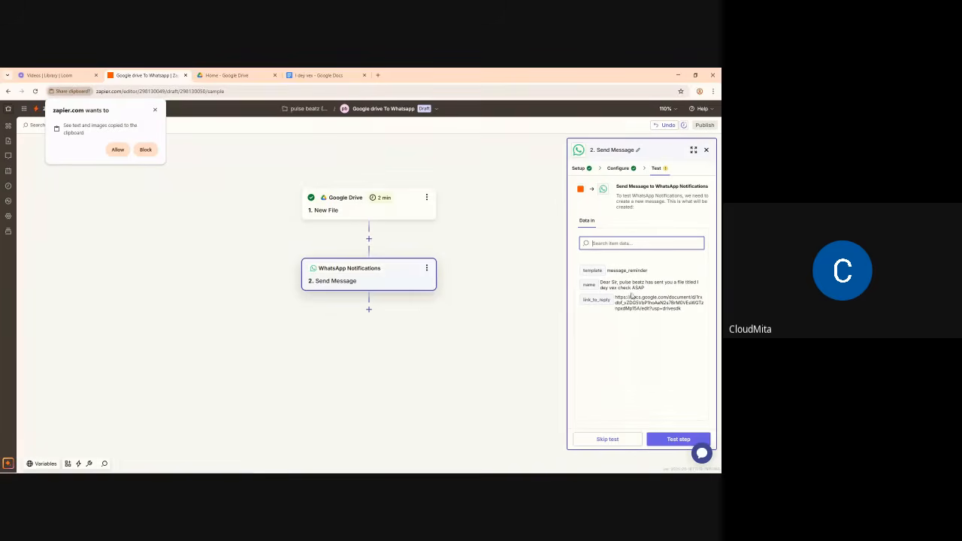
left_click(618, 168)
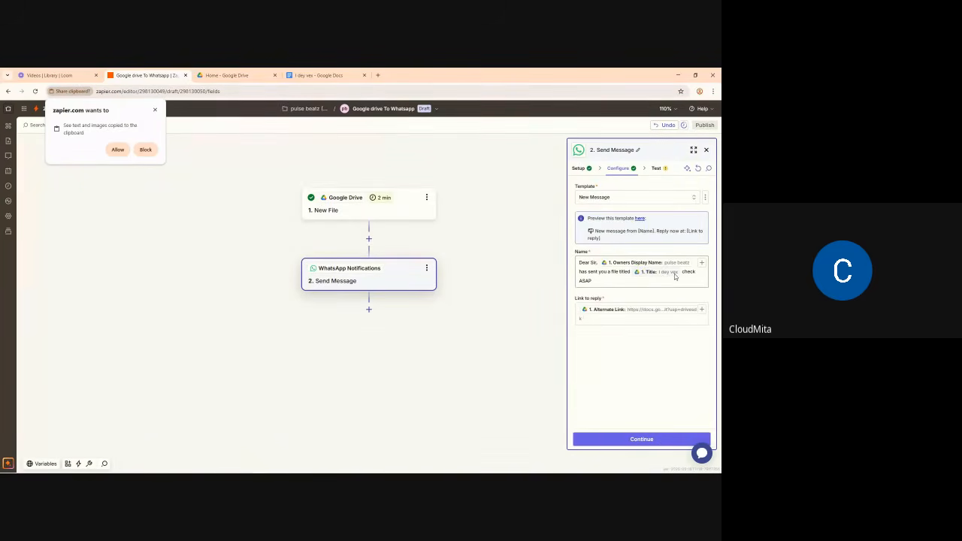
left_click(681, 273)
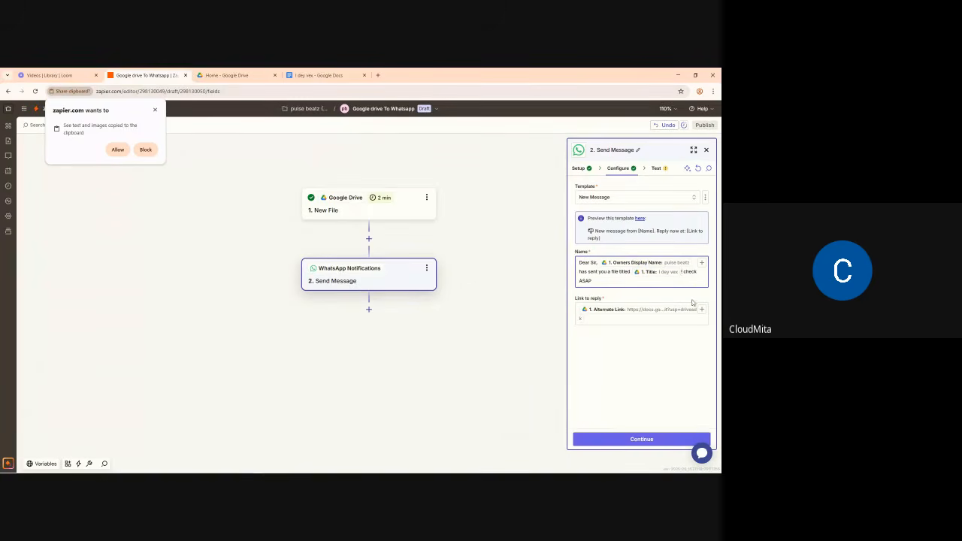
left_click(641, 439)
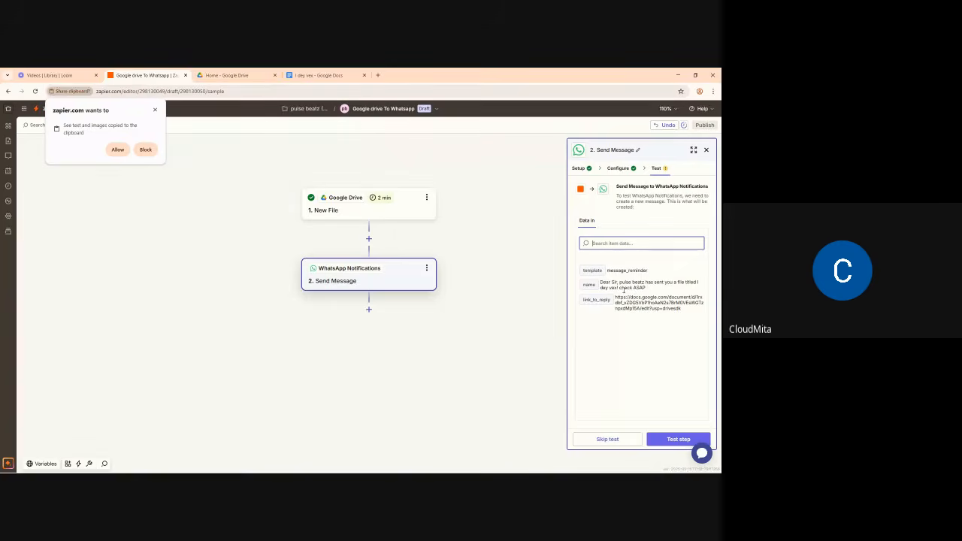
left_click(621, 172)
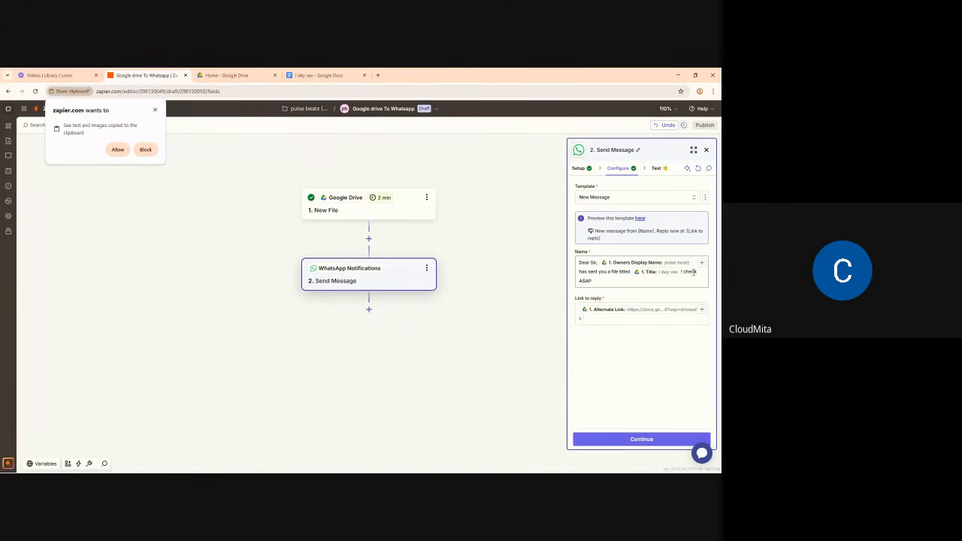
- Capitalise 'check' to 'Check', put 'Check ASAP' on its own line, and continue to Test
double_click(690, 272)
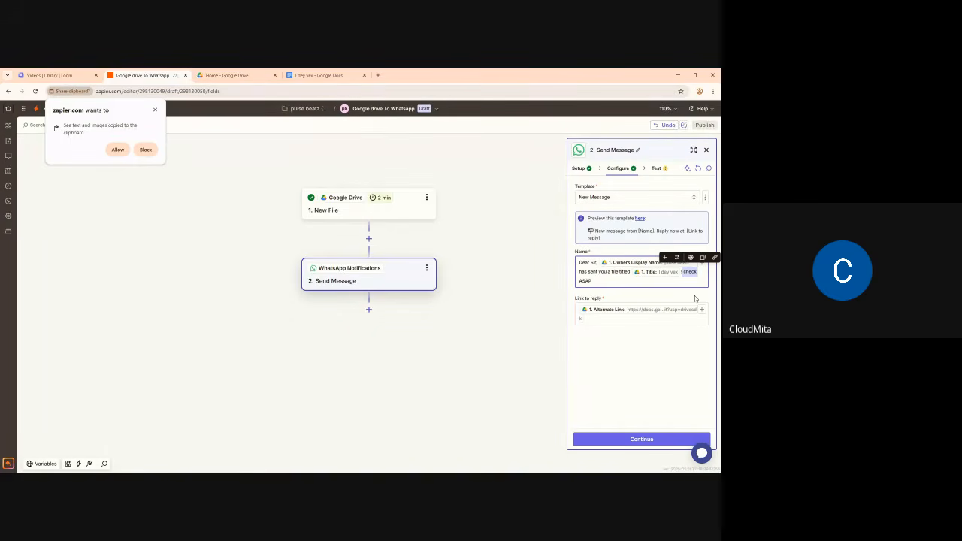
type("Check")
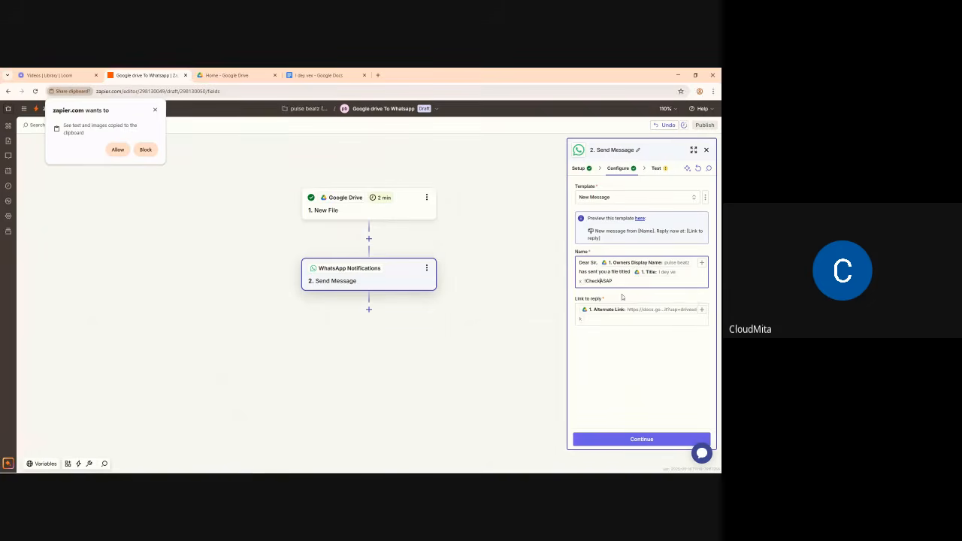
left_click(682, 271)
key("Return")
left_click(647, 438)
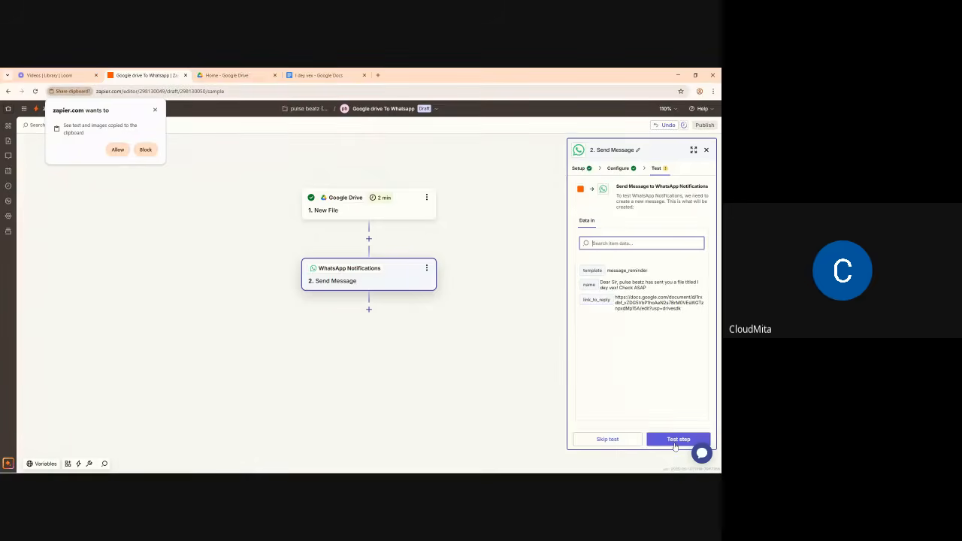
- Test the WhatsApp step successfully, dismiss the clipboard prompt, and publish the Zap live
left_click(675, 441)
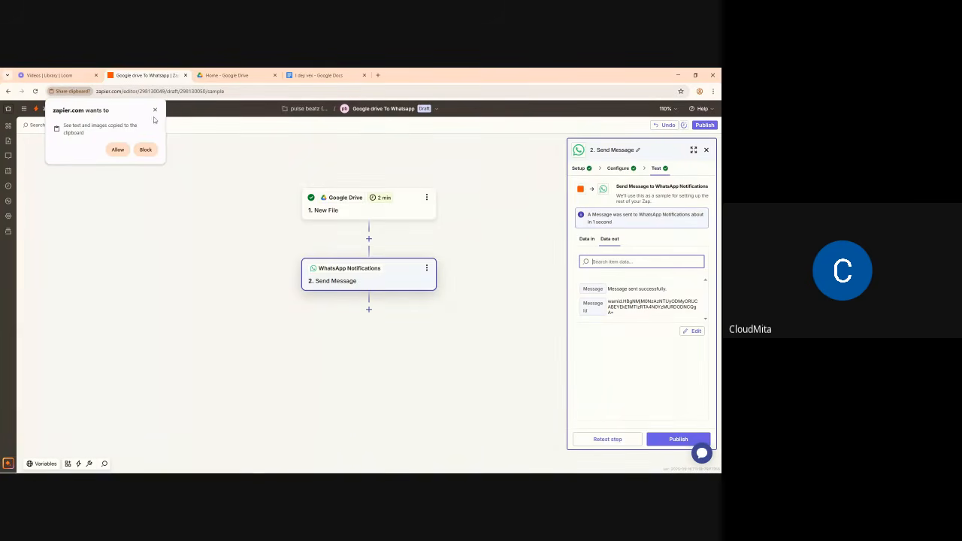
left_click(154, 110)
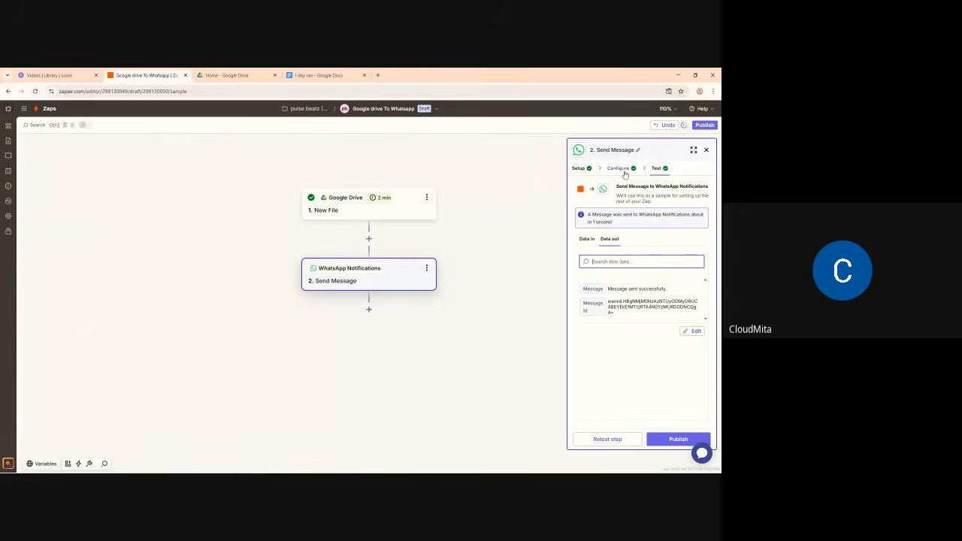
left_click(675, 444)
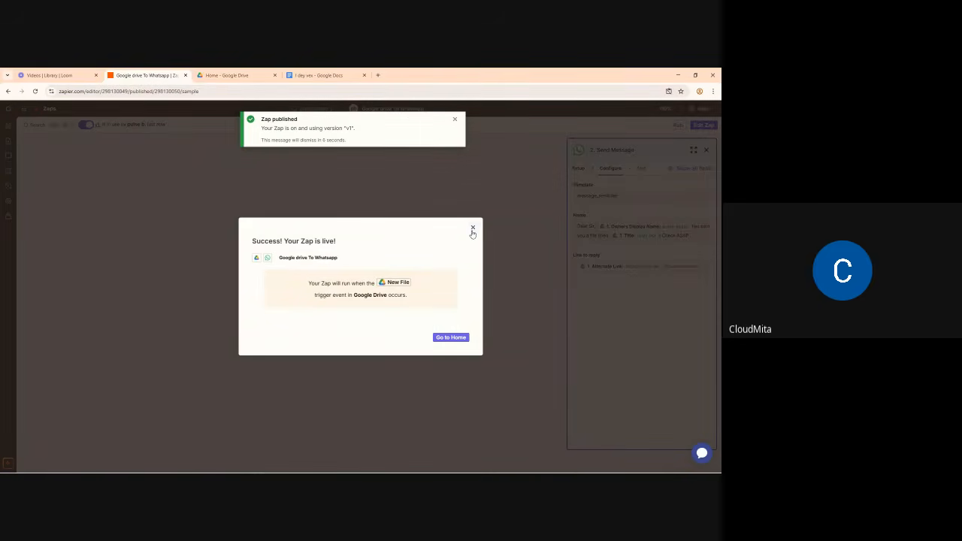
left_click(473, 228)
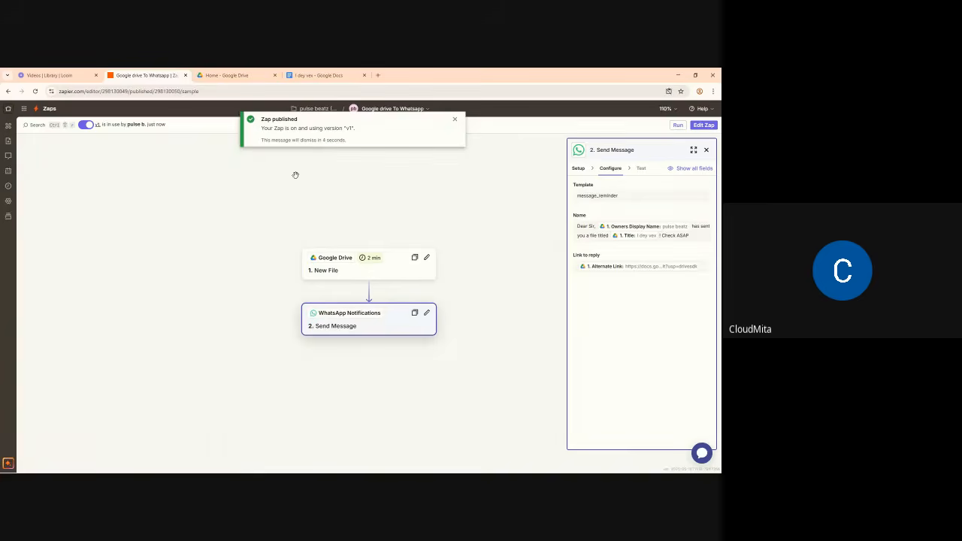
- Read the Work Alert in WhatsApp's Zapier chat, then return to the Zap editor
mouse_move(258, 472)
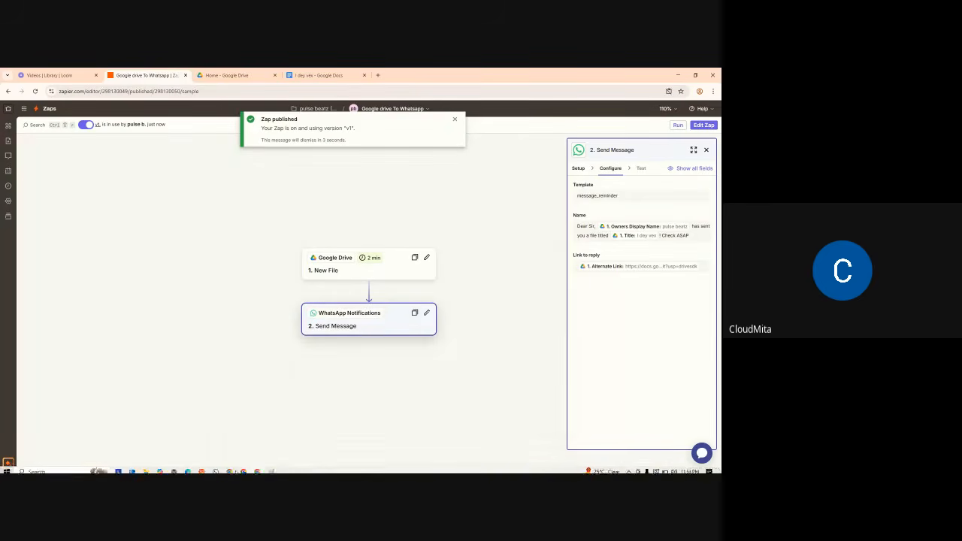
left_click(215, 468)
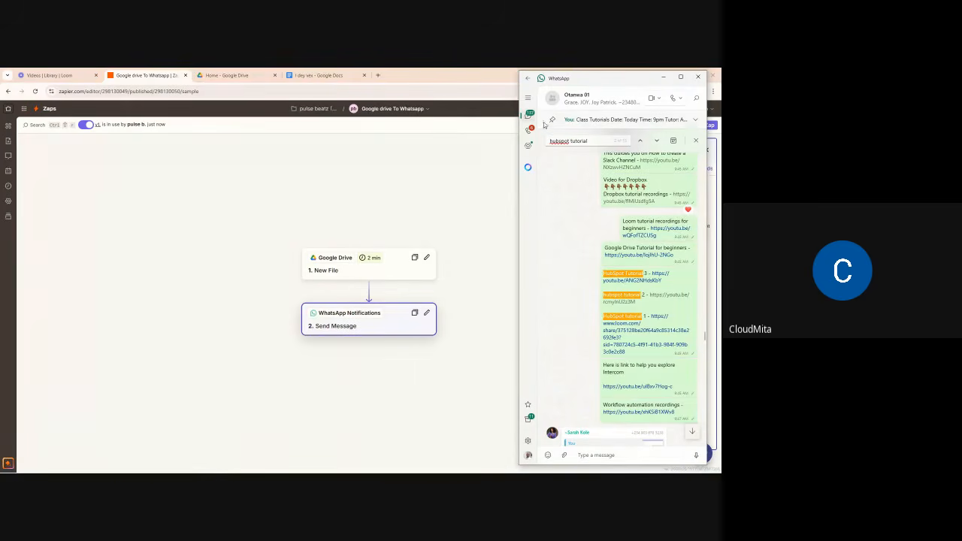
left_click(612, 248)
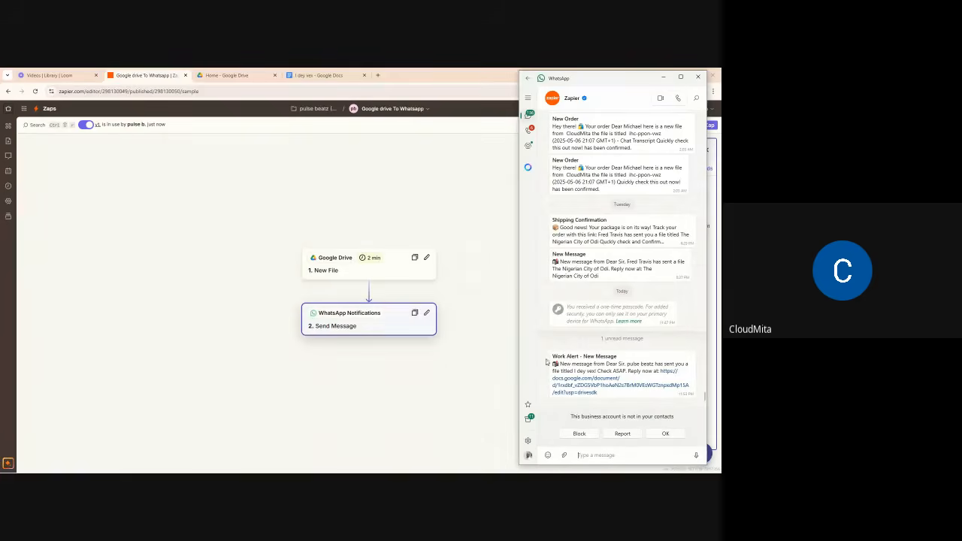
left_click(484, 268)
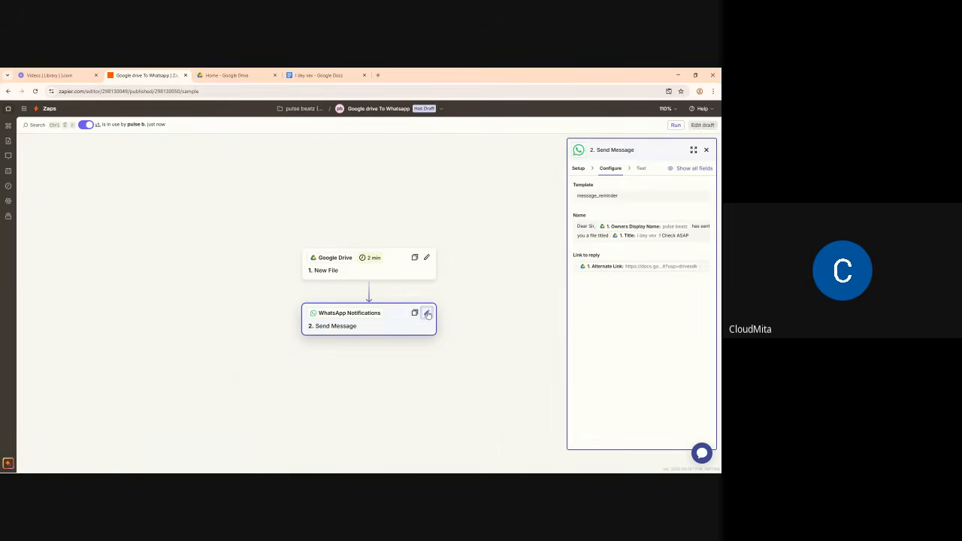
- Remove the 'Dear Sir,' greeting from the WhatsApp message, keeping the owner's display name
left_click(427, 313)
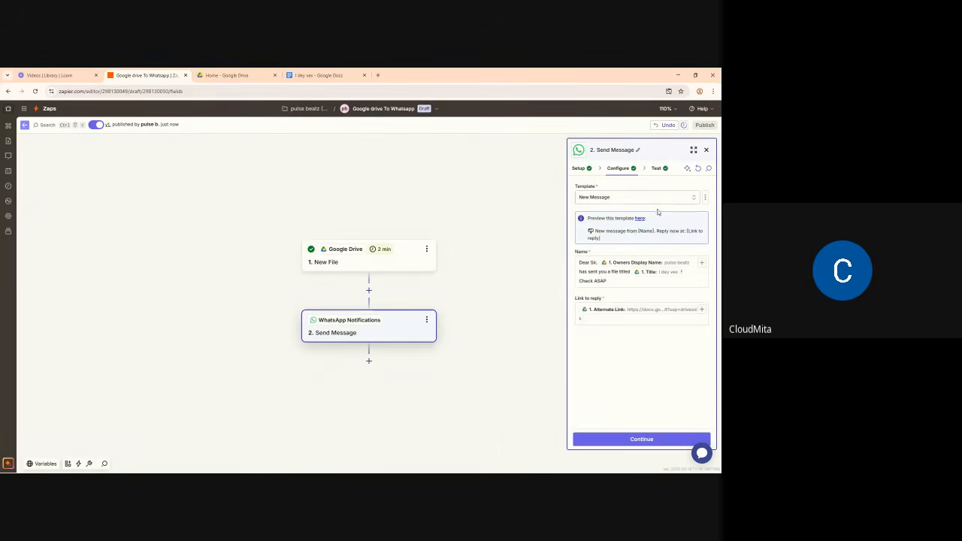
left_click(593, 263)
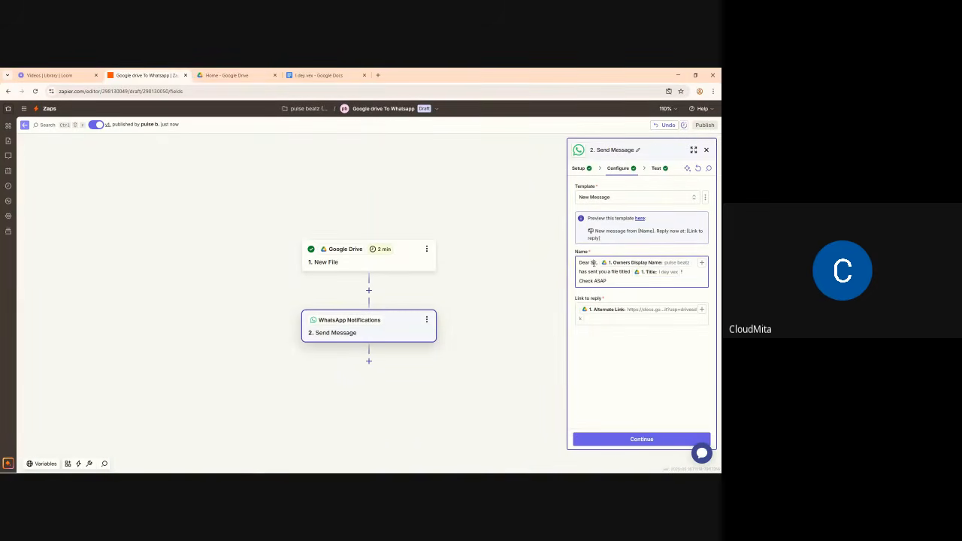
type(",")
key("BackSpace")
key("BackSpace")
key("BackSpace")
key("BackSpace")
key("BackSpace")
key("BackSpace")
key("BackSpace")
key("BackSpace")
key("BackSpace")
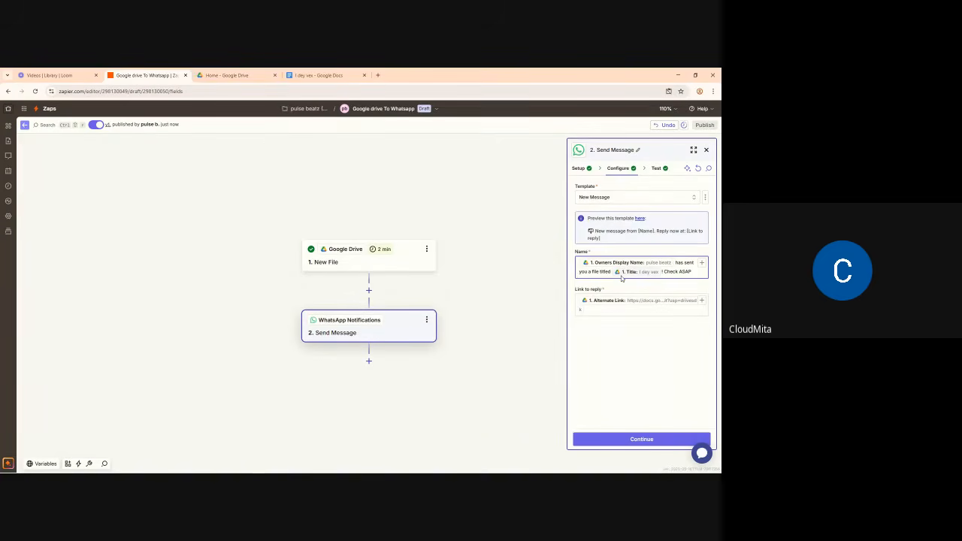
key("Delete")
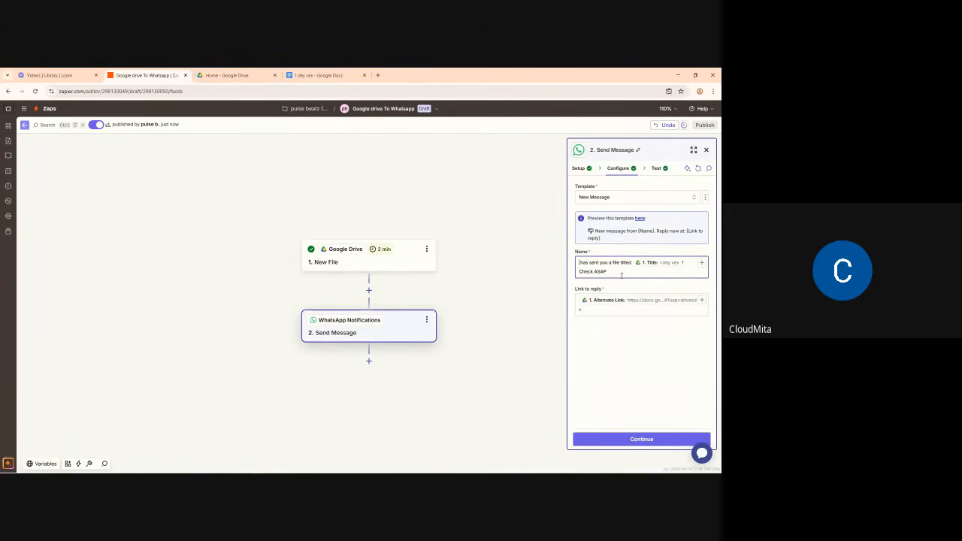
key("ctrl+z")
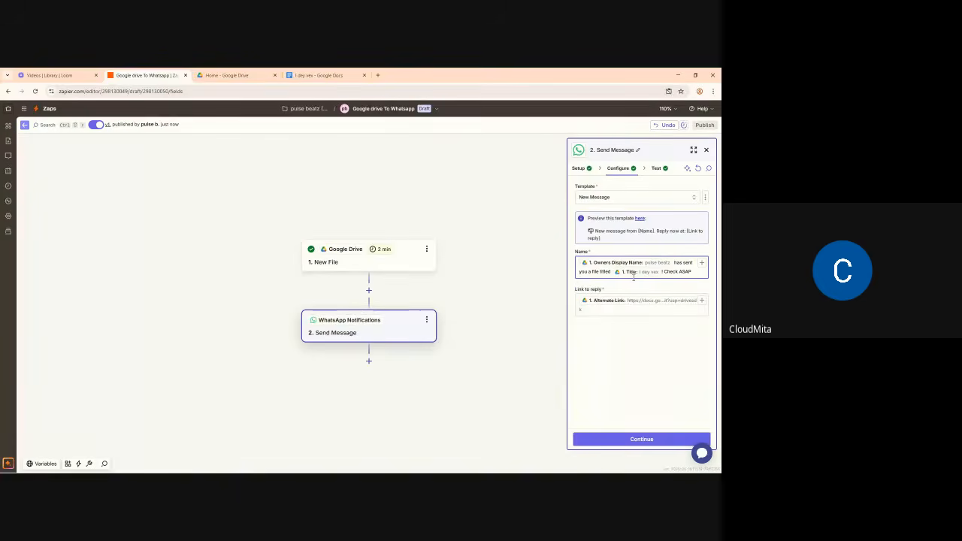
- Publish the updated Zap as a new version named 'editing'
left_click(648, 441)
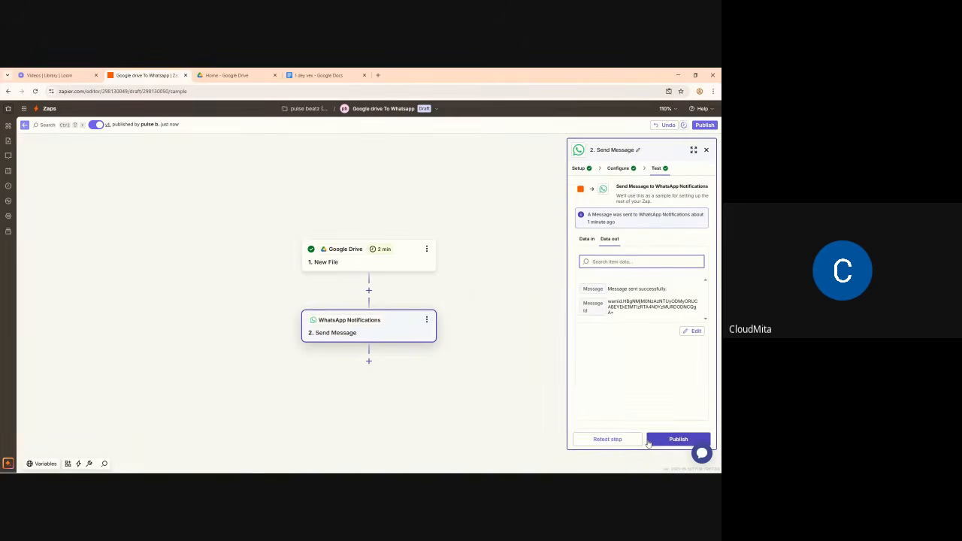
left_click(671, 439)
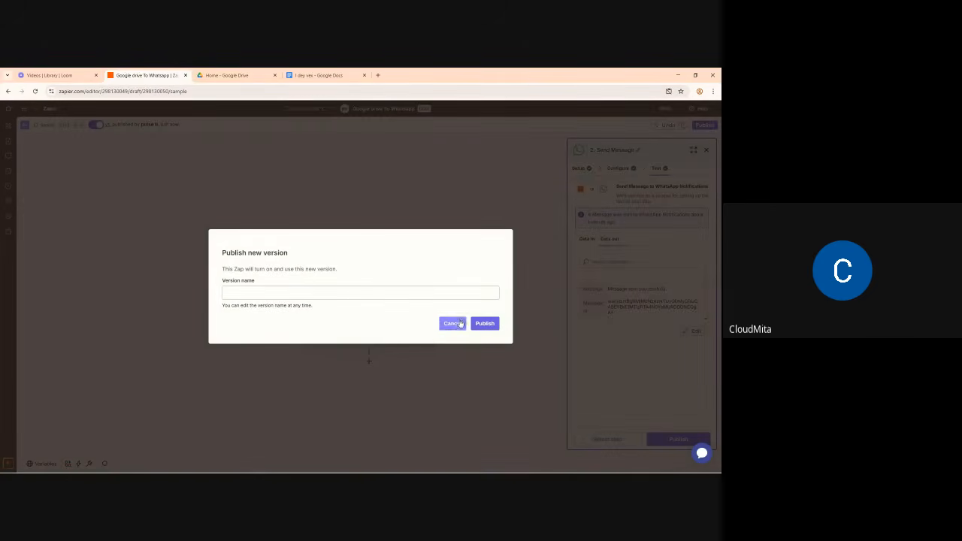
left_click(309, 291)
type("editing")
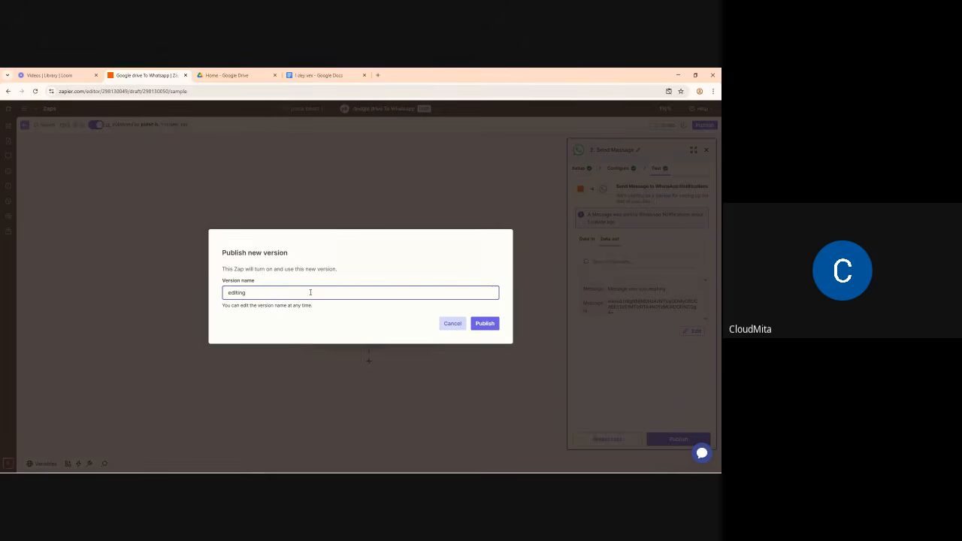
left_click(479, 325)
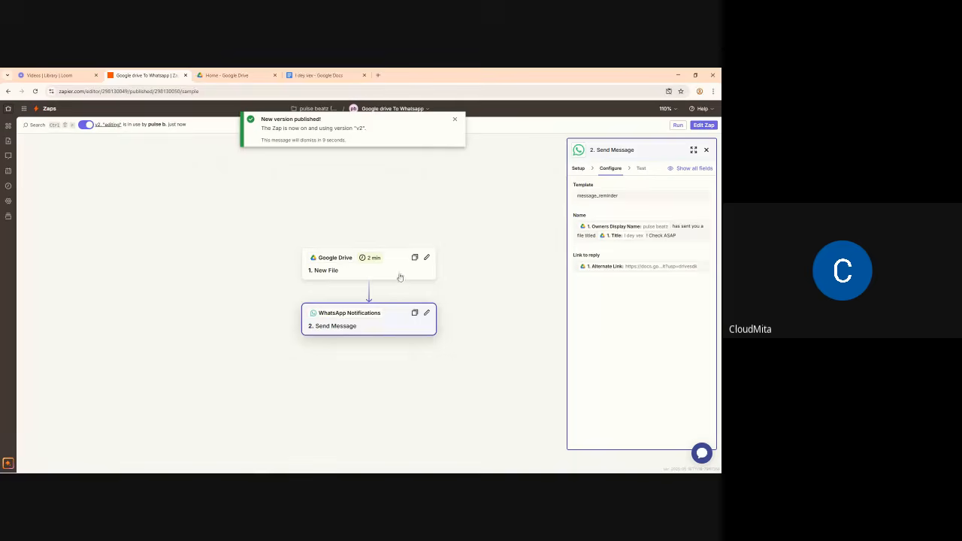
- Create a new blank Google Docs document from Drive and title it 'Automation'
left_click(342, 73)
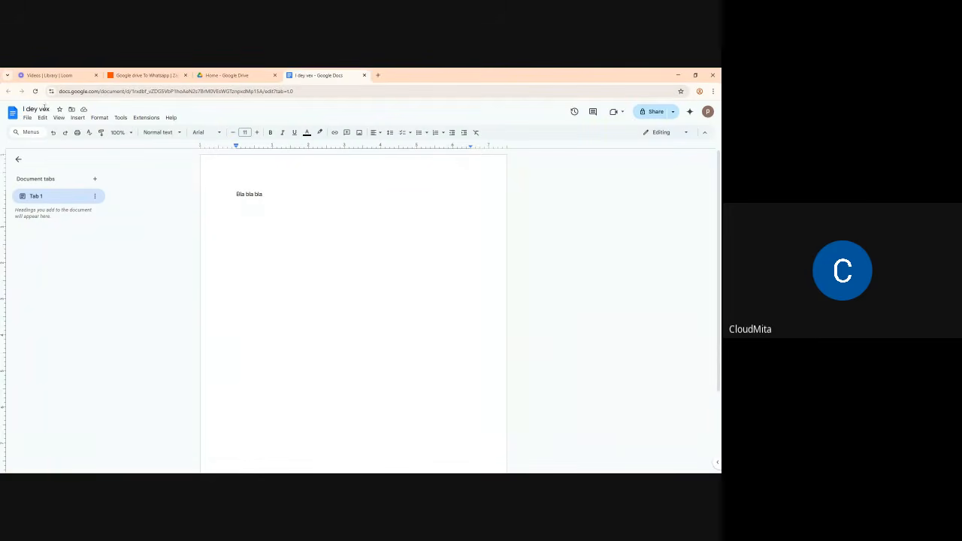
left_click(225, 75)
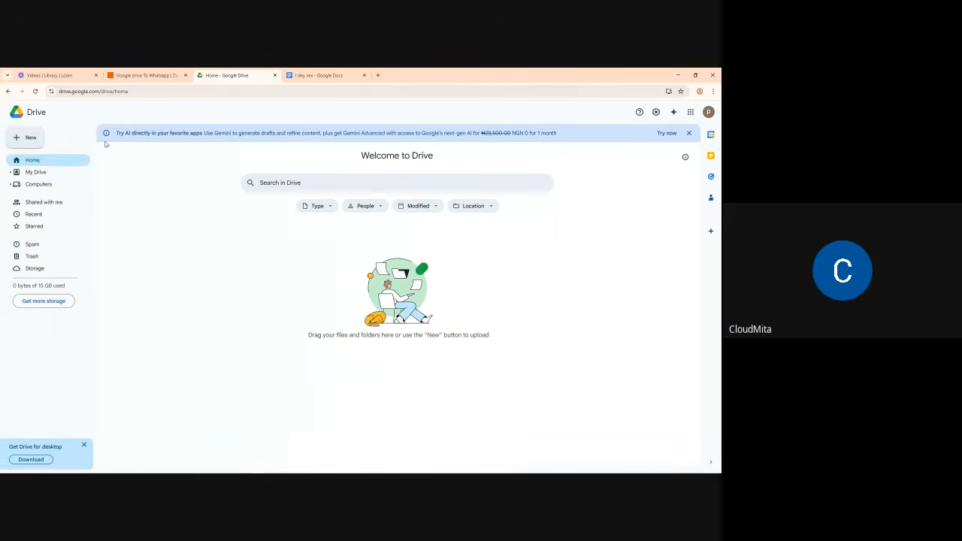
left_click(25, 141)
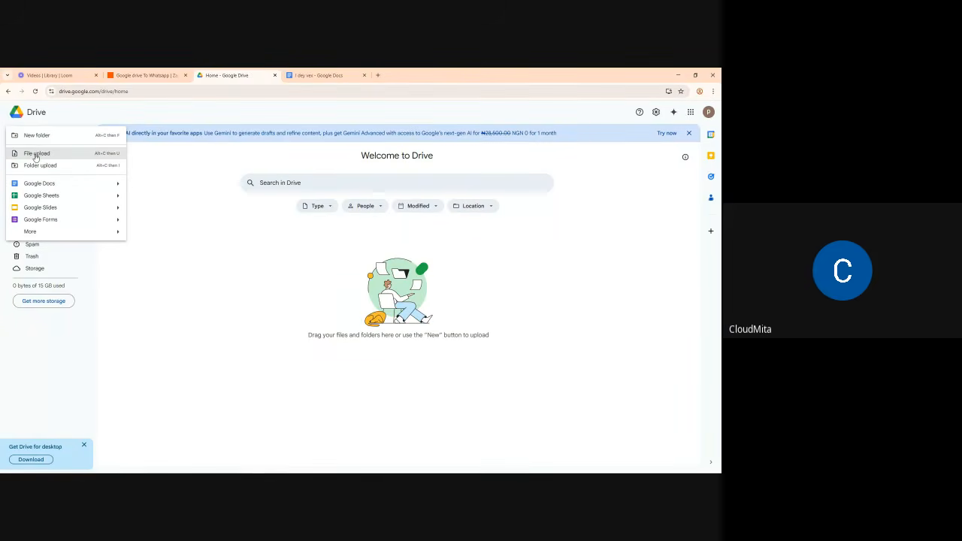
left_click(38, 184)
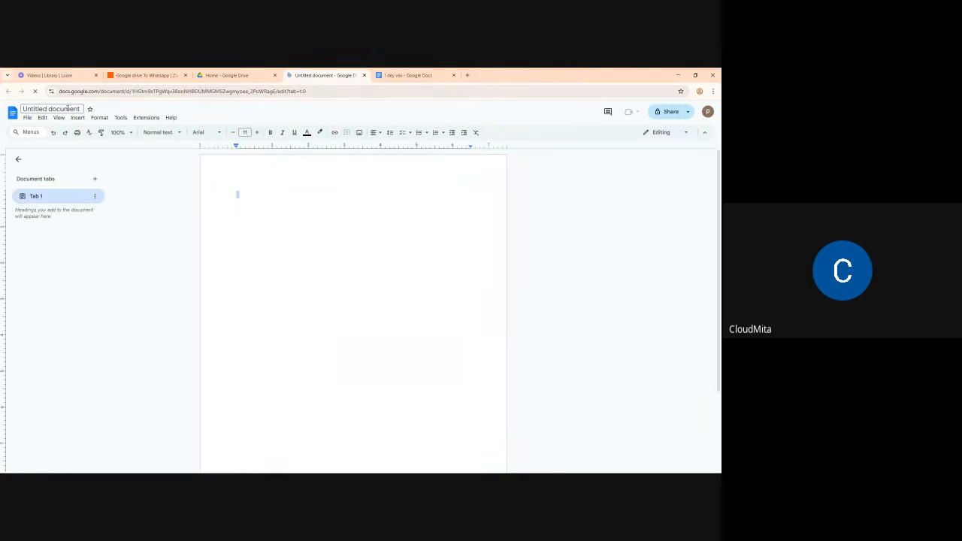
type("Aut")
left_click(67, 109)
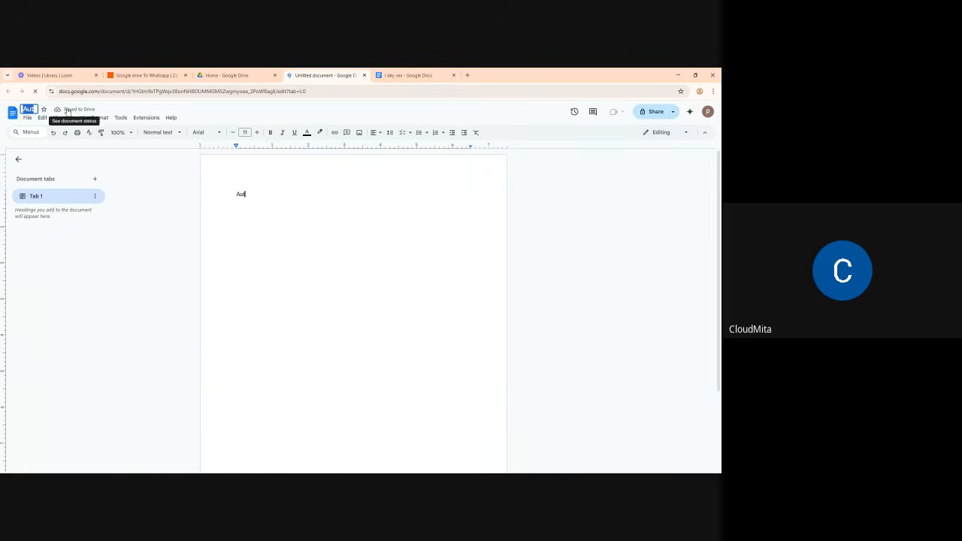
type("Automation")
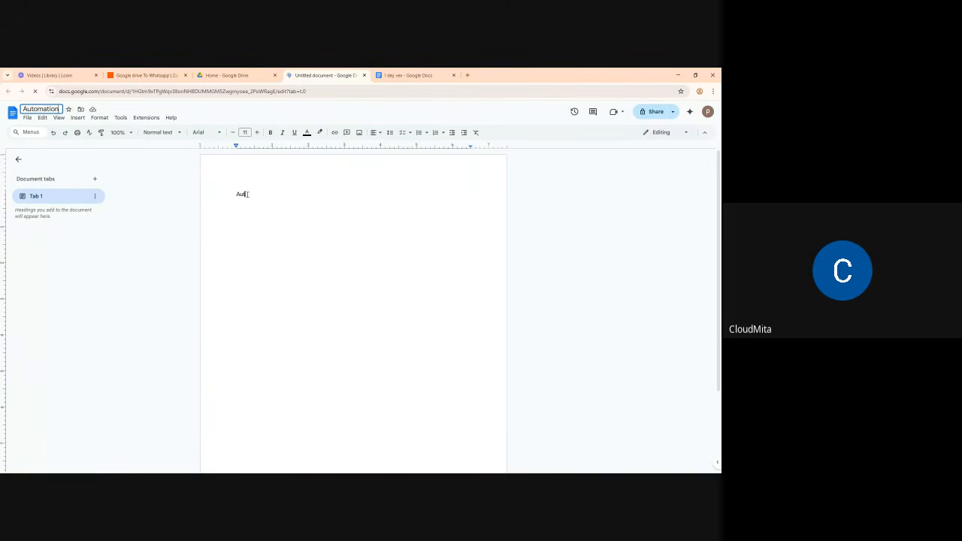
- Replace the stray 'Aut' in the body with a line of random test text
key("ctrl+a")
key("BackSpace")
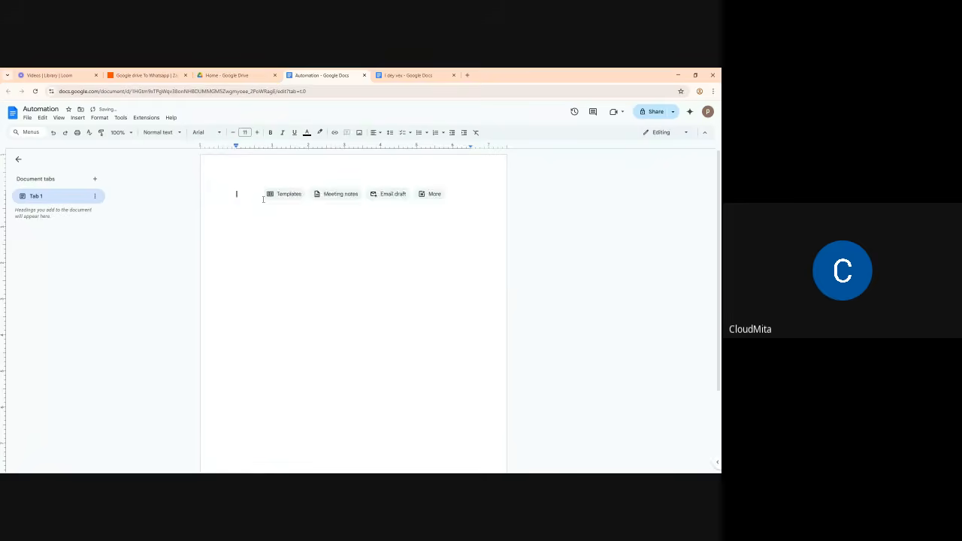
type("Jwkysdfgbbfjhgabfjhamnfbjhmnb kjhg")
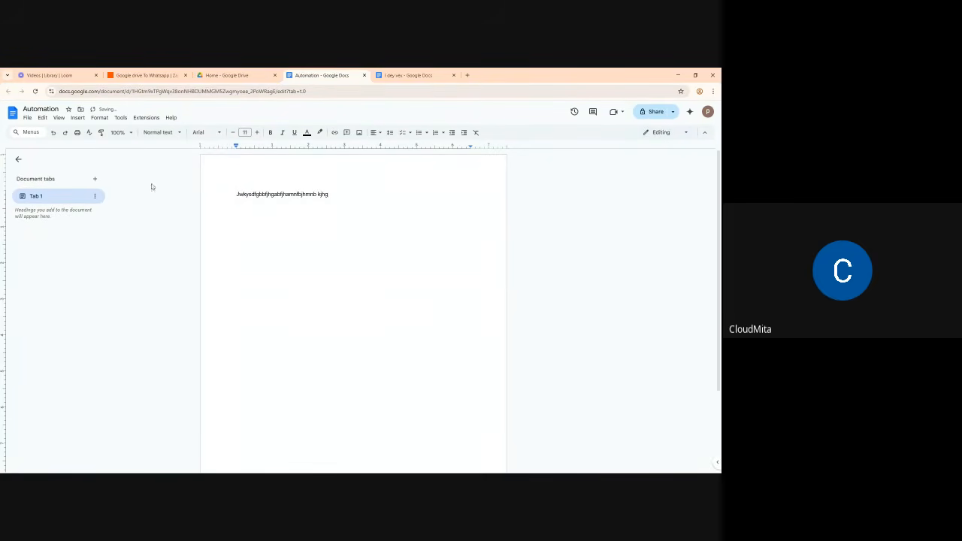
left_click(230, 73)
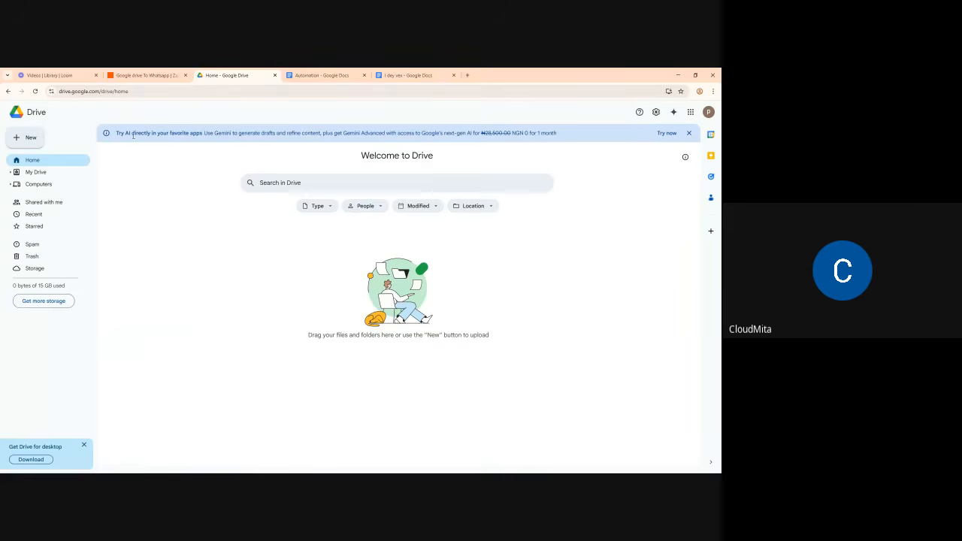
- Reload Google Drive so Automation is listed, then bring up WhatsApp
left_click(35, 91)
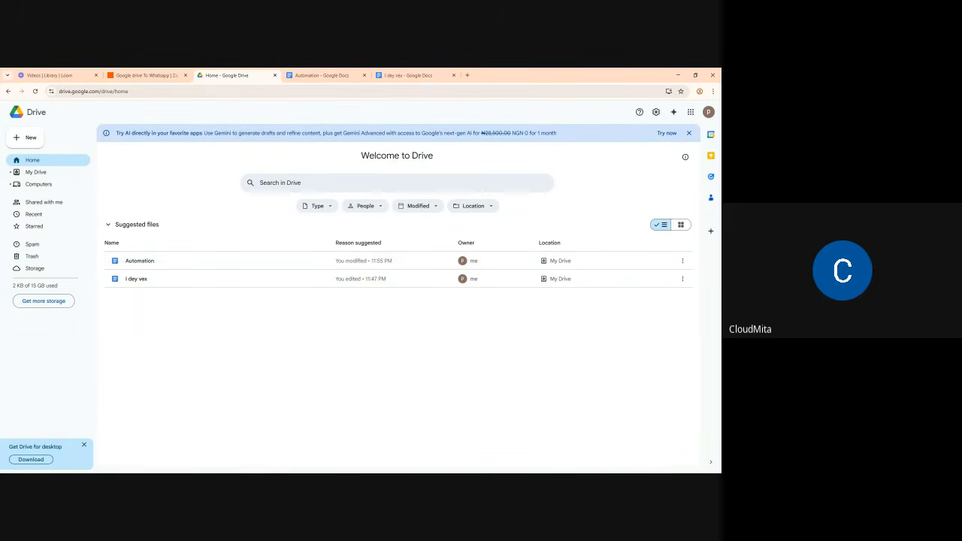
left_click(214, 467)
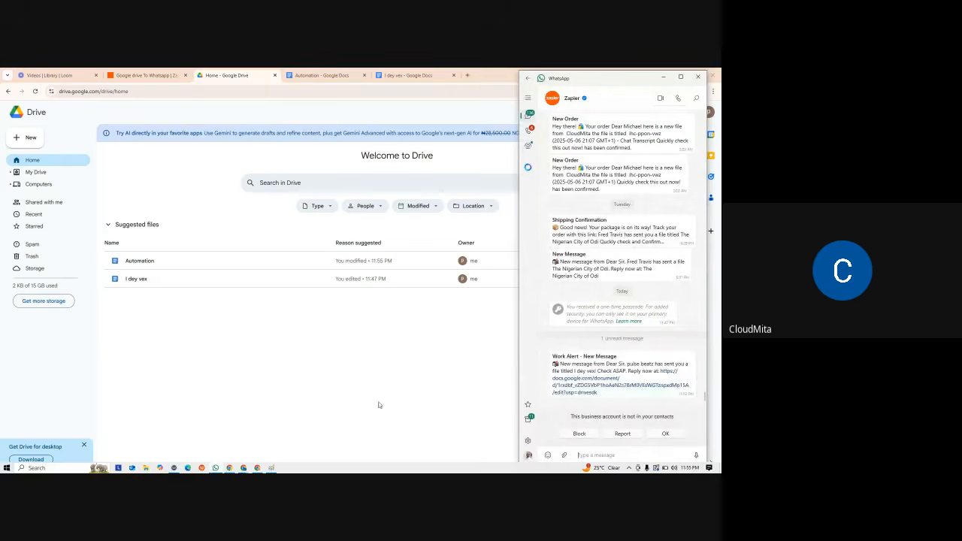
- Dismiss the not-in-contacts notice and open the Automation Docs link from the latest Work Alert
left_click(665, 434)
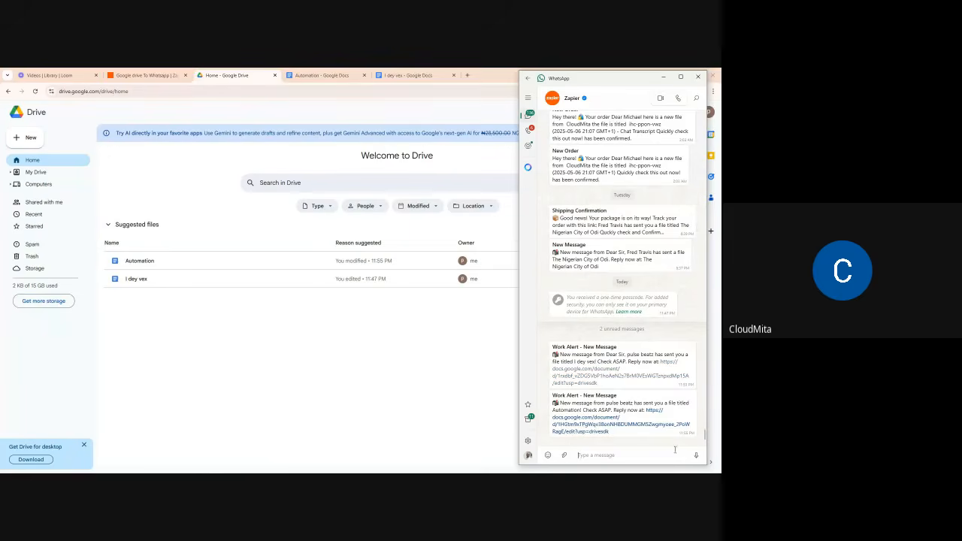
left_click_drag(553, 396, 624, 397)
left_click(594, 406)
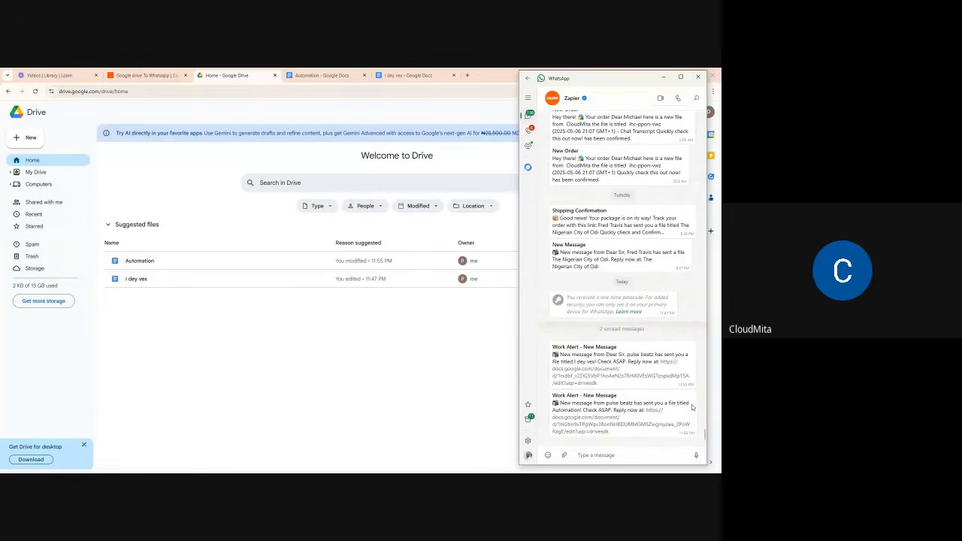
double_click(568, 410)
left_click(601, 426)
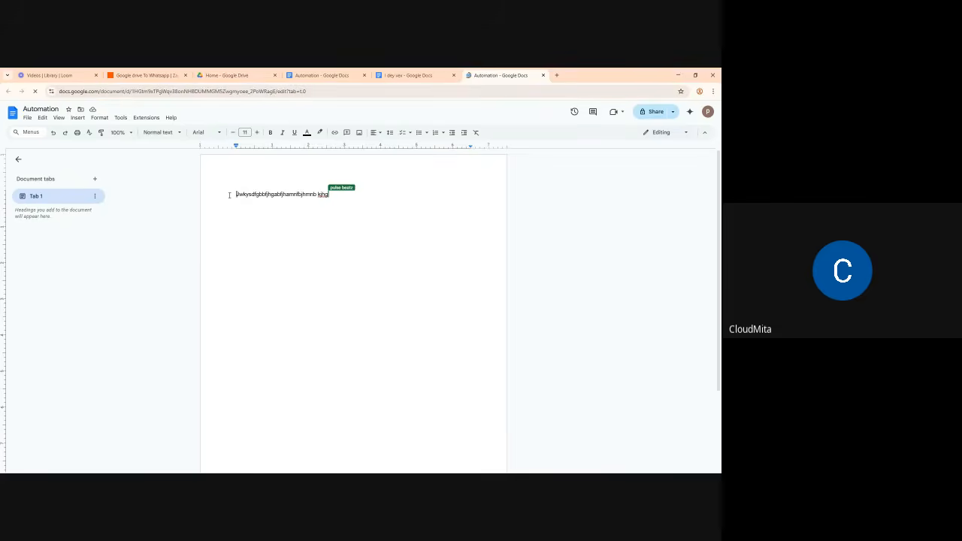
- Switch through the Zapier and Drive tabs, then bring WhatsApp back up
left_click(160, 72)
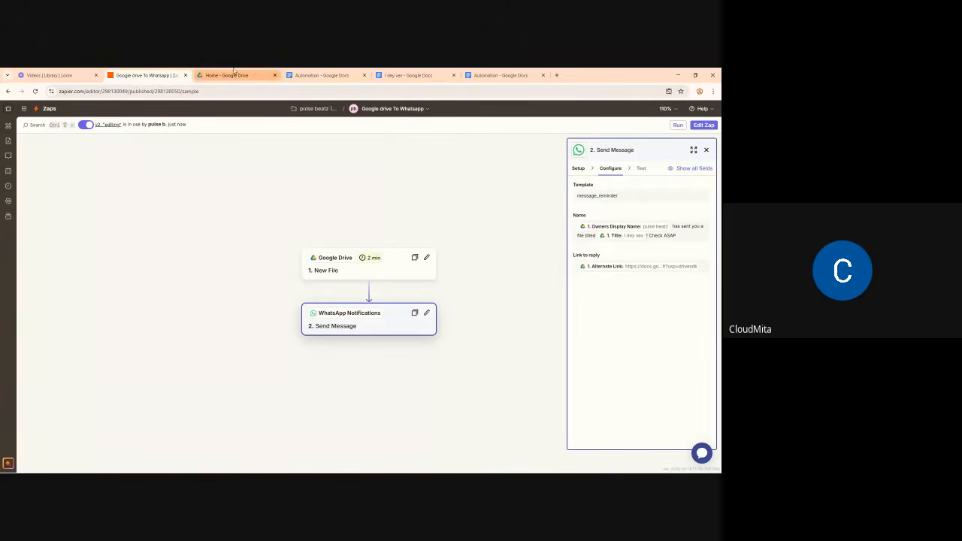
left_click(260, 73)
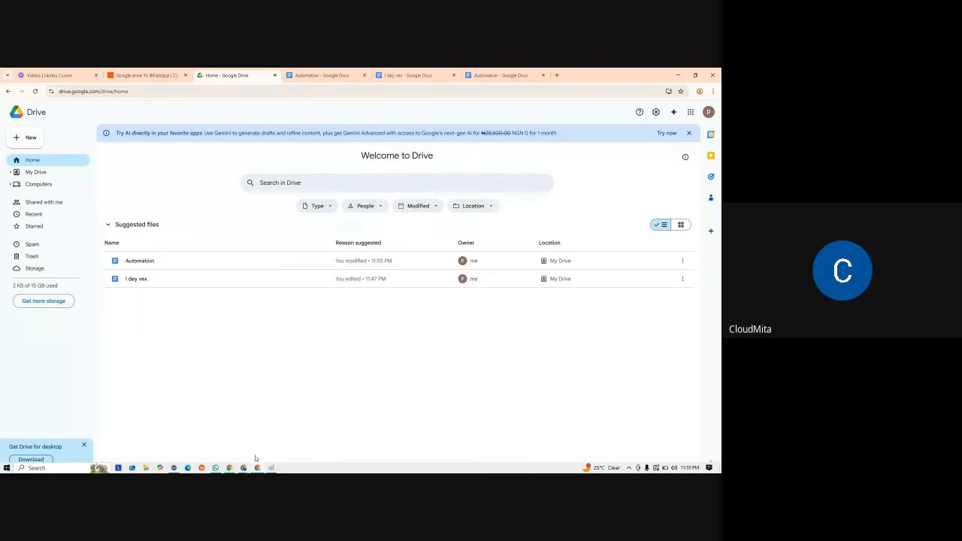
left_click(223, 466)
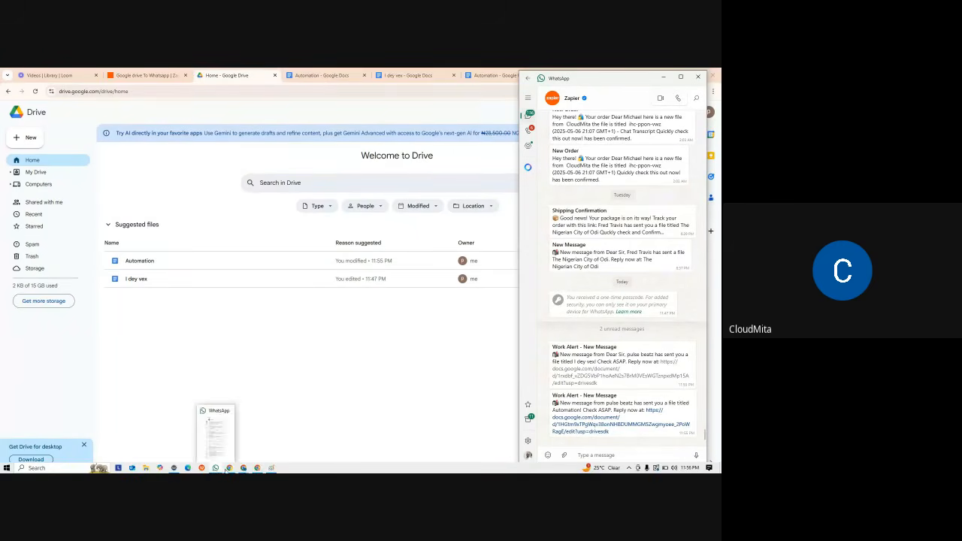
- Return to the presenting Meet call and scroll the in-call chat down to the 'Wow easy' message
mouse_move(244, 466)
left_click(211, 438)
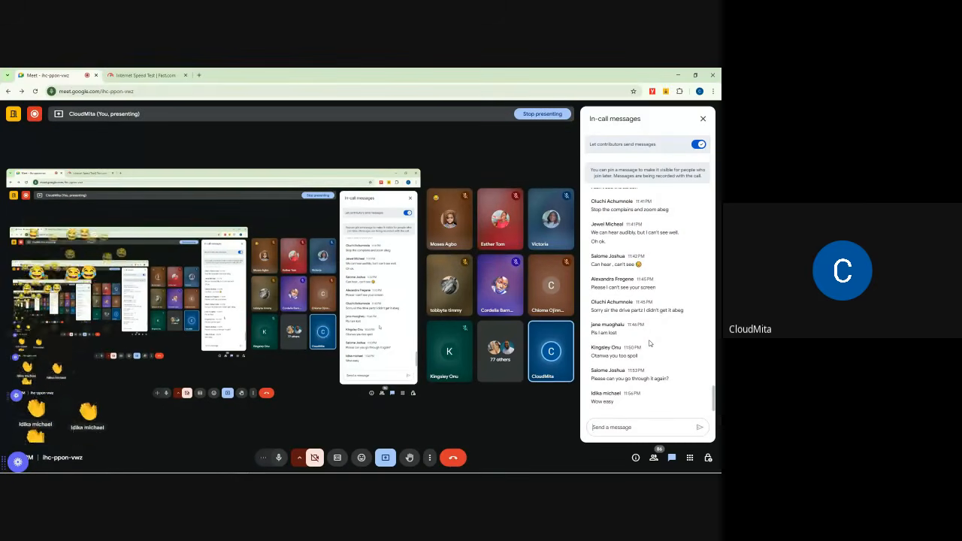
scroll(649, 344, "up", 2)
scroll(649, 343, "up", 3)
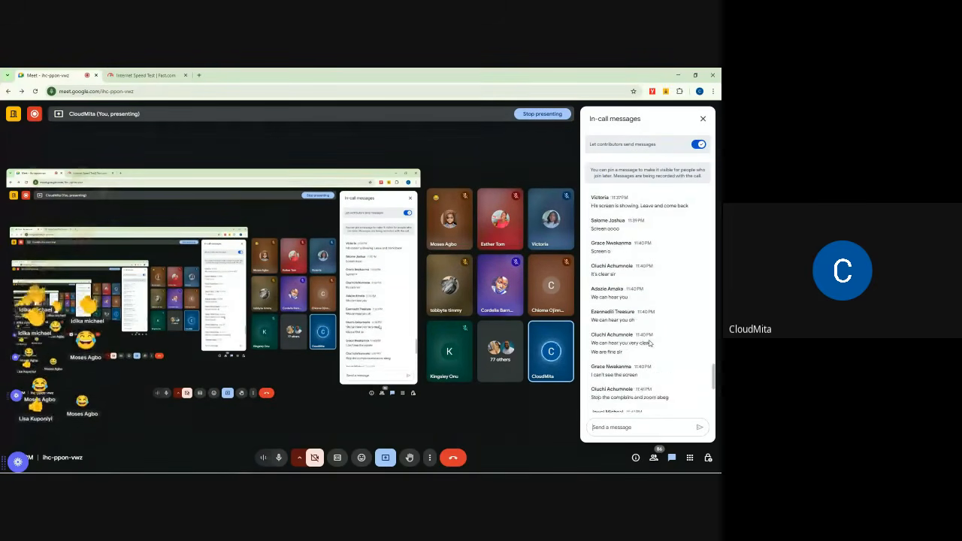
scroll(650, 342, "down", 5)
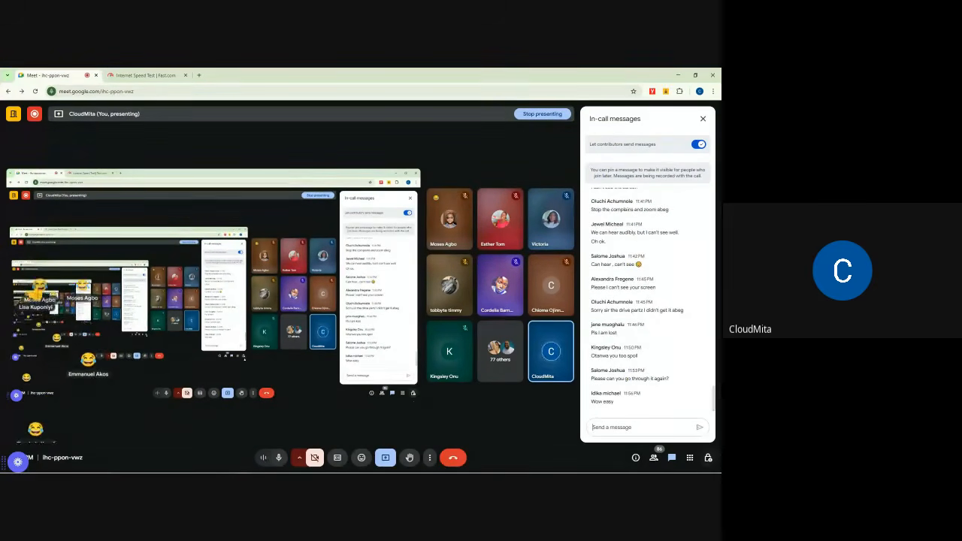
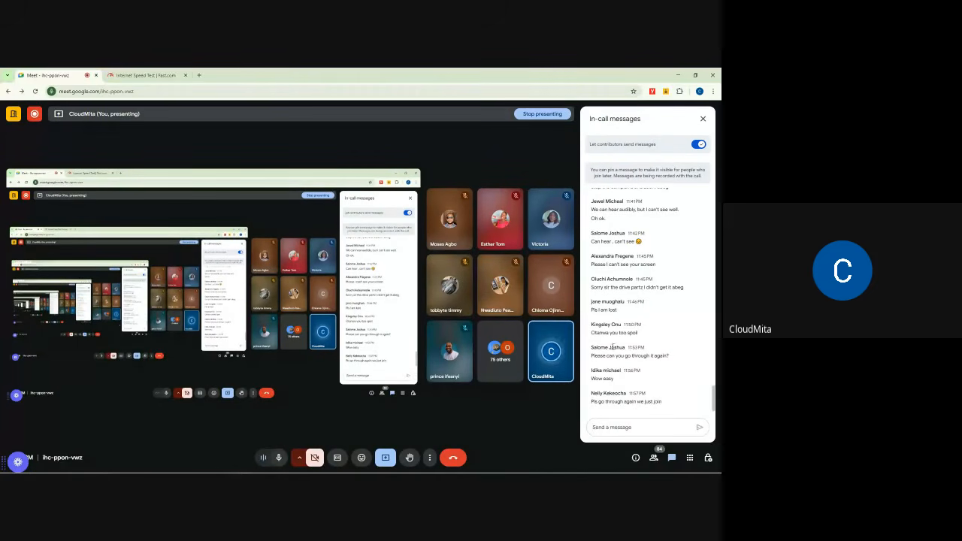
- Switch from the Meet call to the browser window showing Google Drive
mouse_move(244, 468)
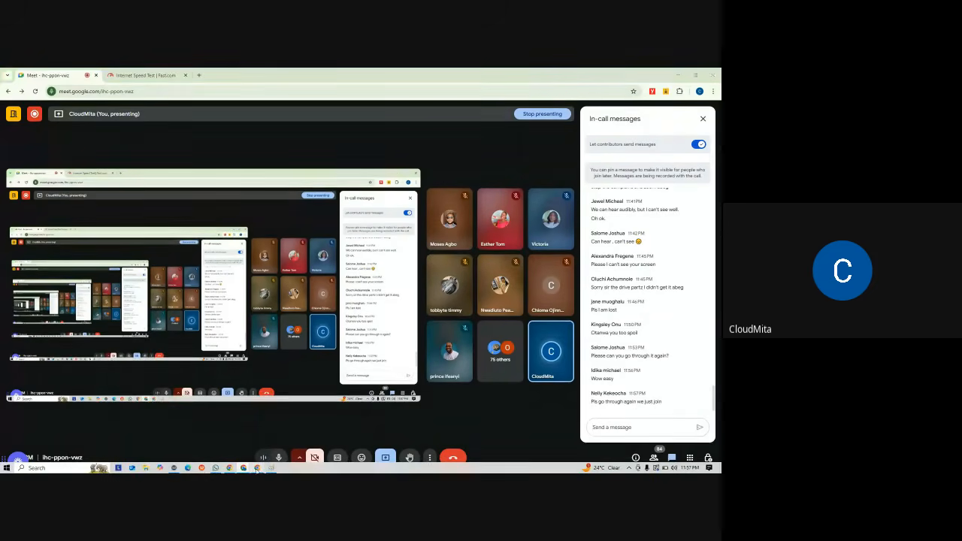
left_click(256, 467)
- Go back to the Zaps list and open the Google drive To Whatsapp Zap
left_click(179, 74)
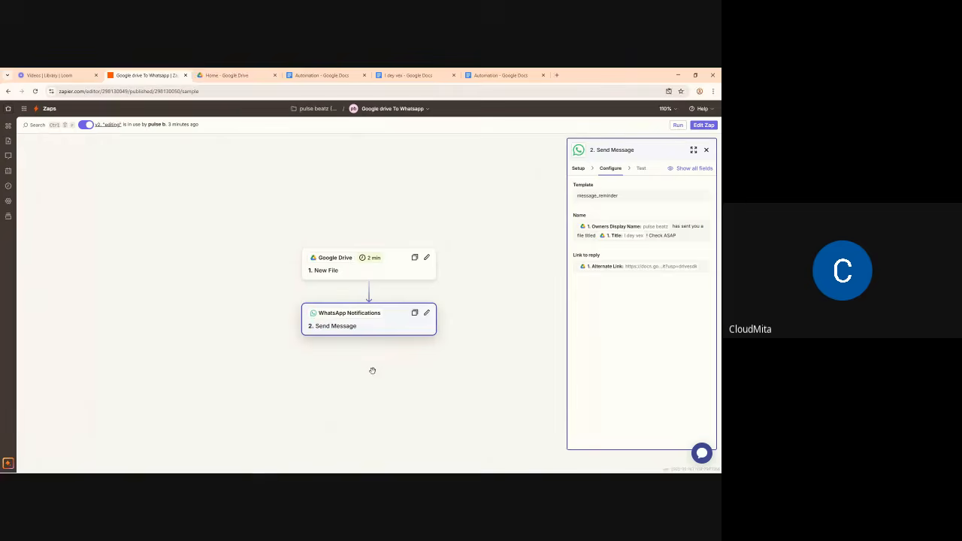
scroll(470, 338, "down", 3)
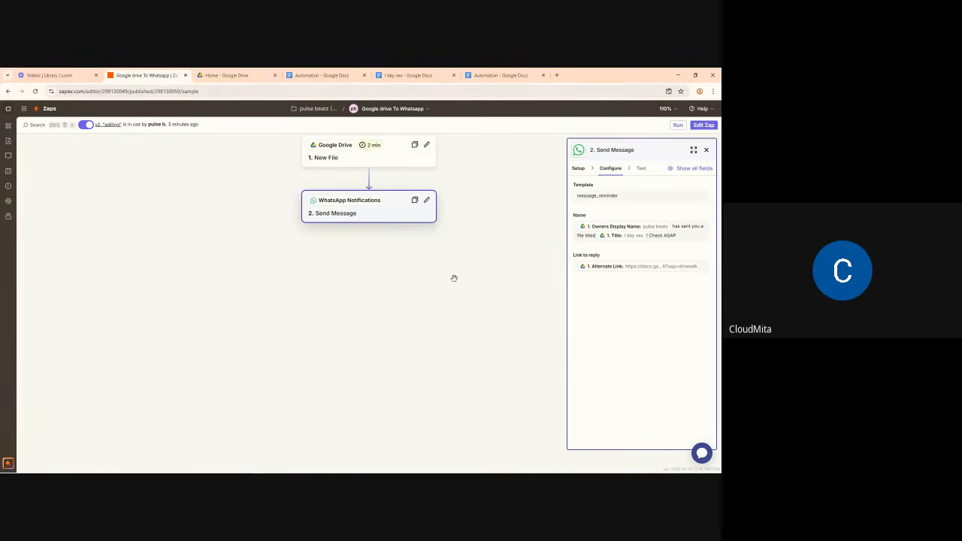
scroll(271, 219, "up", 6)
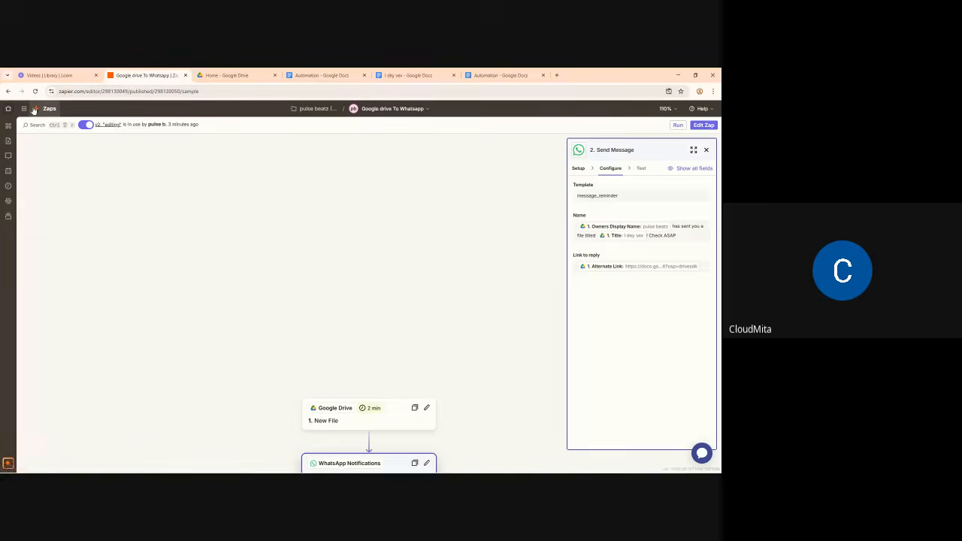
left_click(7, 109)
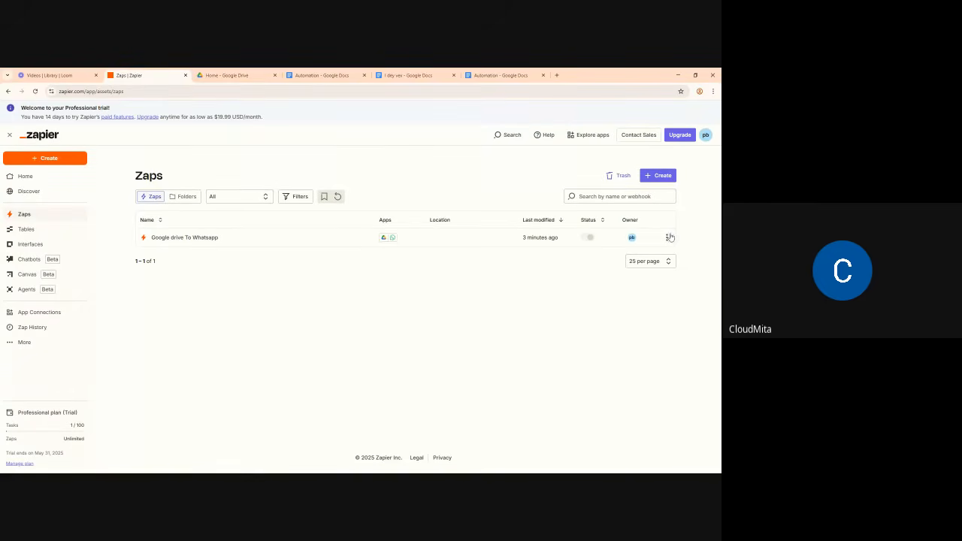
left_click(666, 238)
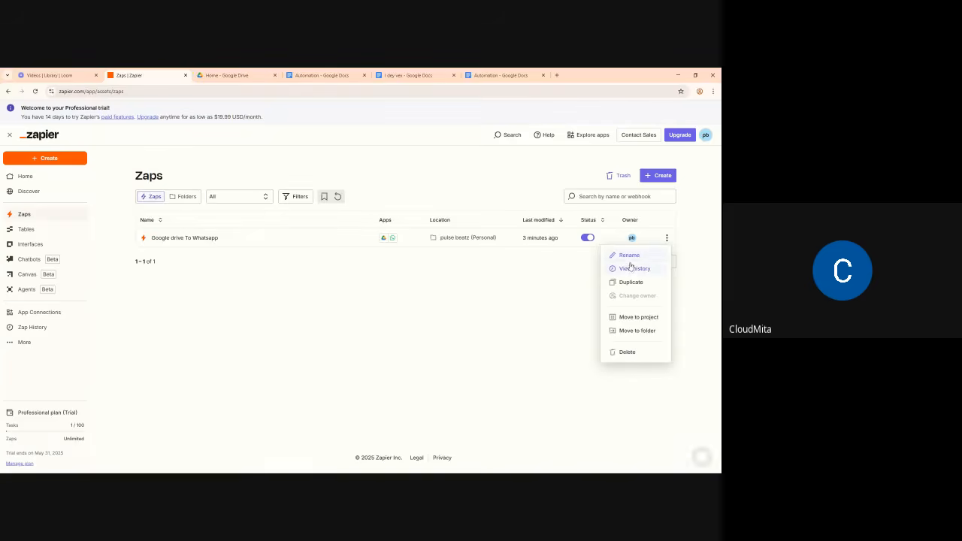
left_click(205, 239)
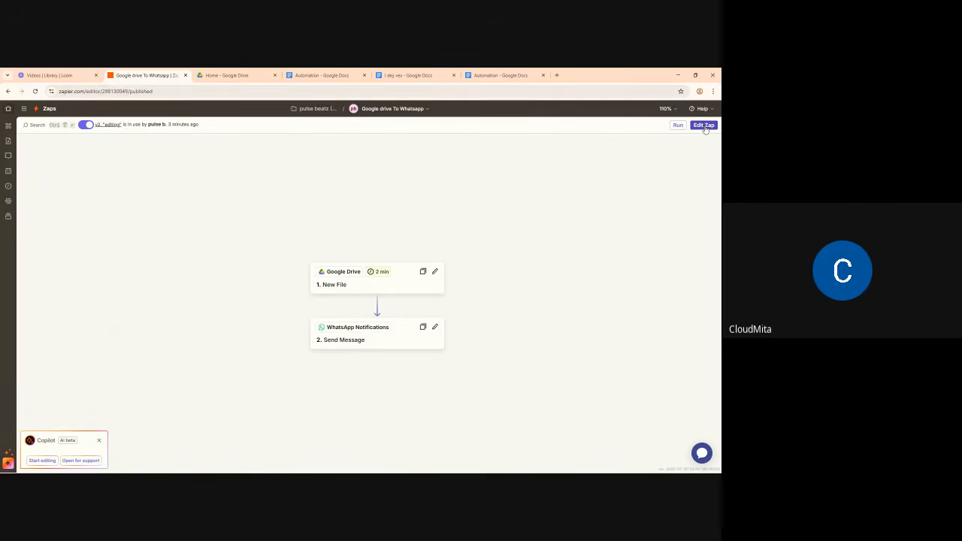
- Turn the published Google drive To Whatsapp Zap into an editable draft with Edit Zap
left_click(703, 125)
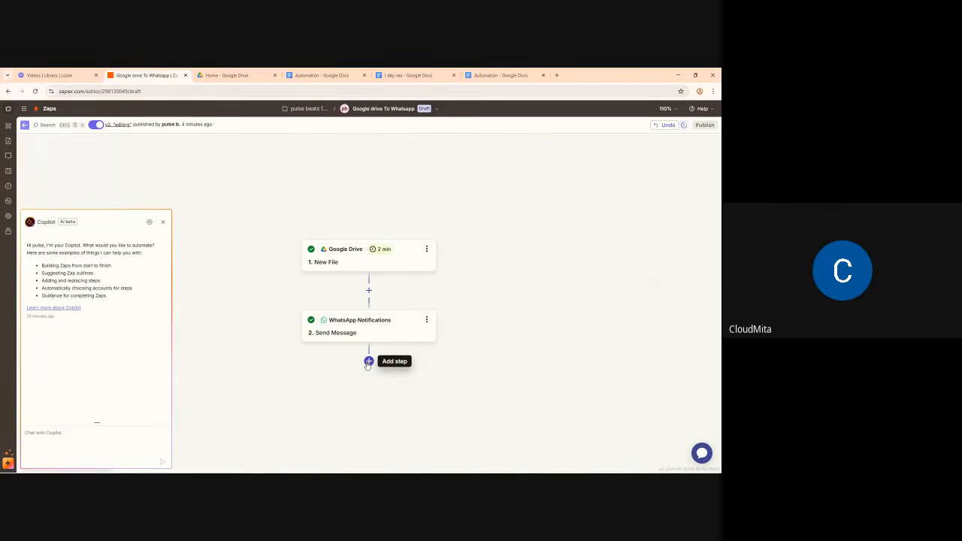
- Add a Slack step as step 3, after Send Message
left_click(369, 362)
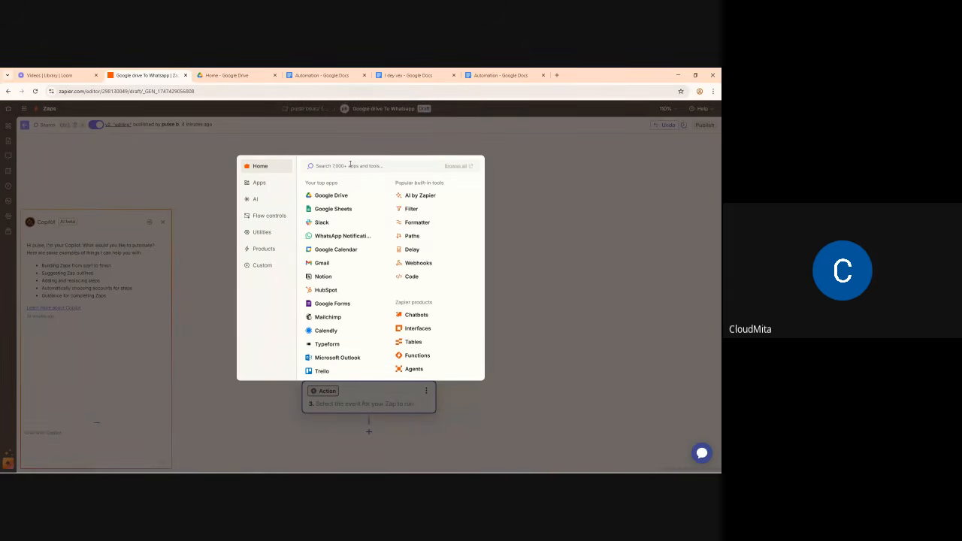
type("i")
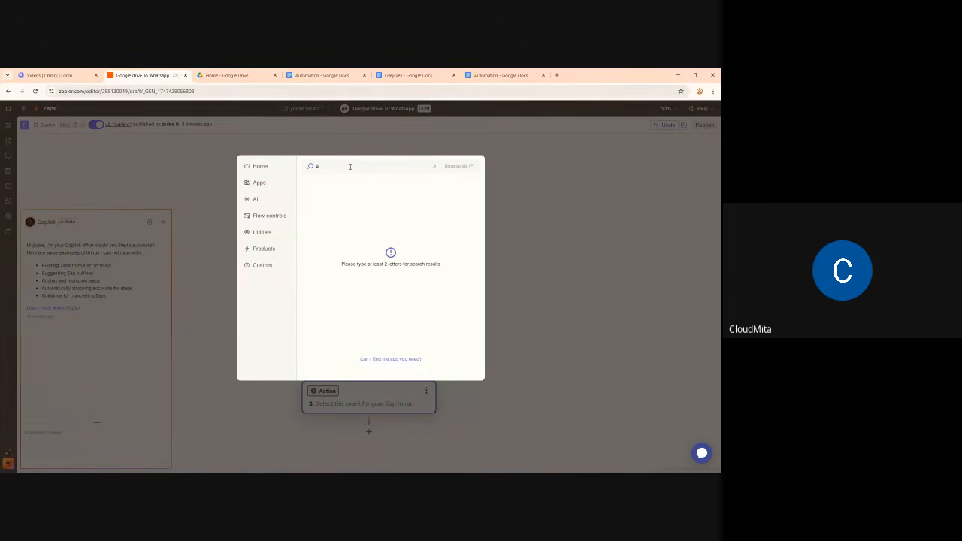
key("BackSpace")
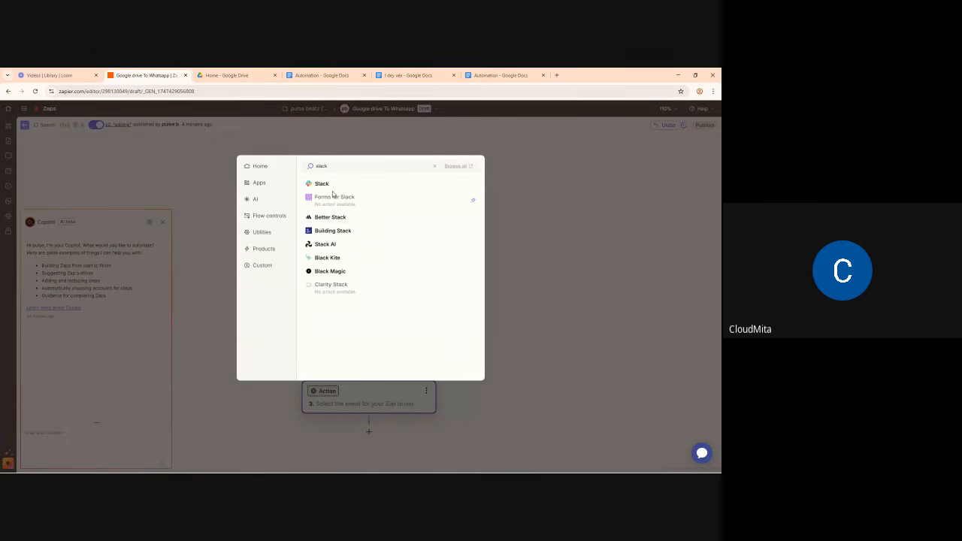
left_click(323, 183)
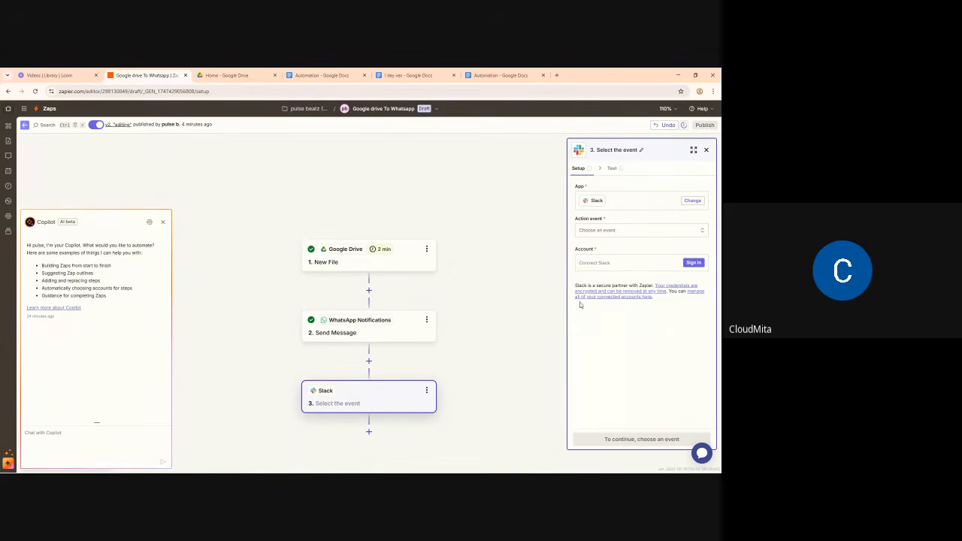
- Set the Slack step's action event to Send Channel Message
left_click(602, 231)
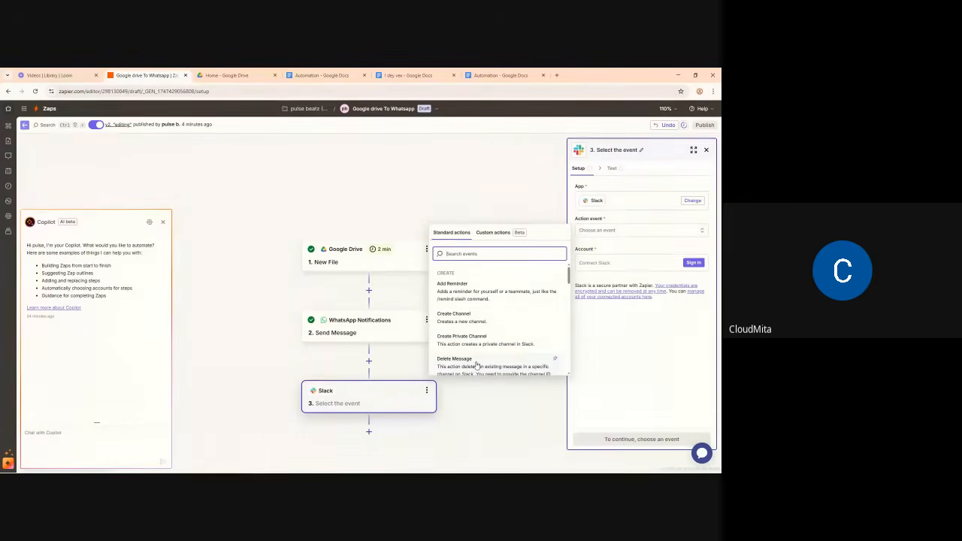
scroll(466, 346, "down", 3)
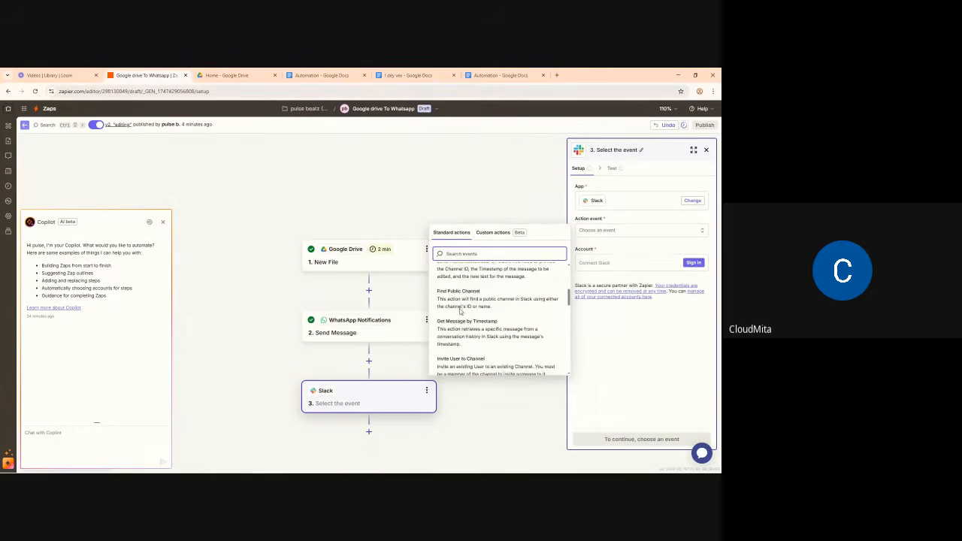
scroll(463, 323, "down", 2)
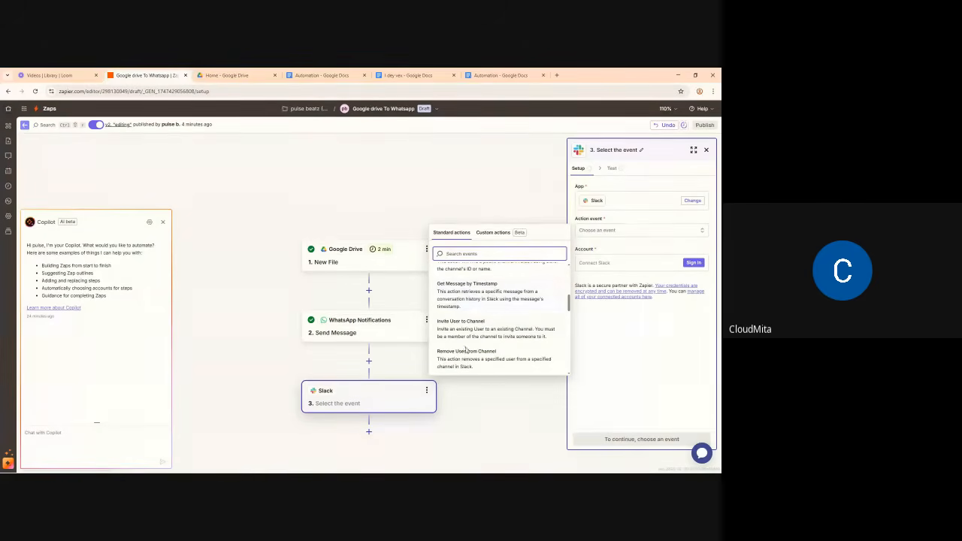
scroll(462, 359, "down", 2)
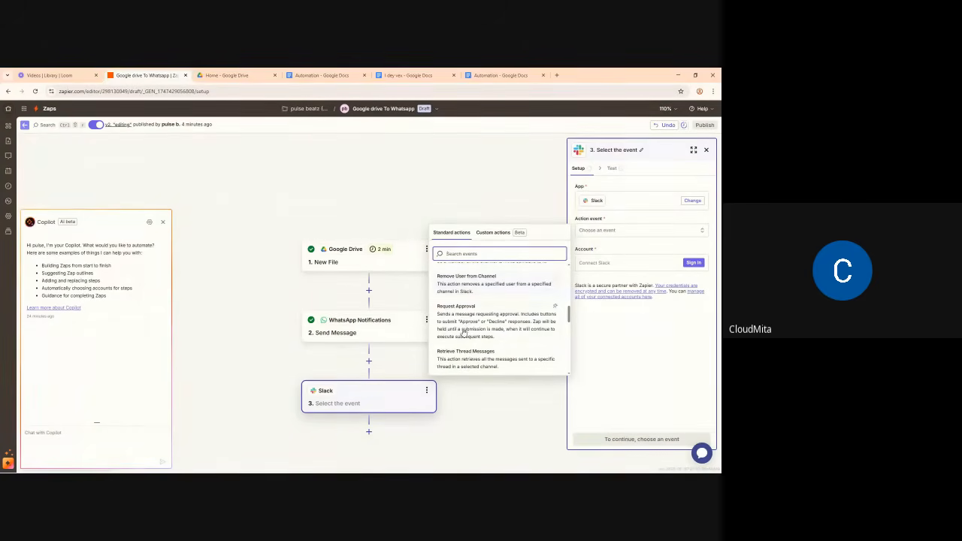
scroll(462, 341, "down", 2)
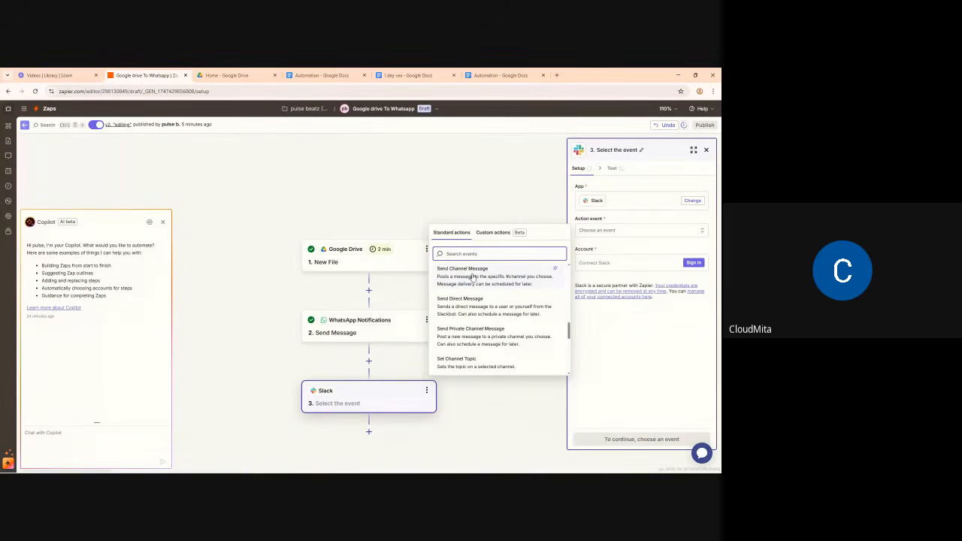
scroll(474, 344, "down", 10)
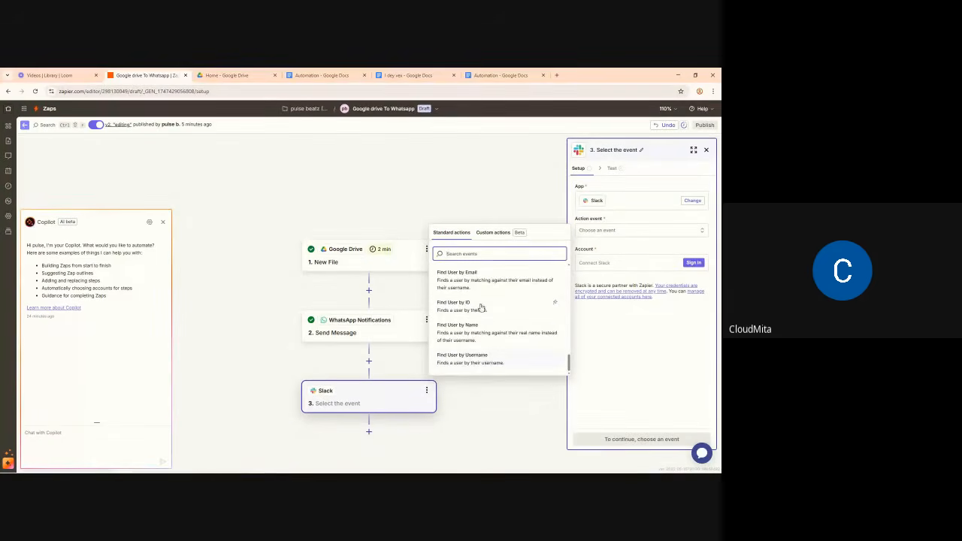
scroll(479, 307, "up", 10)
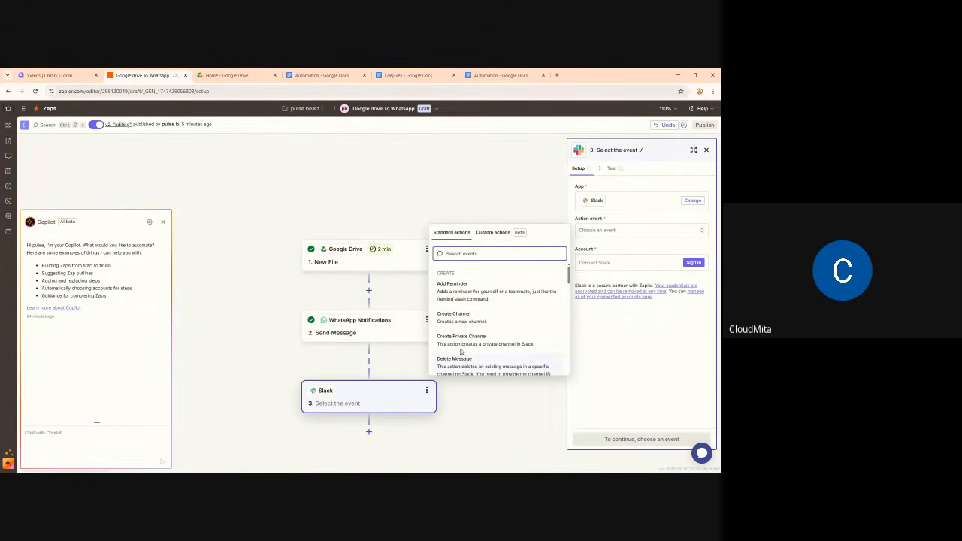
scroll(503, 343, "down", 1)
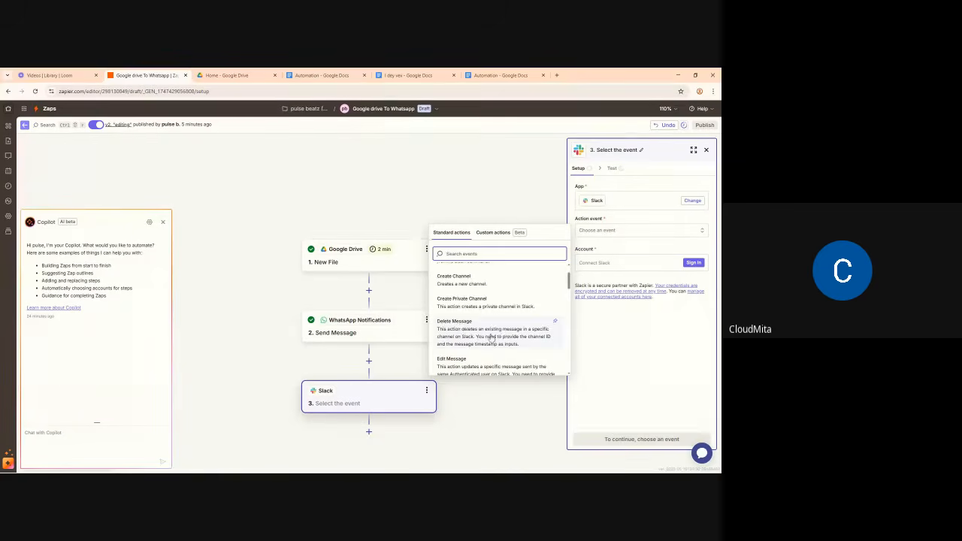
scroll(473, 335, "down", 2)
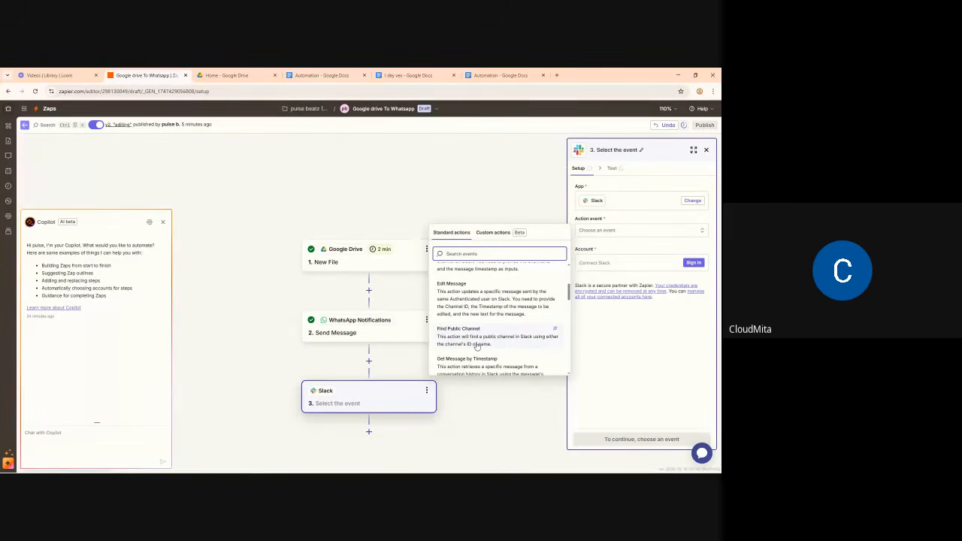
scroll(481, 344, "down", 5)
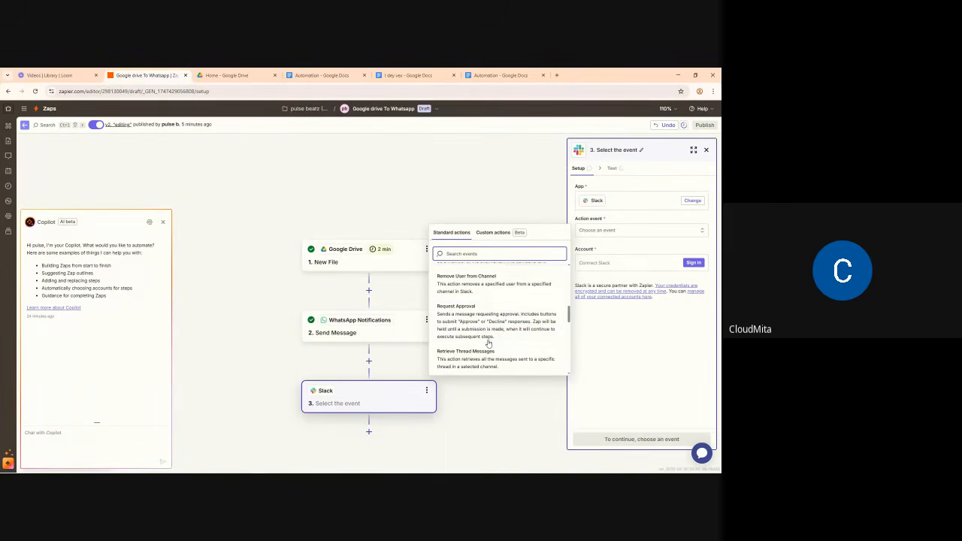
scroll(484, 341, "down", 2)
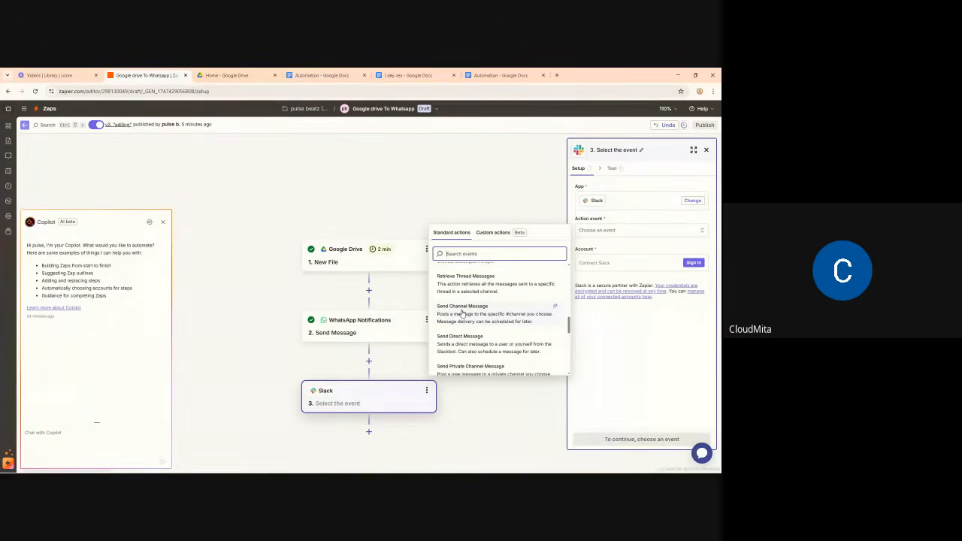
left_click(462, 309)
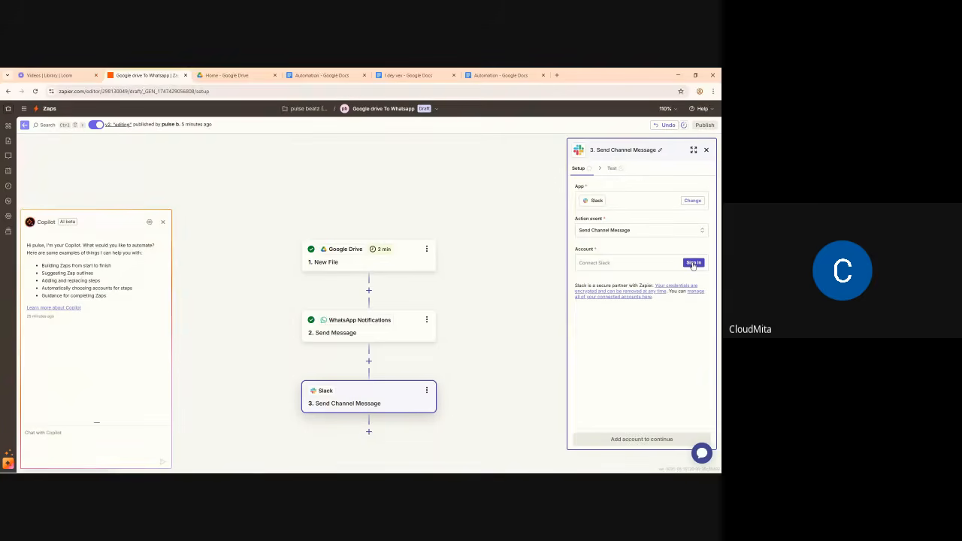
- Connect a Slack workspace account by allowing Zapier access on the authorization page
left_click(693, 263)
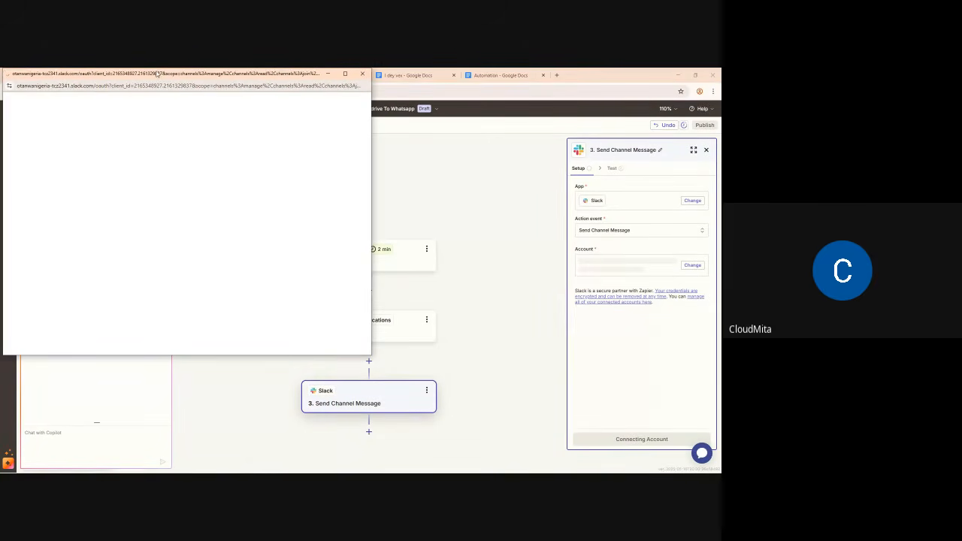
left_click_drag(158, 73, 192, 83)
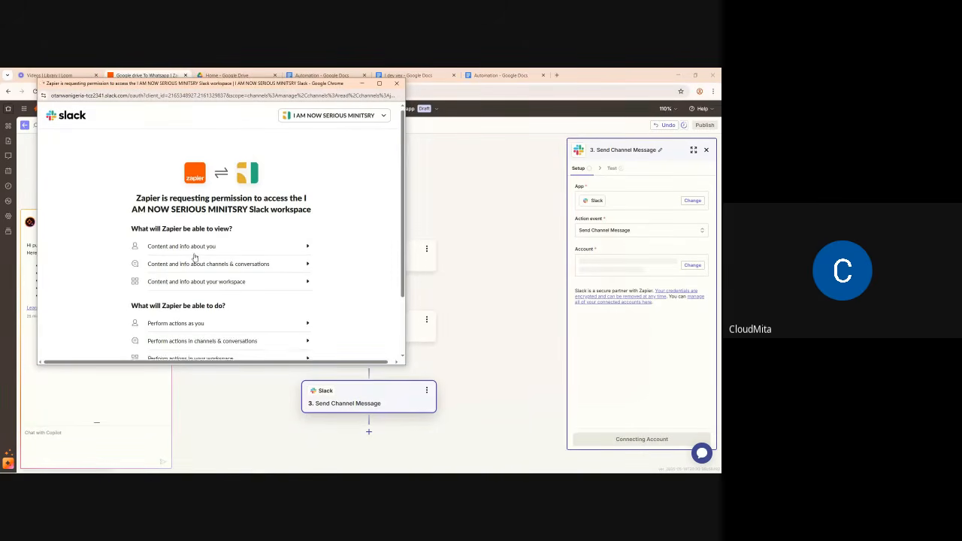
scroll(233, 210, "down", 2)
scroll(338, 183, "up", 2)
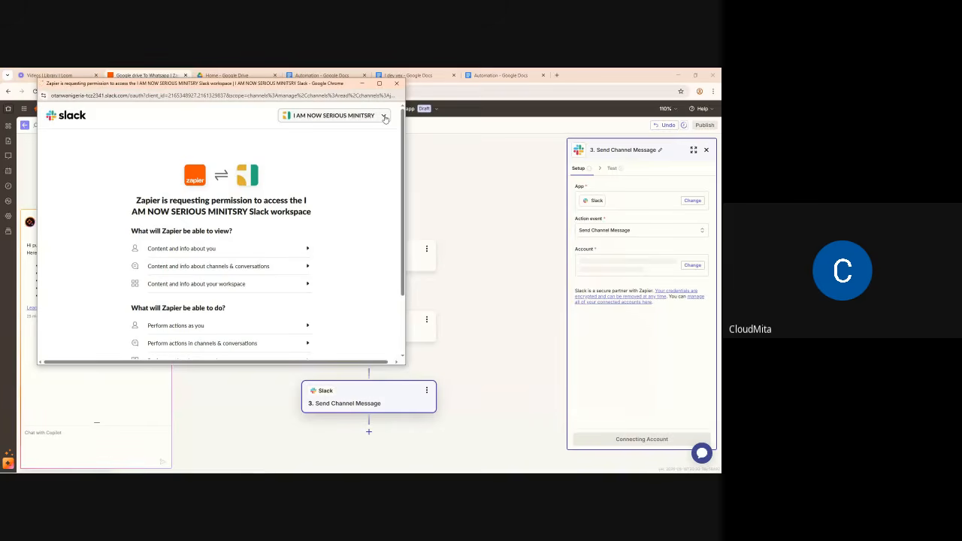
scroll(285, 266, "down", 2)
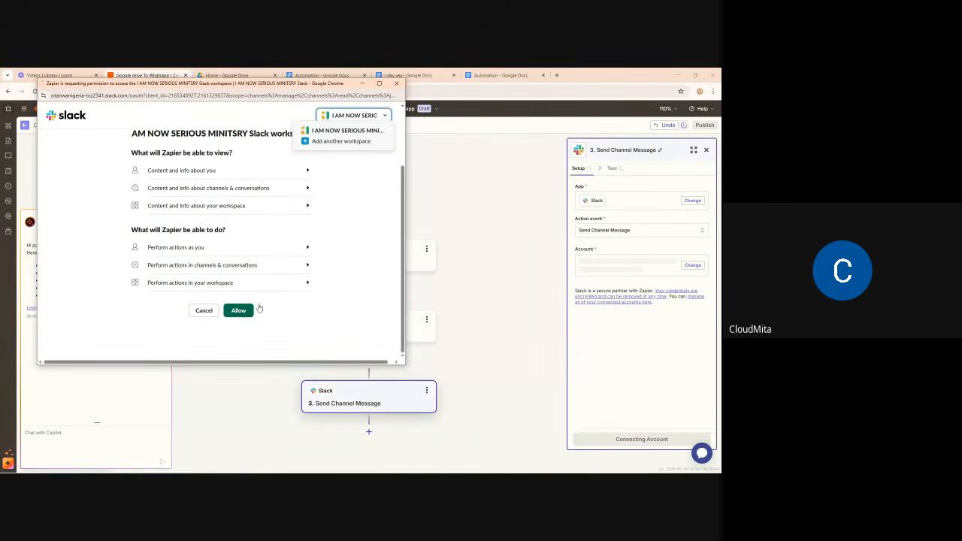
left_click(356, 298)
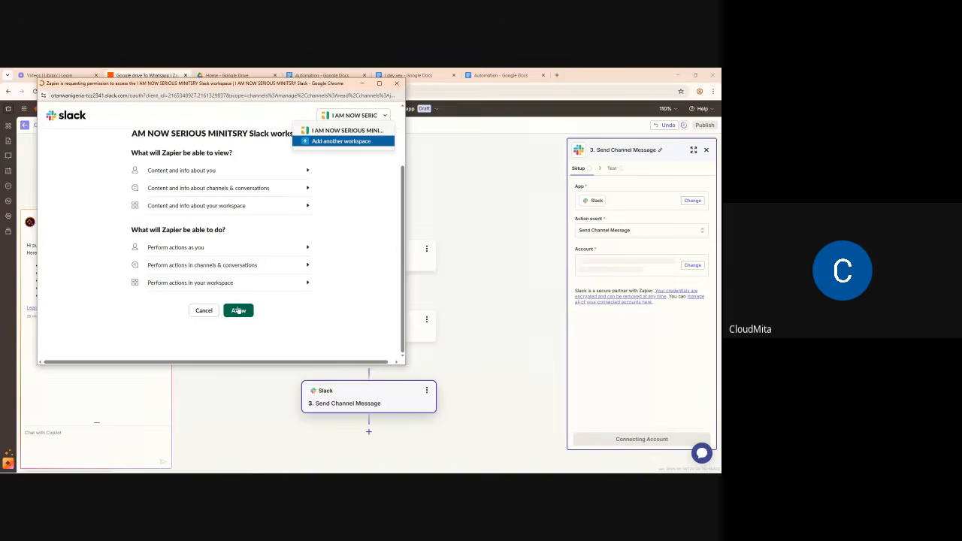
left_click(239, 311)
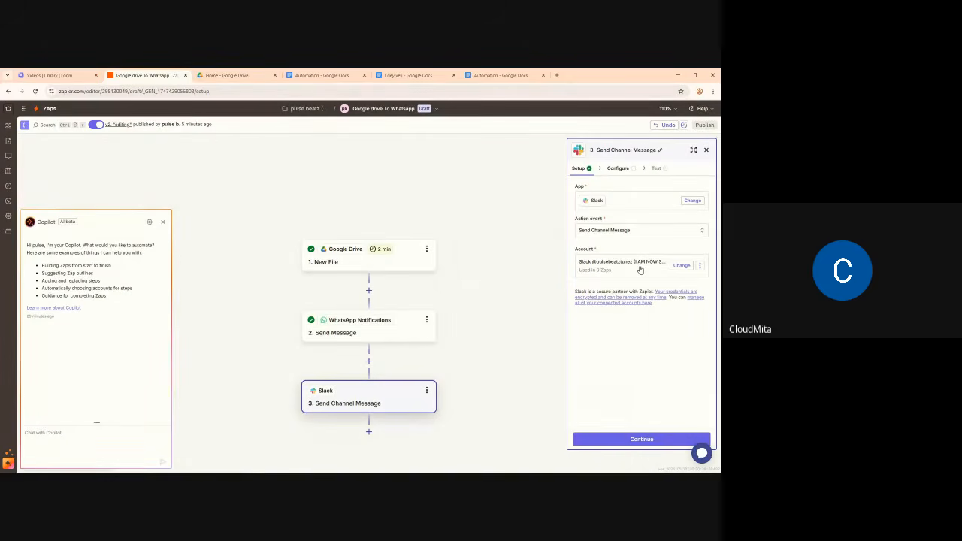
left_click(642, 439)
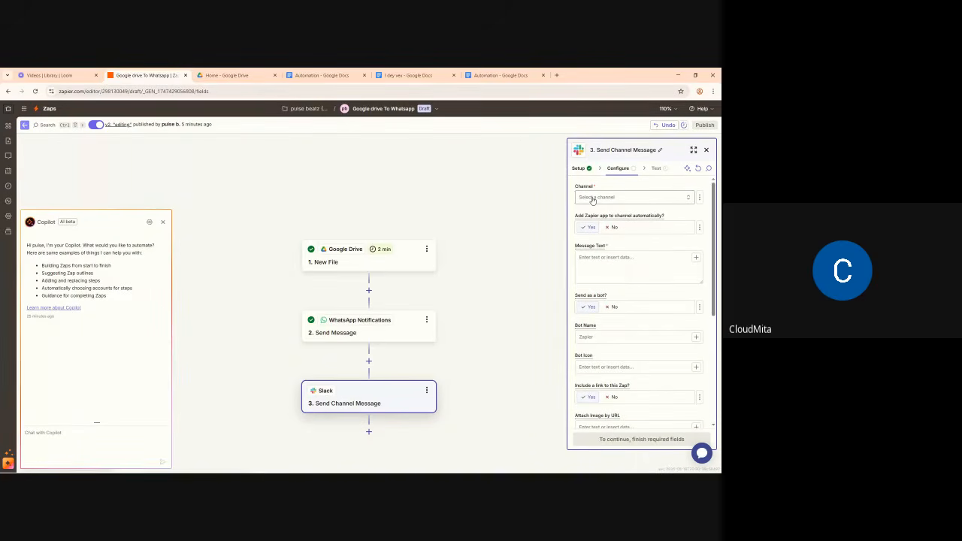
- Set the Slack message channel to beverages
left_click(593, 199)
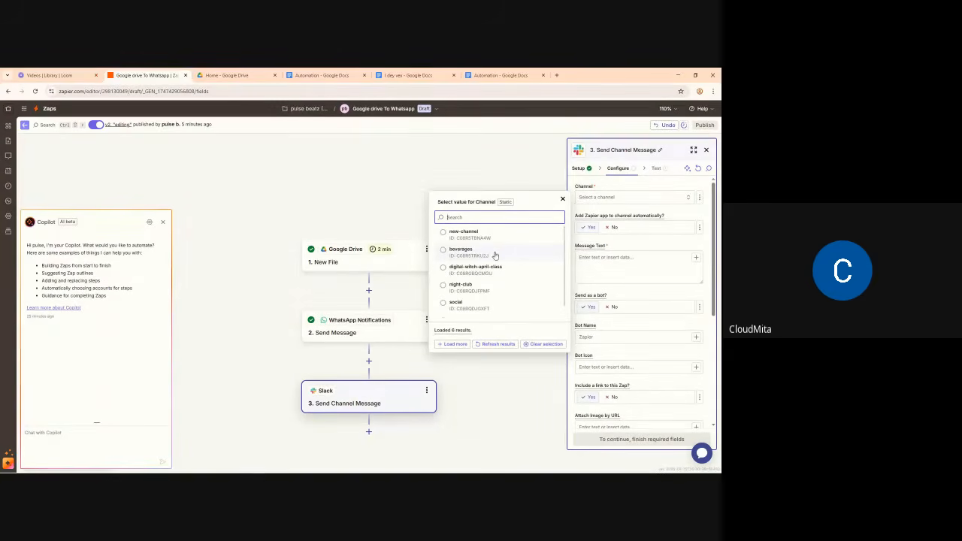
left_click(461, 254)
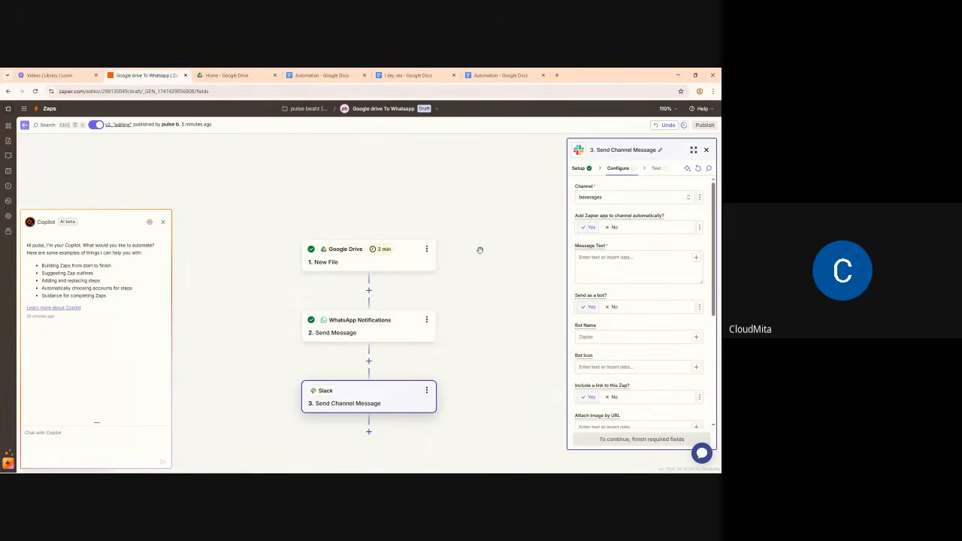
left_click(615, 258)
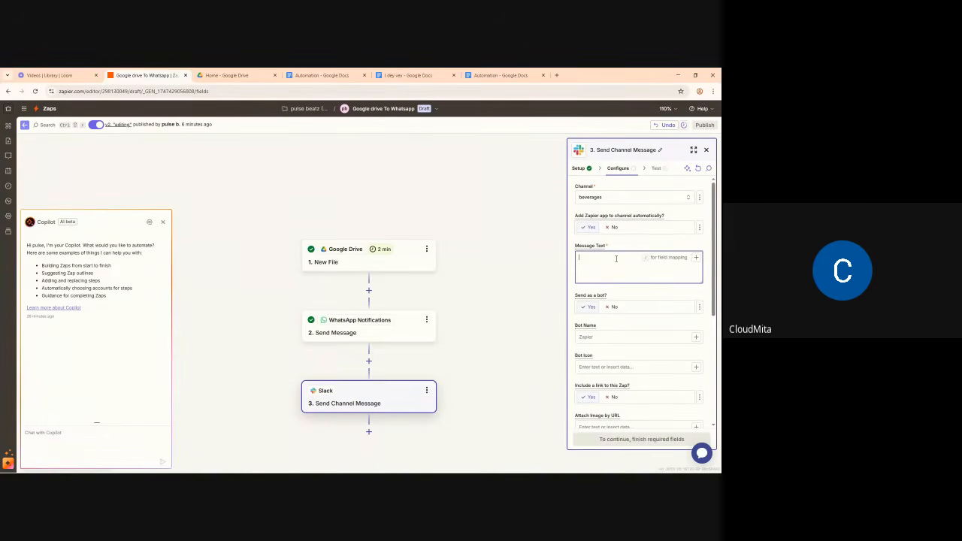
- Fill Message Text with the Drive file's Title and Owners Display Name
left_click(696, 258)
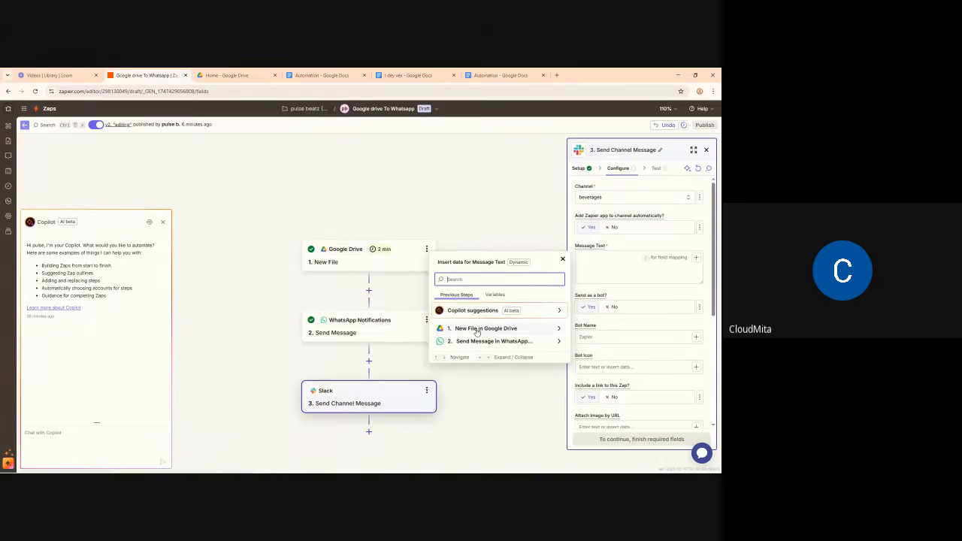
left_click(477, 332)
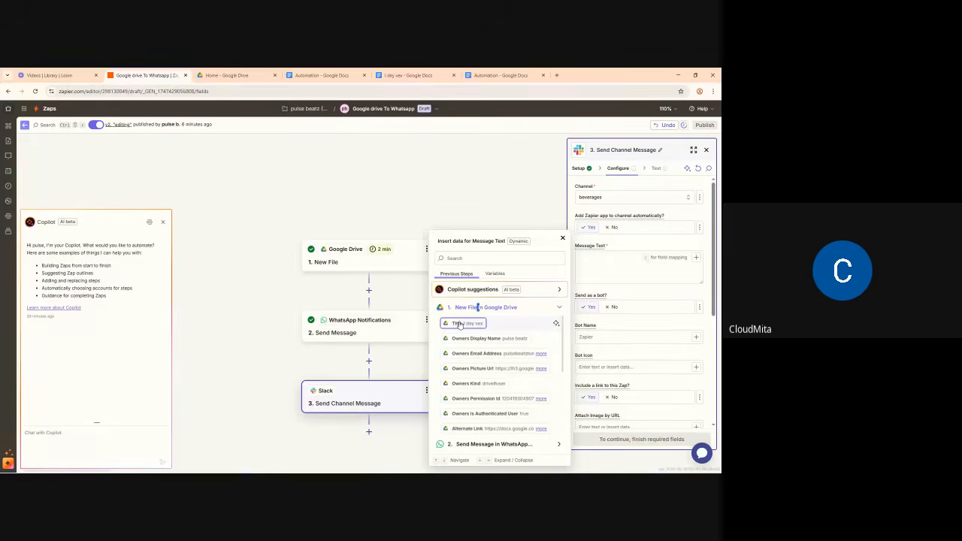
left_click(459, 324)
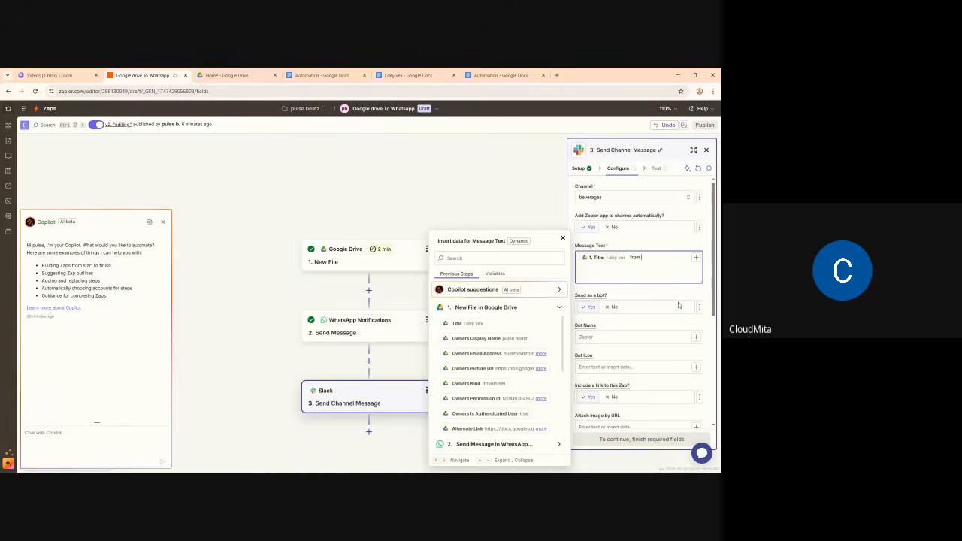
left_click(492, 339)
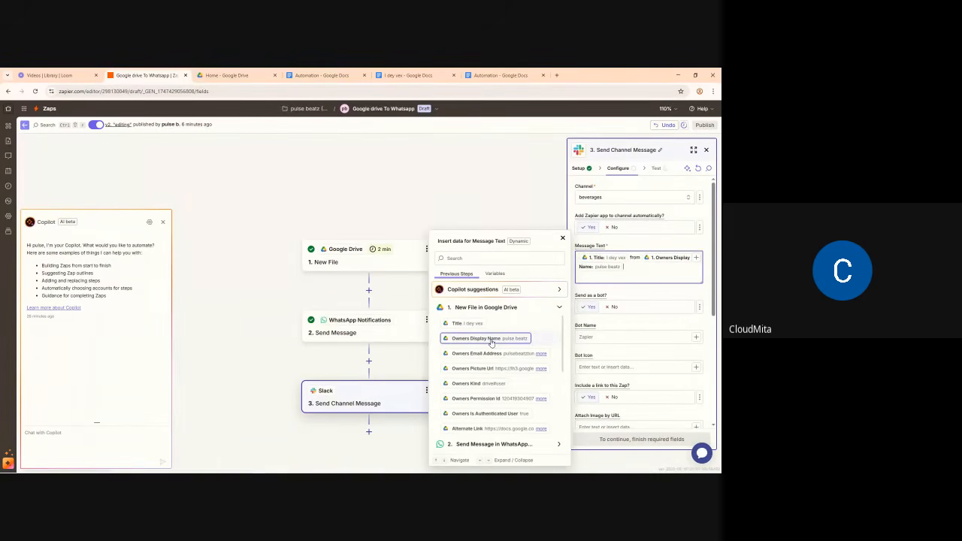
left_click(646, 292)
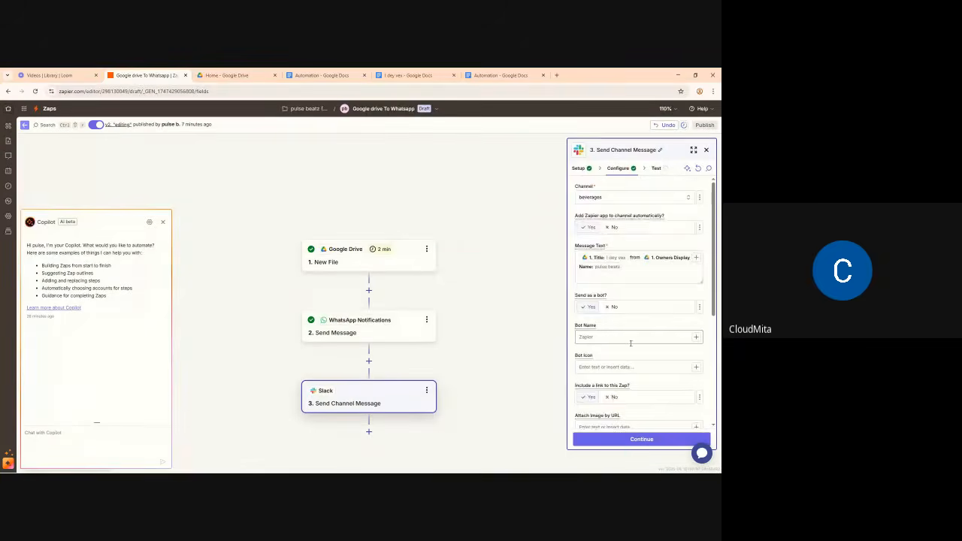
- Map the Drive file's Alternate Link into Attach Image by URL
scroll(631, 343, "down", 3)
scroll(624, 316, "up", 1)
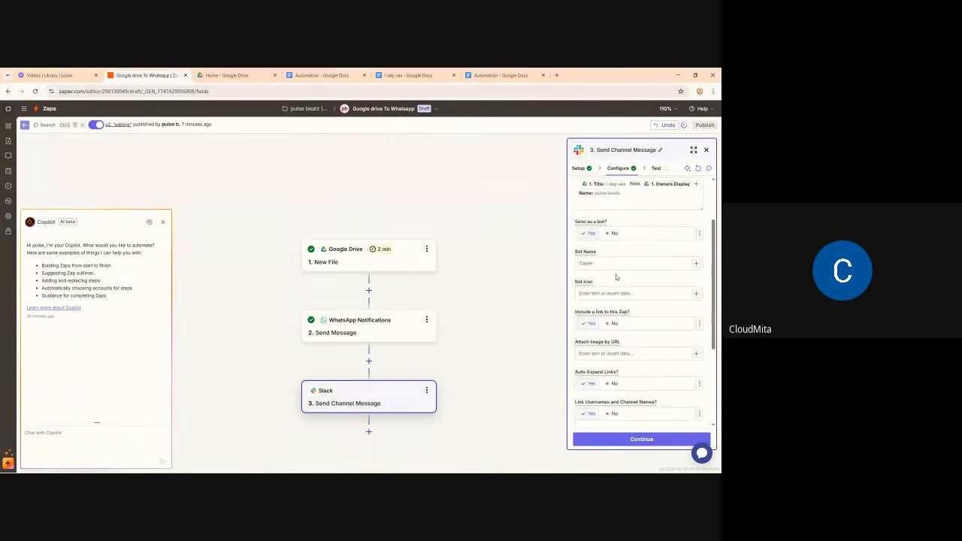
scroll(616, 272, "up", 2)
scroll(633, 322, "down", 3)
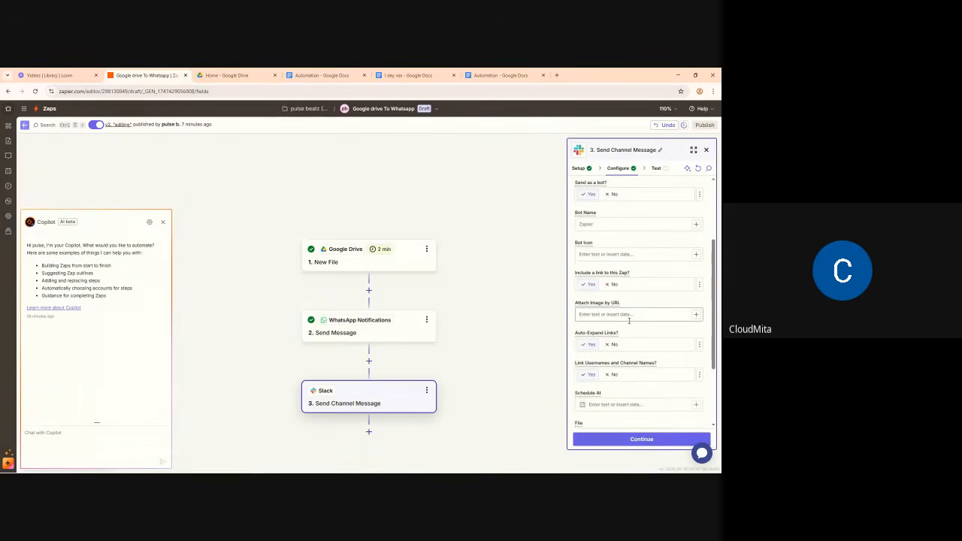
left_click(695, 314)
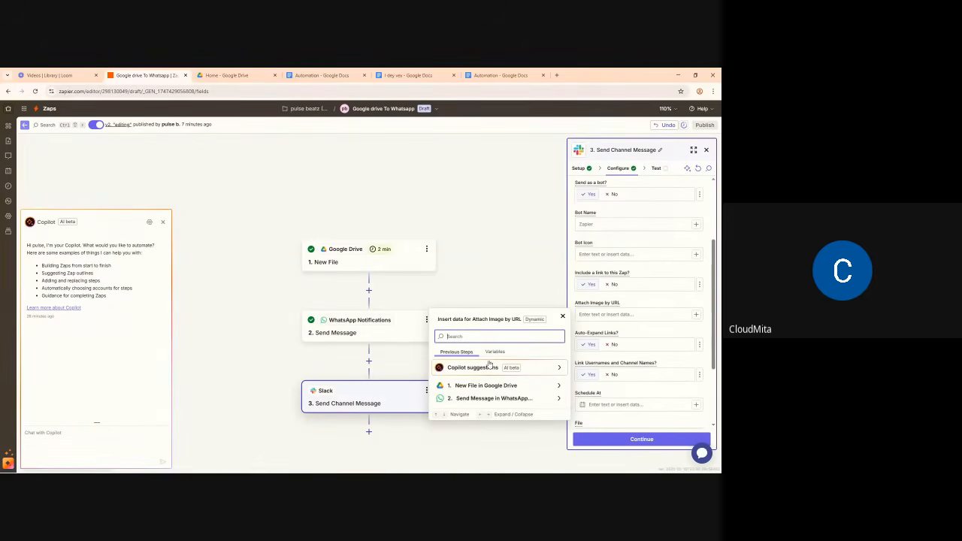
left_click(476, 386)
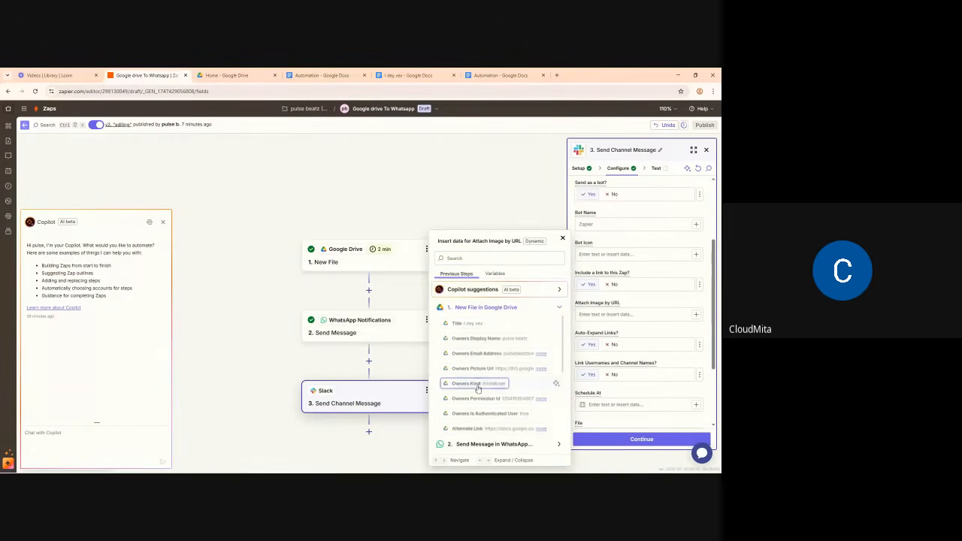
scroll(481, 368, "down", 4)
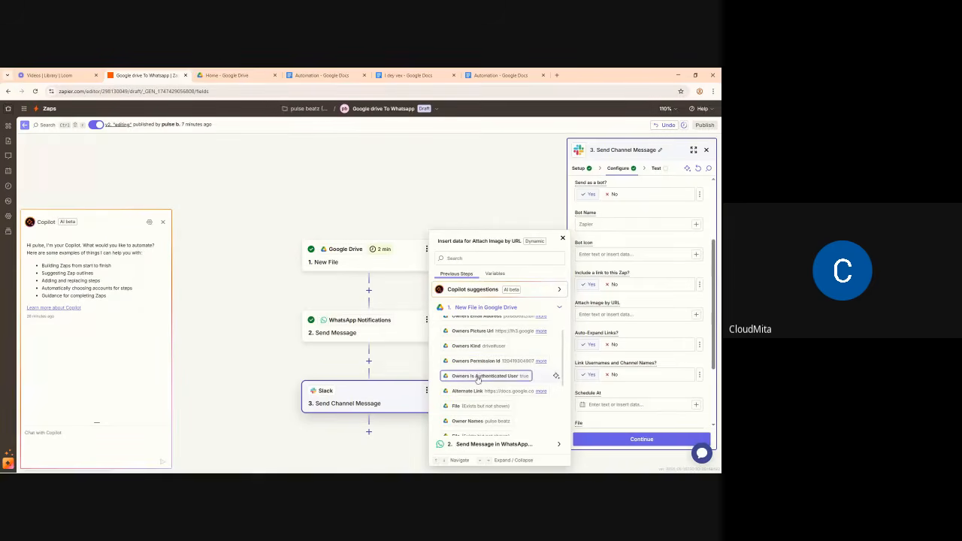
left_click(488, 390)
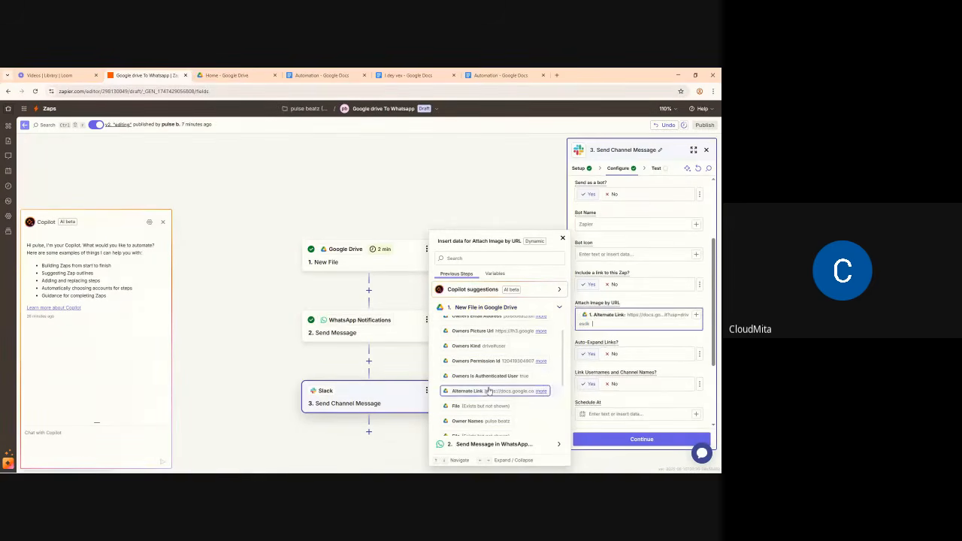
left_click(654, 241)
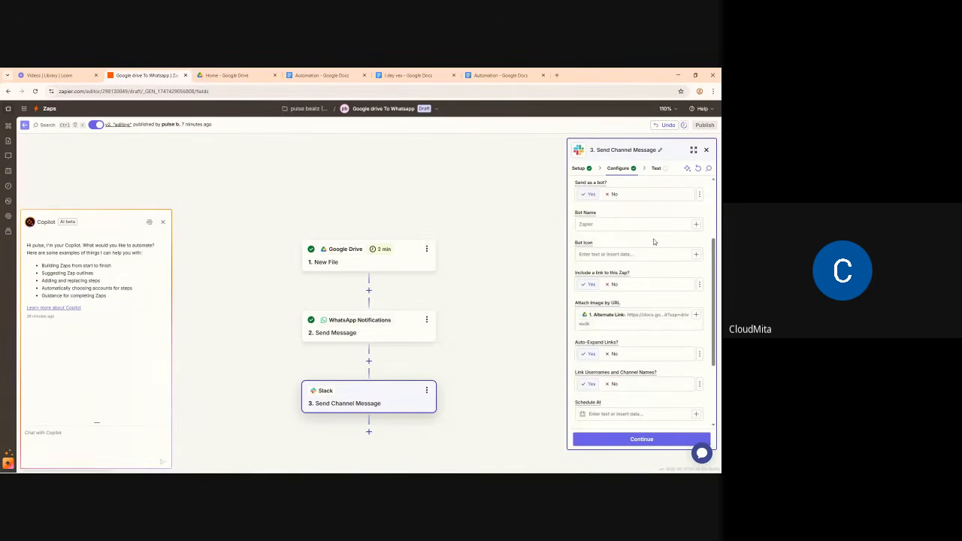
- Set Auto-Expand Links, Link Usernames and Channel Names, and Send Channel Message to Yes
left_click(589, 354)
left_click(590, 384)
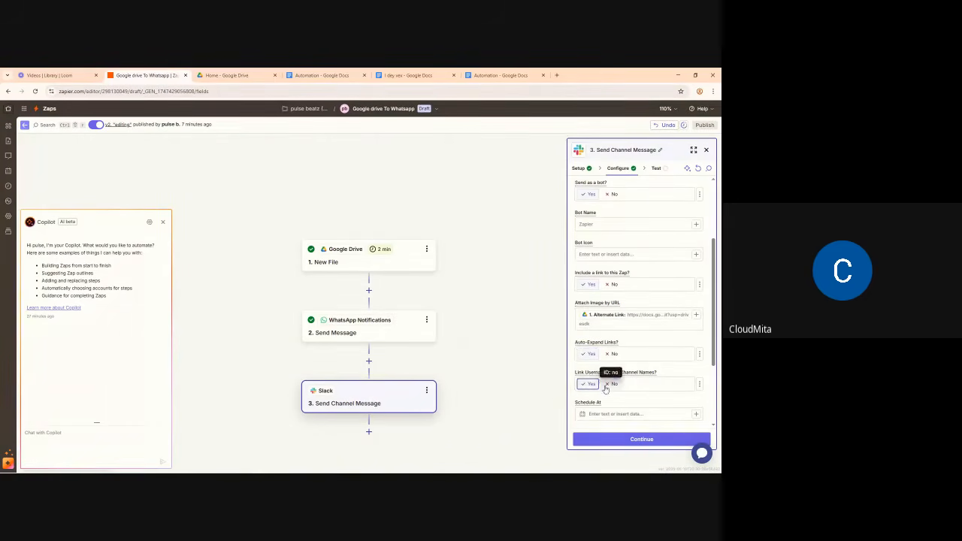
scroll(602, 378, "down", 2)
scroll(602, 378, "down", 1)
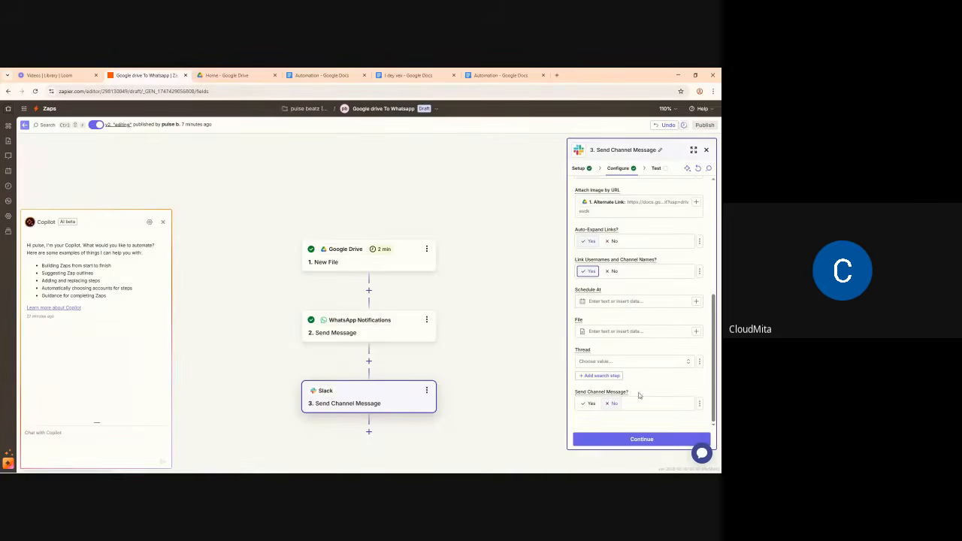
left_click(591, 405)
scroll(628, 312, "up", 5)
scroll(622, 346, "down", 5)
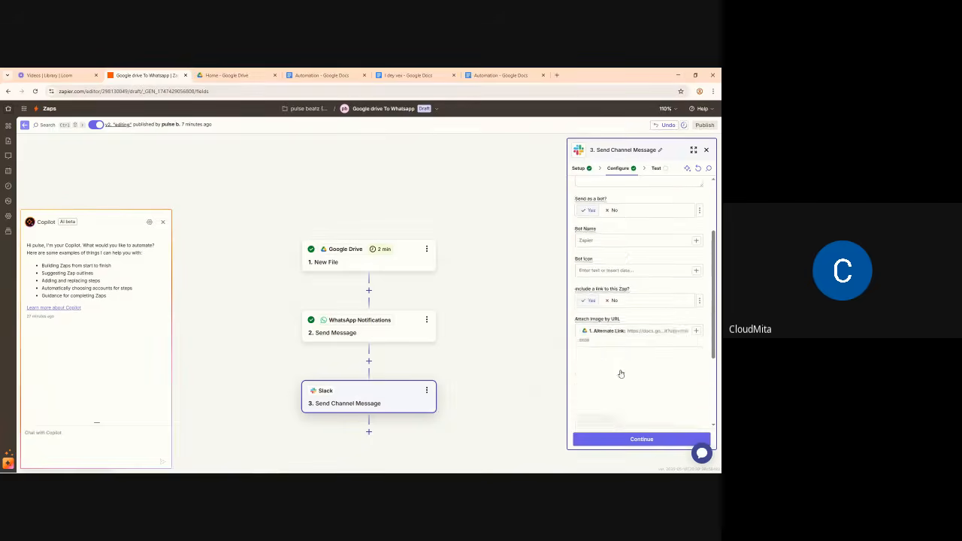
- Run the Slack step test and review the Data out results
left_click(642, 439)
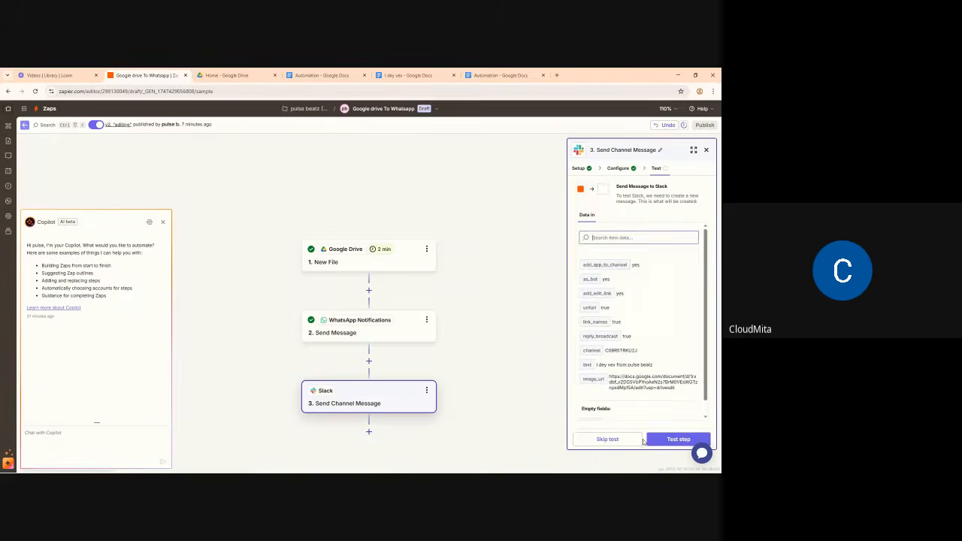
scroll(634, 337, "down", 1)
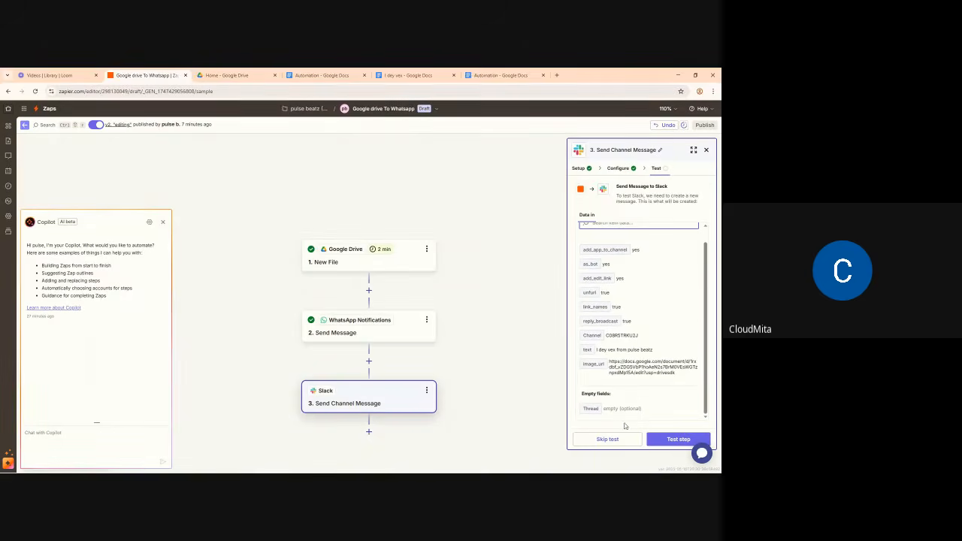
left_click(676, 438)
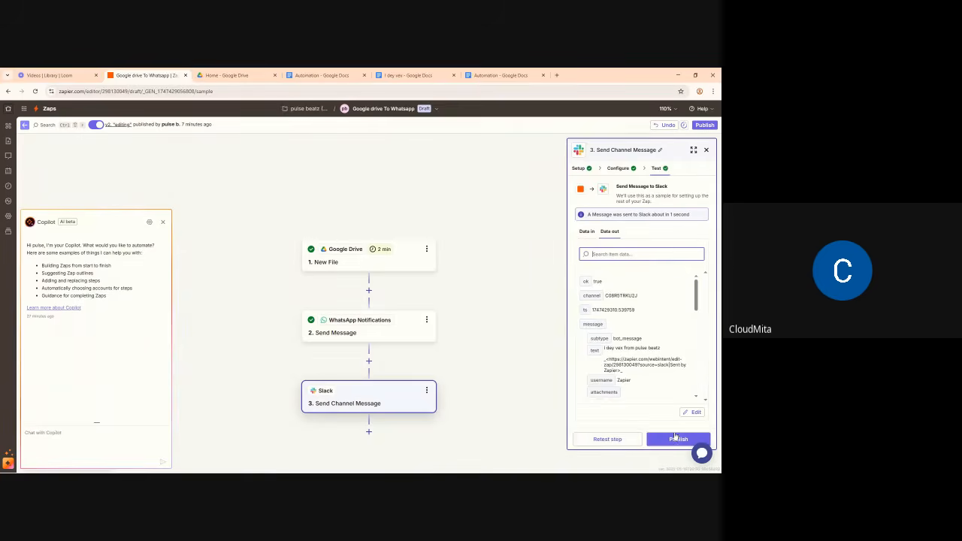
scroll(685, 371, "down", 10)
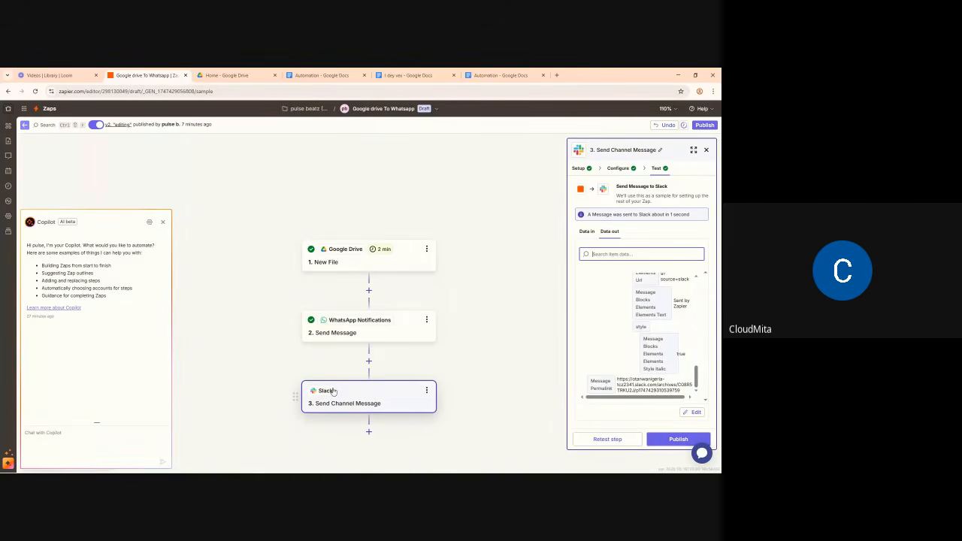
scroll(657, 305, "up", 10)
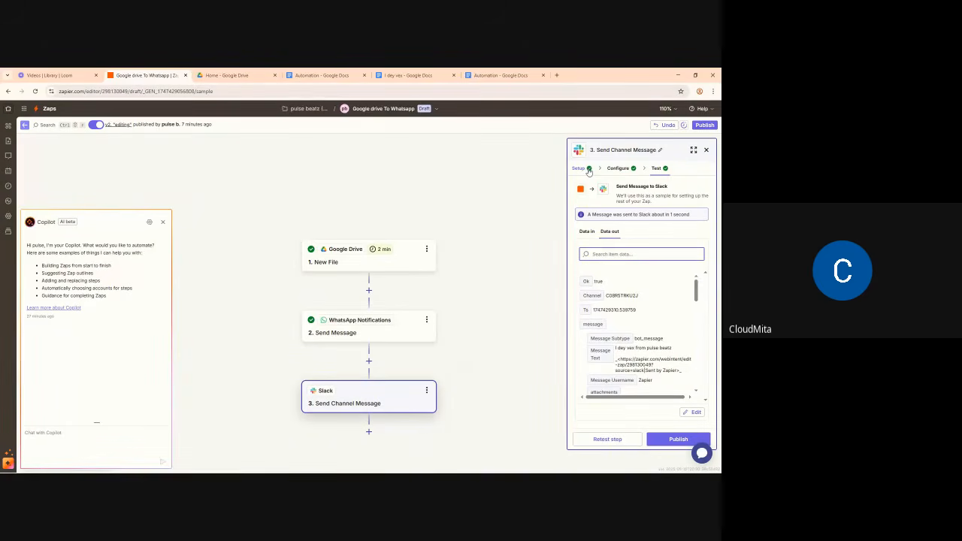
mouse_move(685, 467)
- Publish the Zap as new version 'to slack', then go to the Automation document tab
left_click(678, 438)
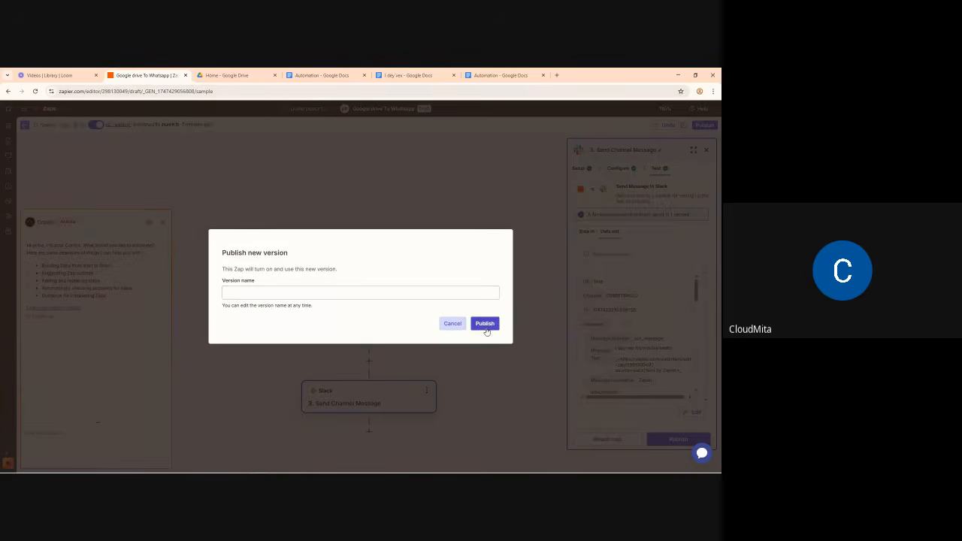
left_click(267, 294)
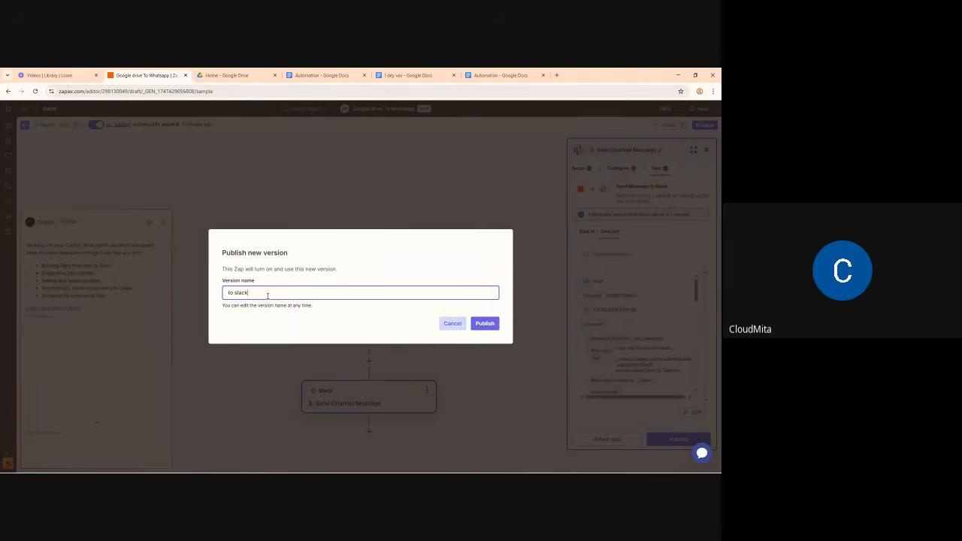
left_click(485, 325)
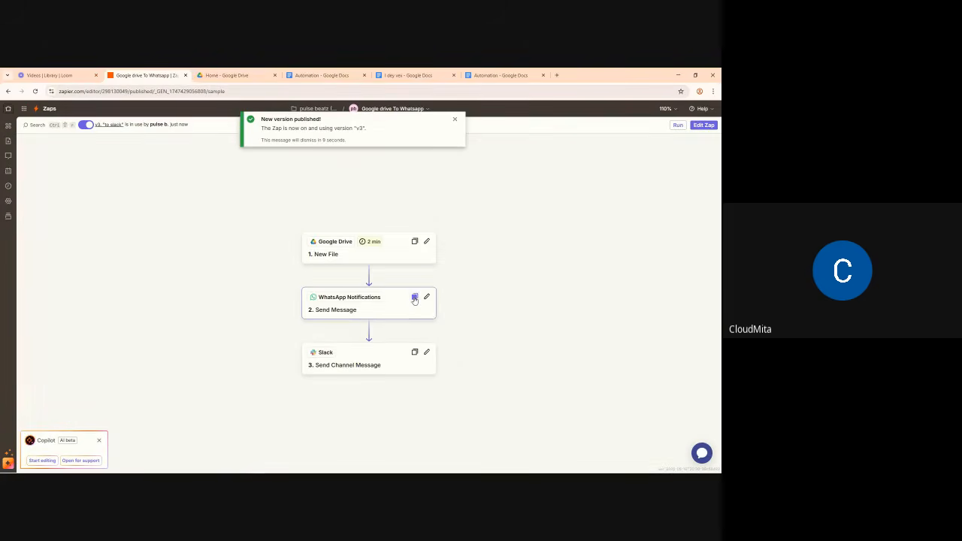
left_click(499, 75)
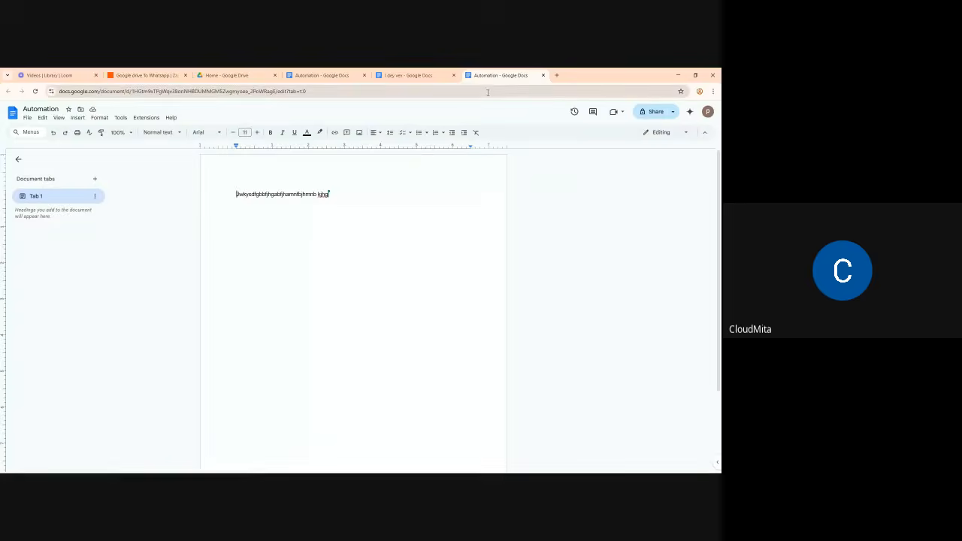
- Go to slack.com and launch the workspace in the browser
left_click(487, 91)
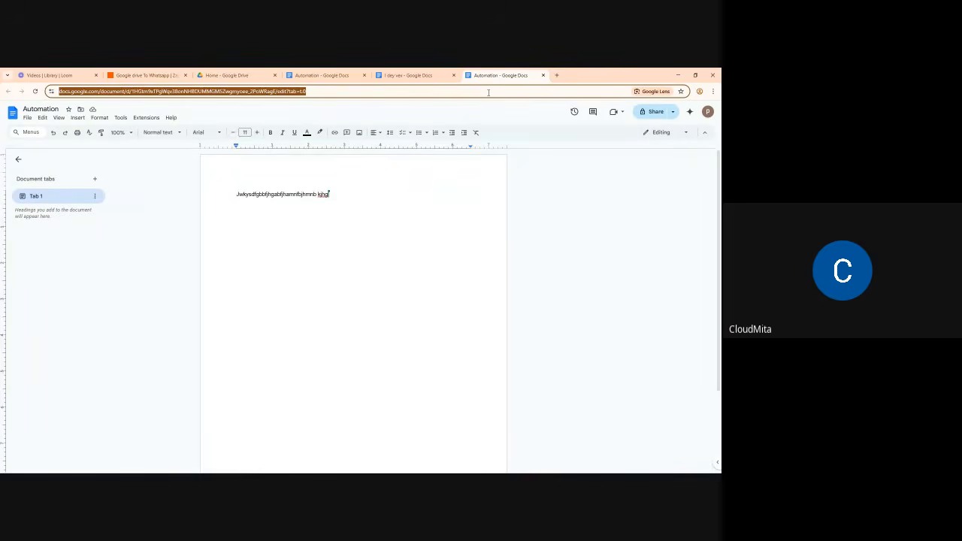
type("slack.com")
key("Return")
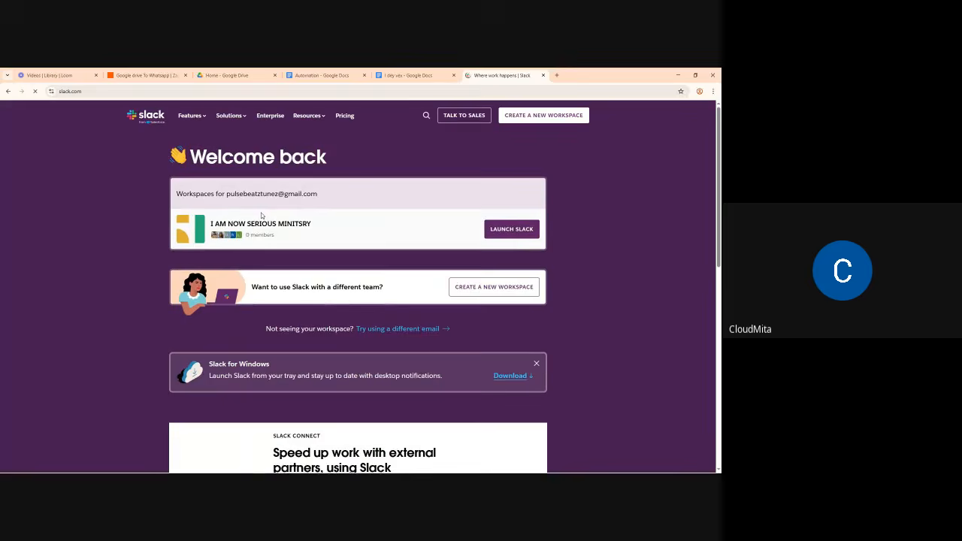
left_click(510, 230)
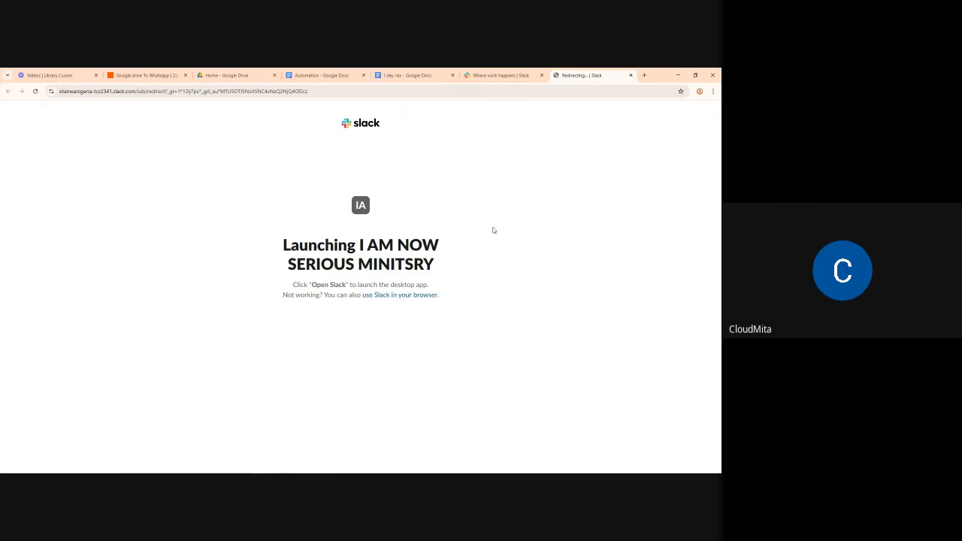
left_click(421, 298)
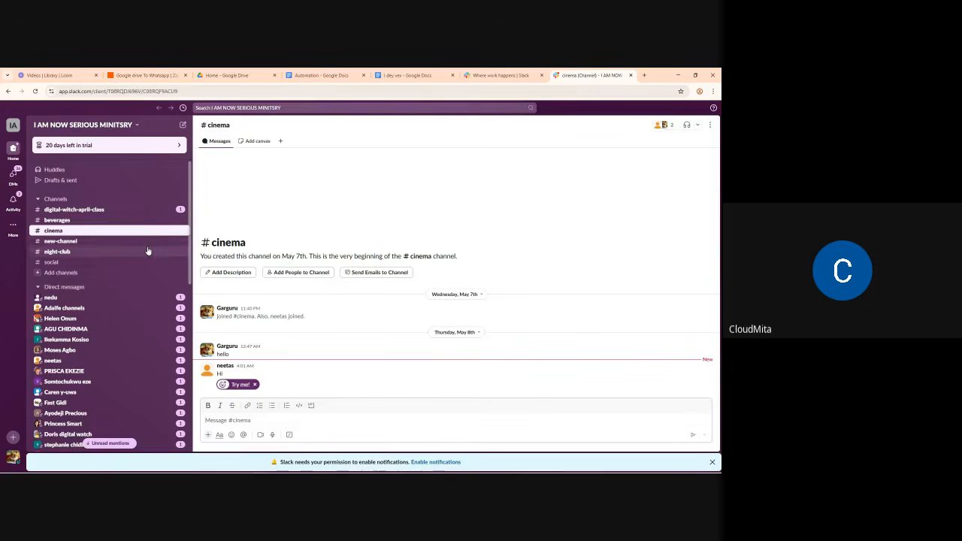
- Open #beverages and highlight Zapier's 'I dey vex from pulse beatz' alert
scroll(148, 251, "down", 5)
scroll(148, 251, "down", 3)
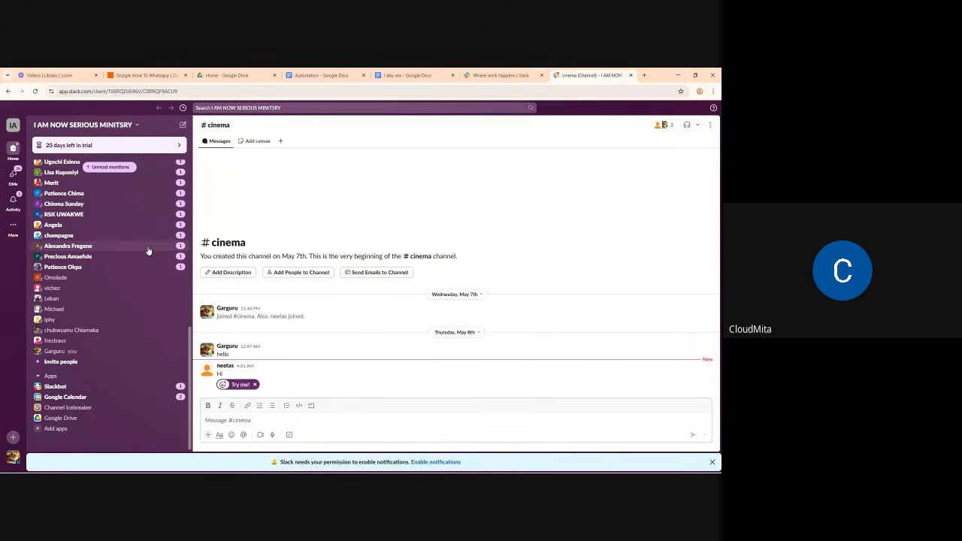
scroll(148, 251, "up", 10)
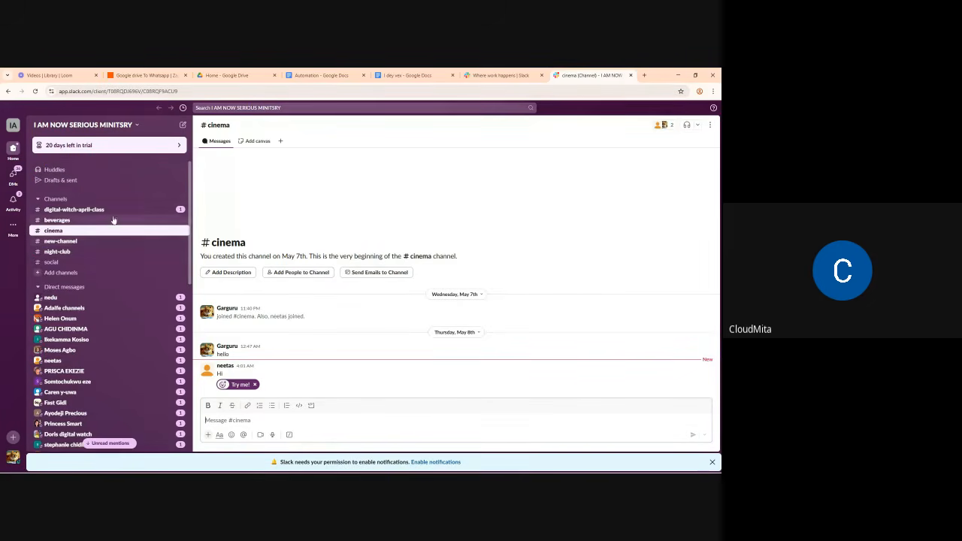
left_click(56, 222)
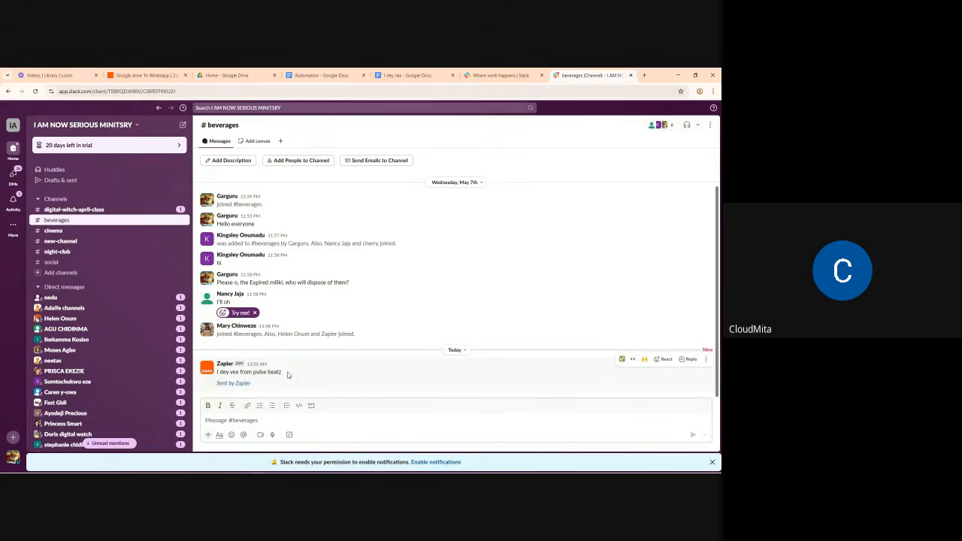
left_click_drag(287, 374, 217, 378)
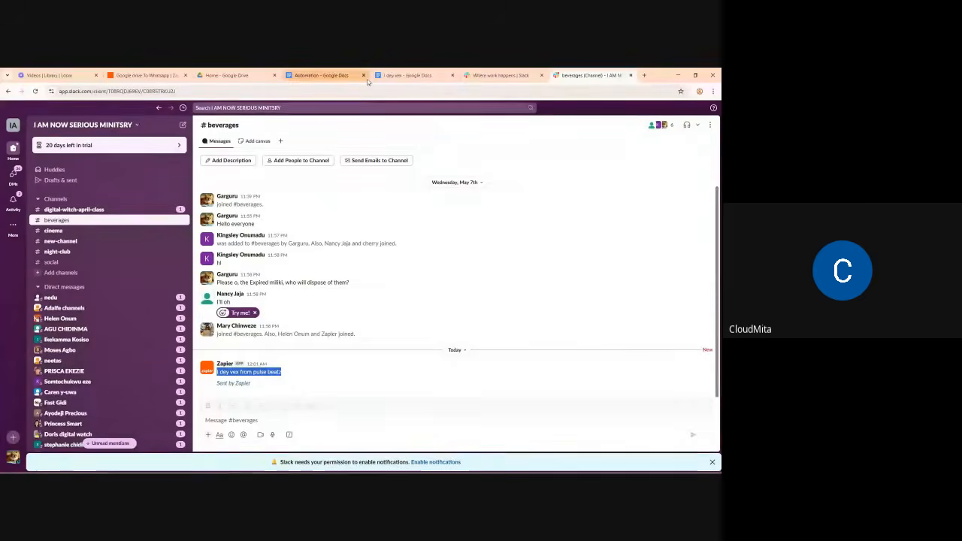
left_click(209, 76)
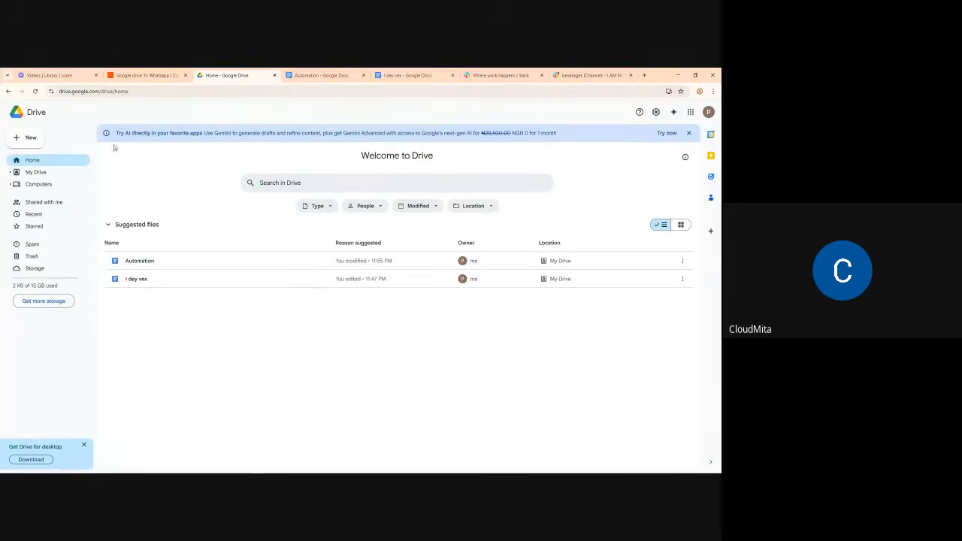
- Start a Drive file upload, create a desktop folder named 'Olanwa Special', then cancel the picker
left_click(28, 137)
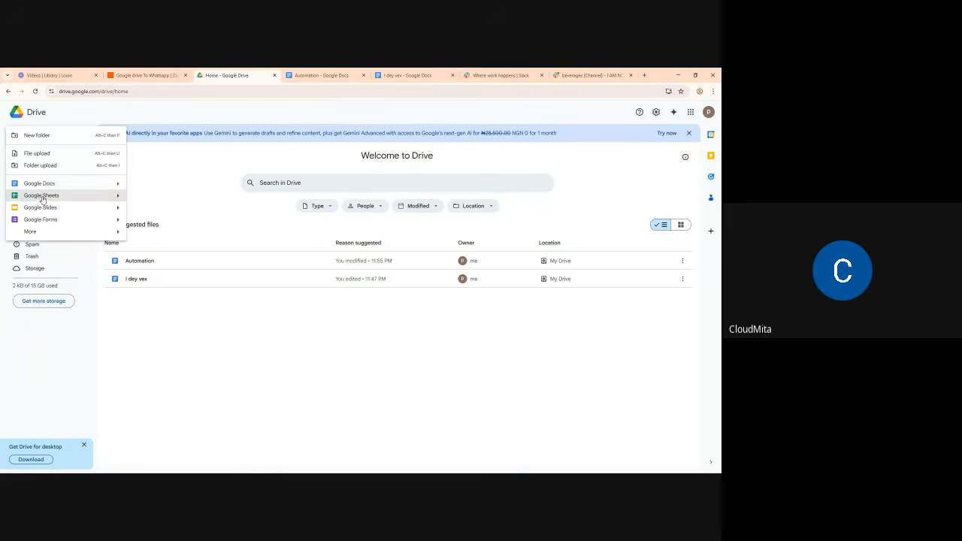
left_click(38, 154)
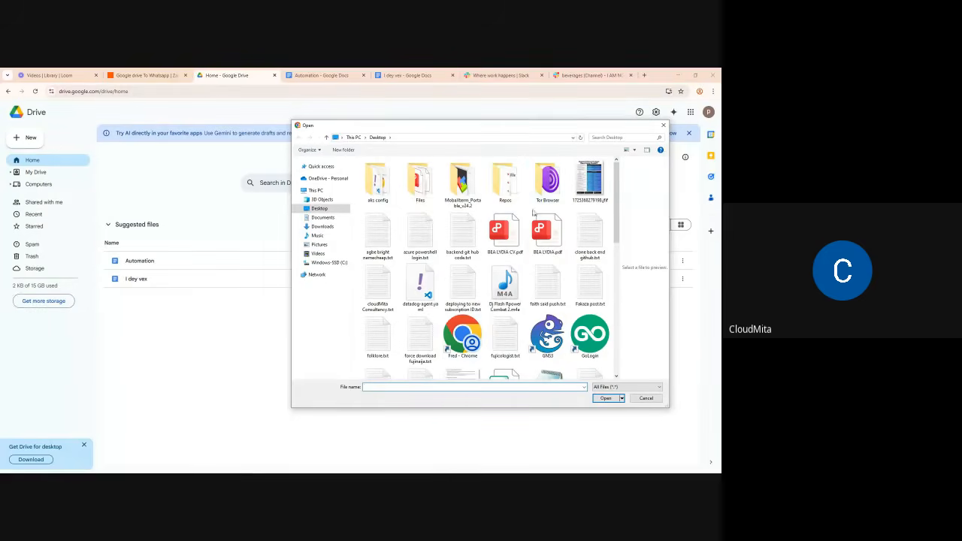
scroll(476, 338, "down", 5)
scroll(511, 301, "up", 5)
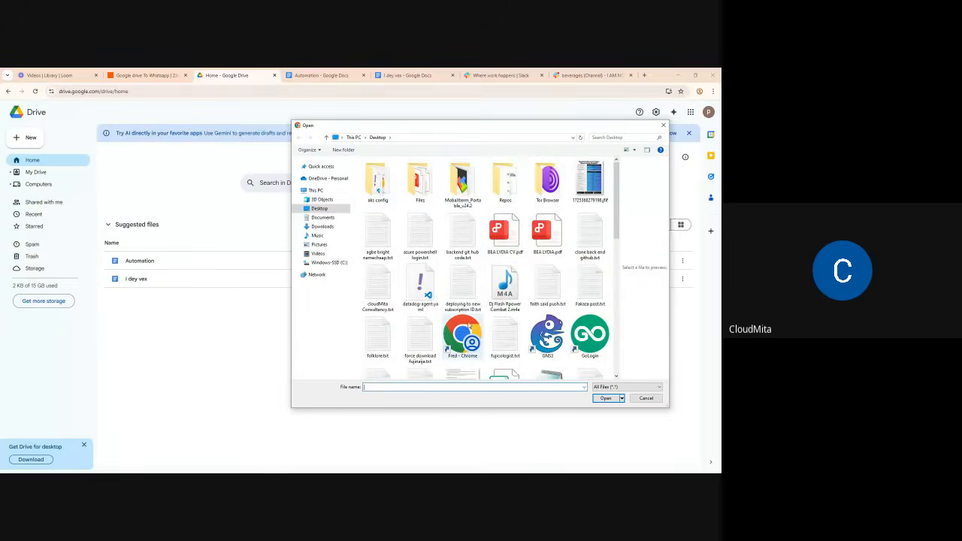
scroll(539, 270, "down", 5)
right_click(559, 345)
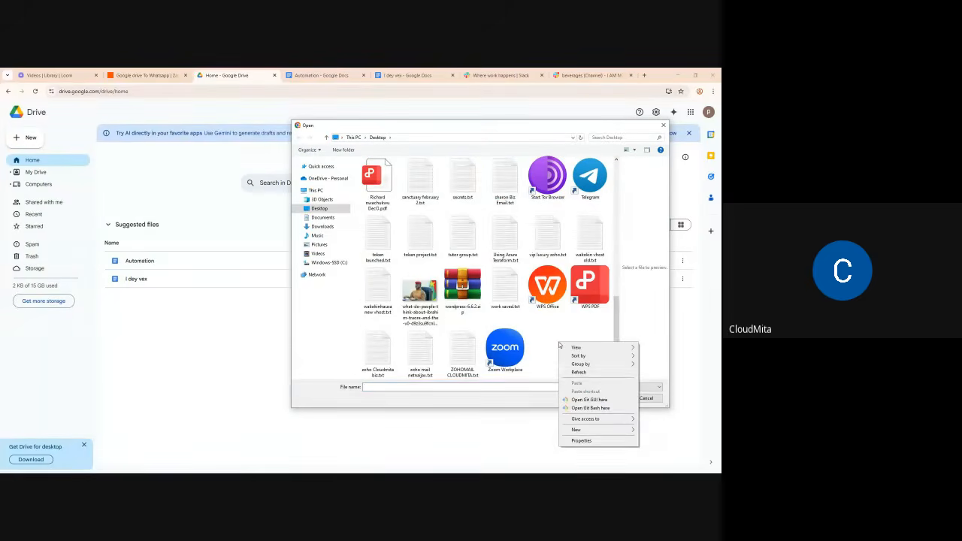
mouse_move(581, 432)
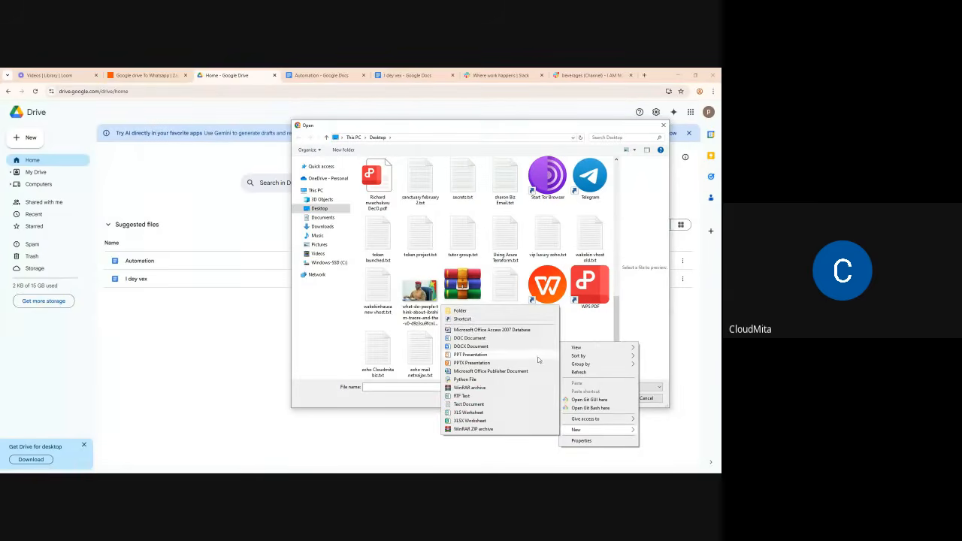
left_click(458, 311)
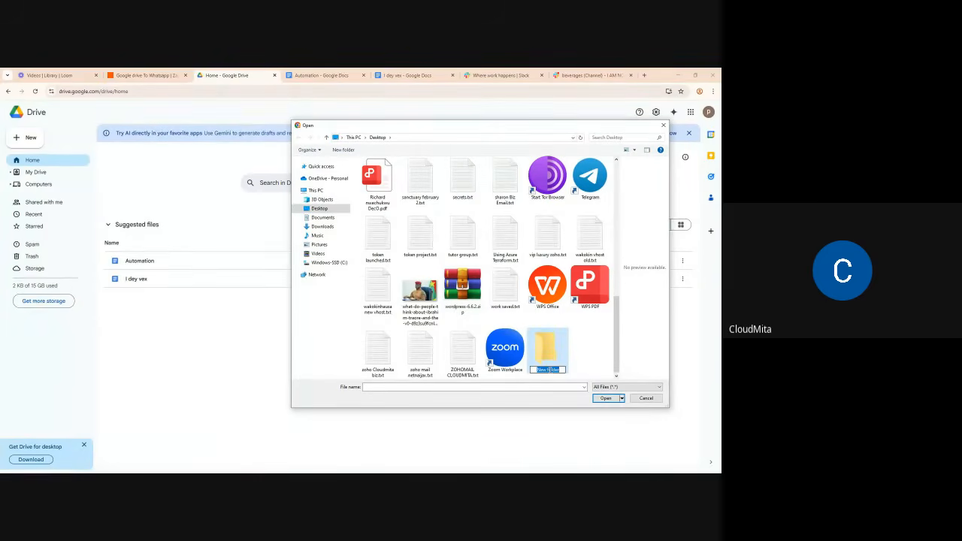
type("Olanwa Special")
key("Return")
left_click(606, 398)
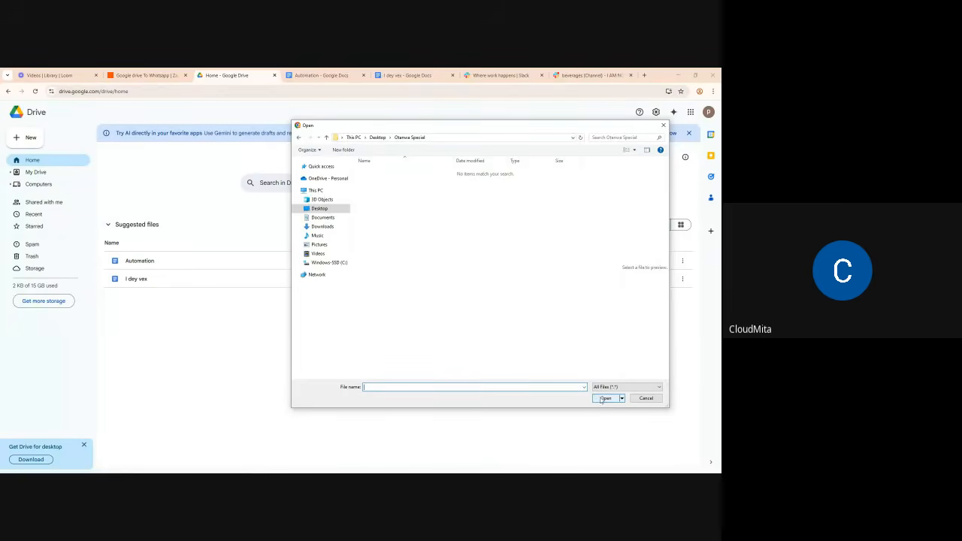
left_click(663, 126)
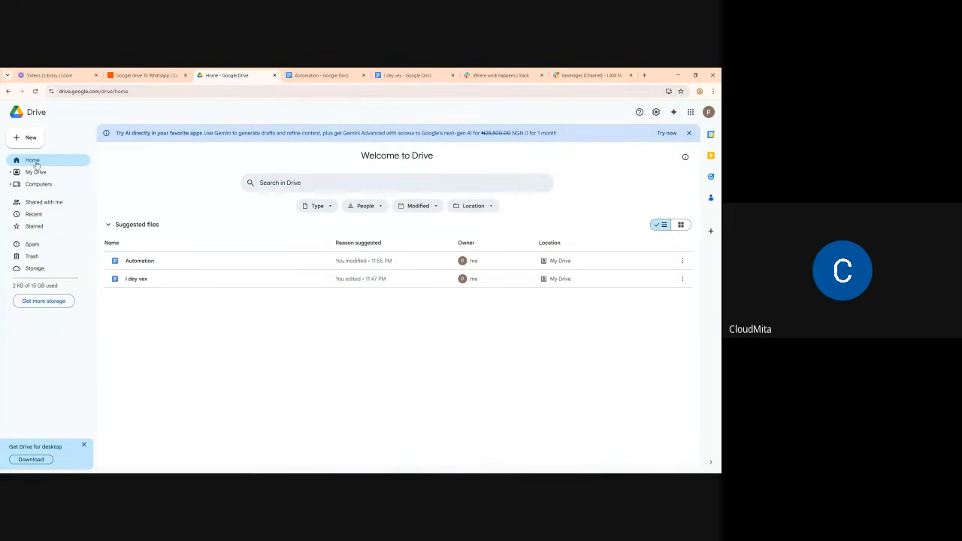
- Upload the empty Otanwa Special folder (0 files), dismiss the desktop-app banner and minimise Drive
left_click(30, 138)
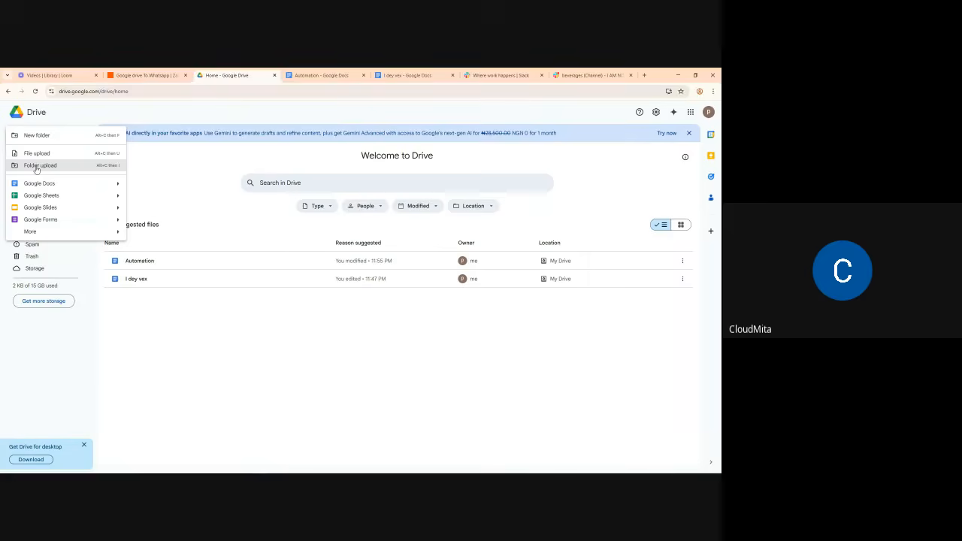
left_click(36, 170)
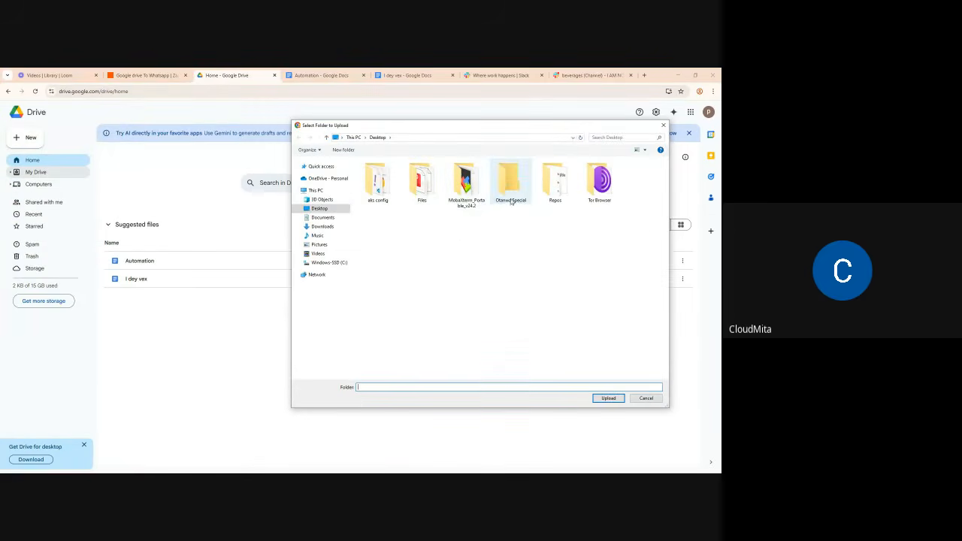
left_click(515, 191)
left_click(608, 398)
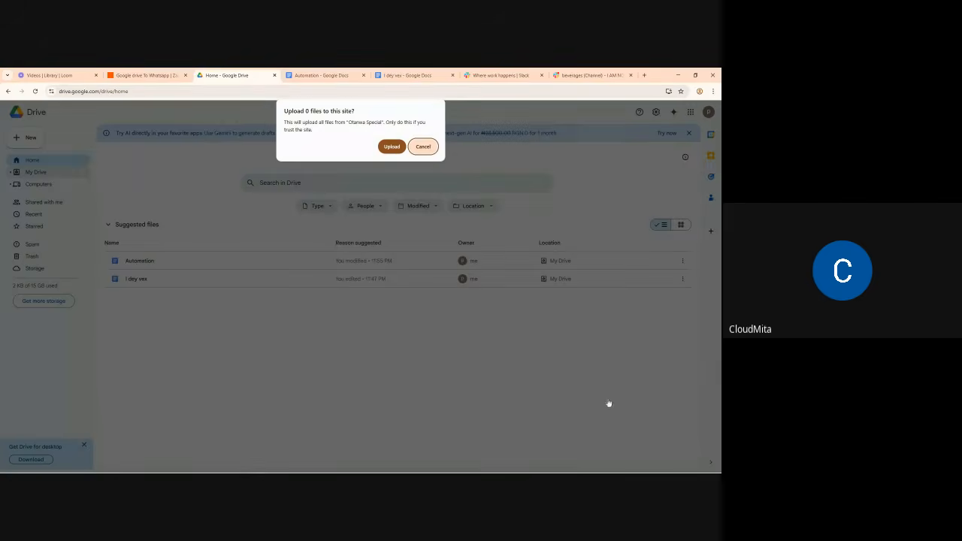
left_click(391, 146)
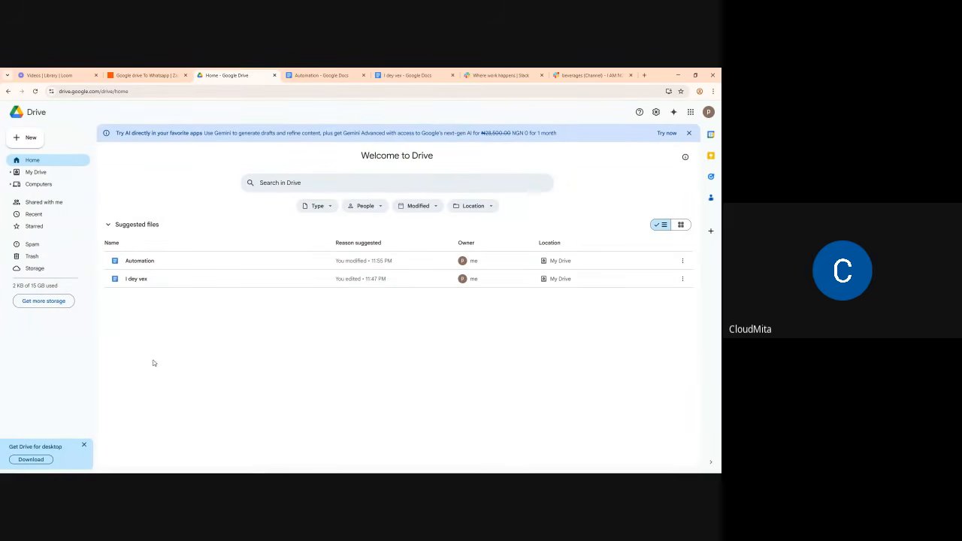
left_click(84, 447)
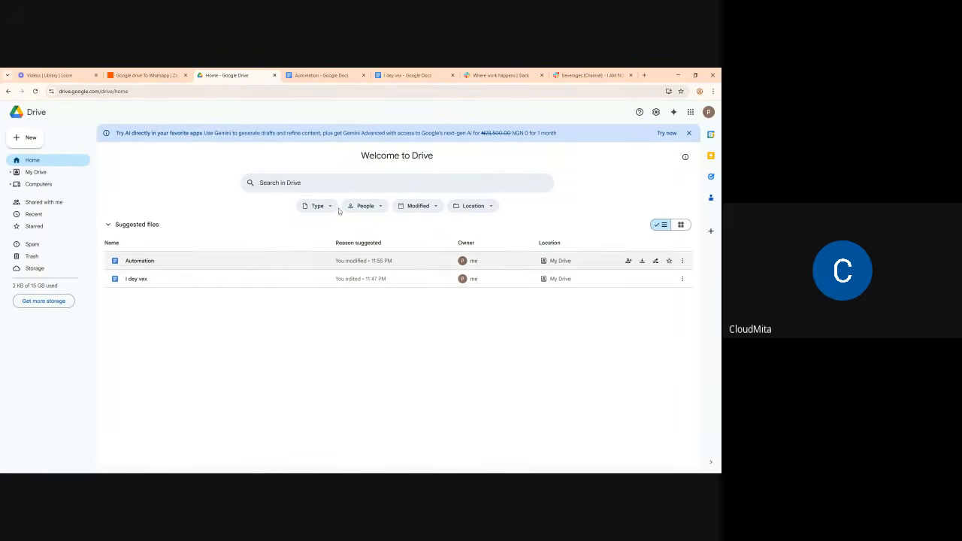
left_click(679, 76)
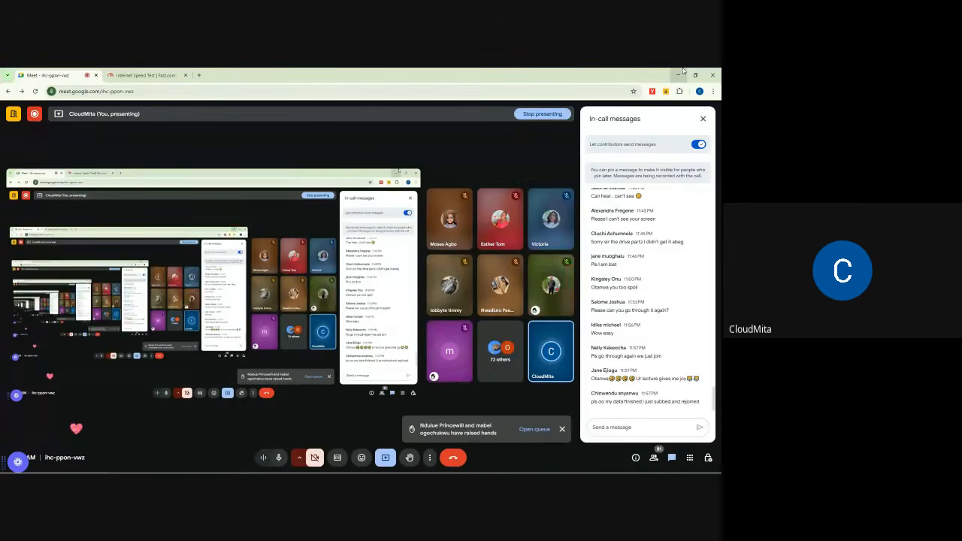
- Open the Otanwa Special desktop folder and move Fakaza post.txt out onto the desktop
left_click(679, 74)
left_click(179, 436)
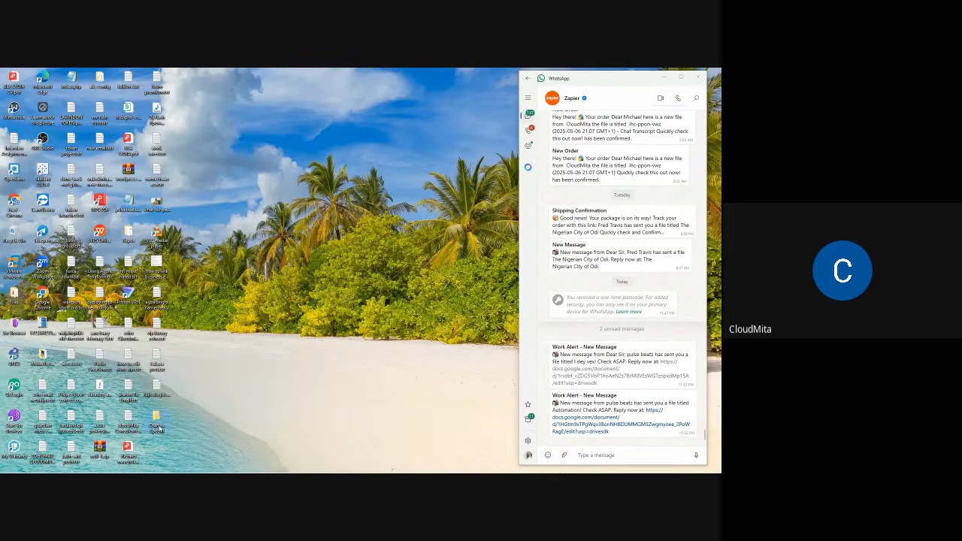
double_click(162, 420)
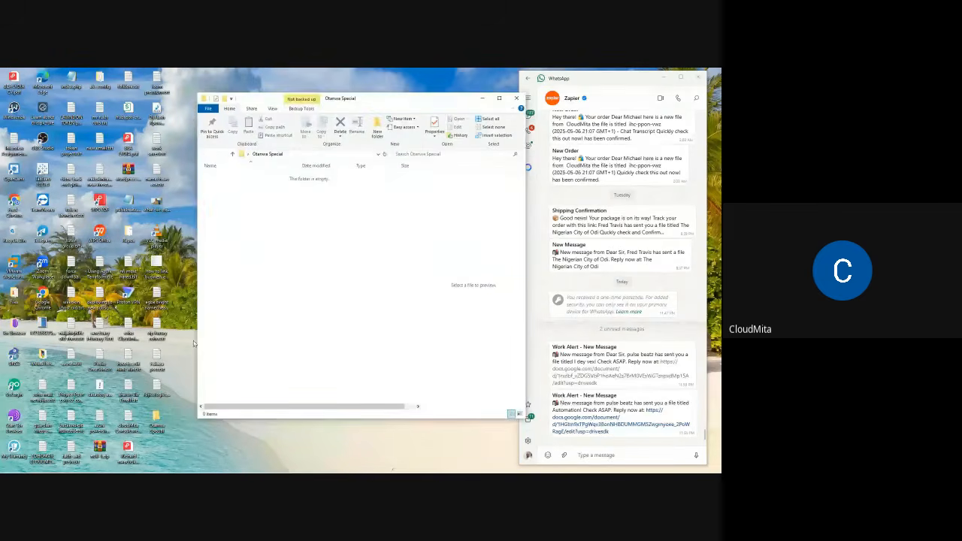
left_click(189, 345)
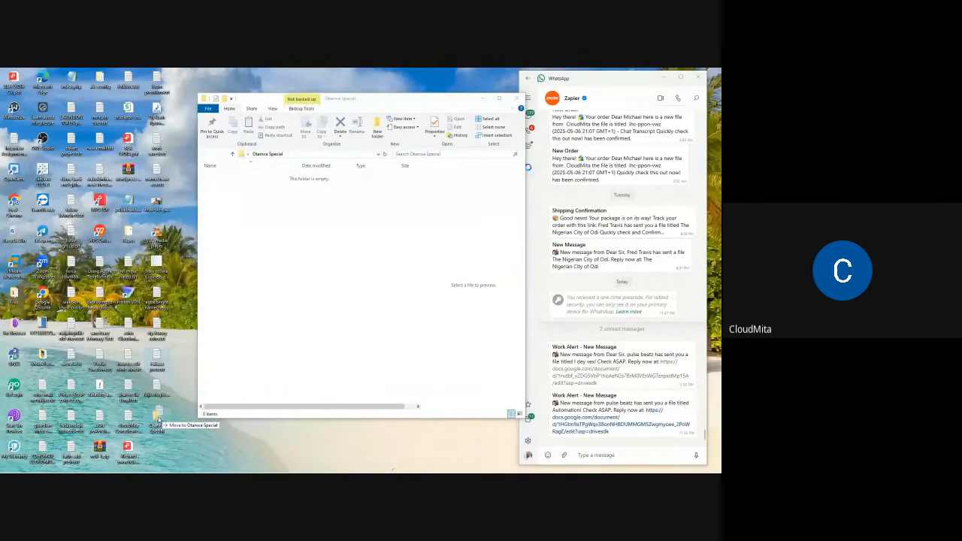
left_click(377, 242)
key("ctrl+v")
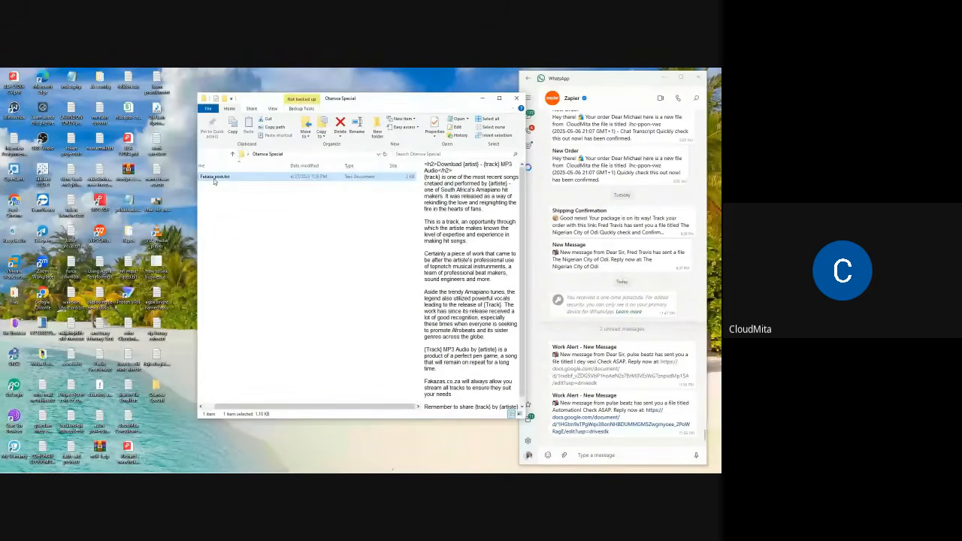
left_click_drag(214, 179, 129, 331)
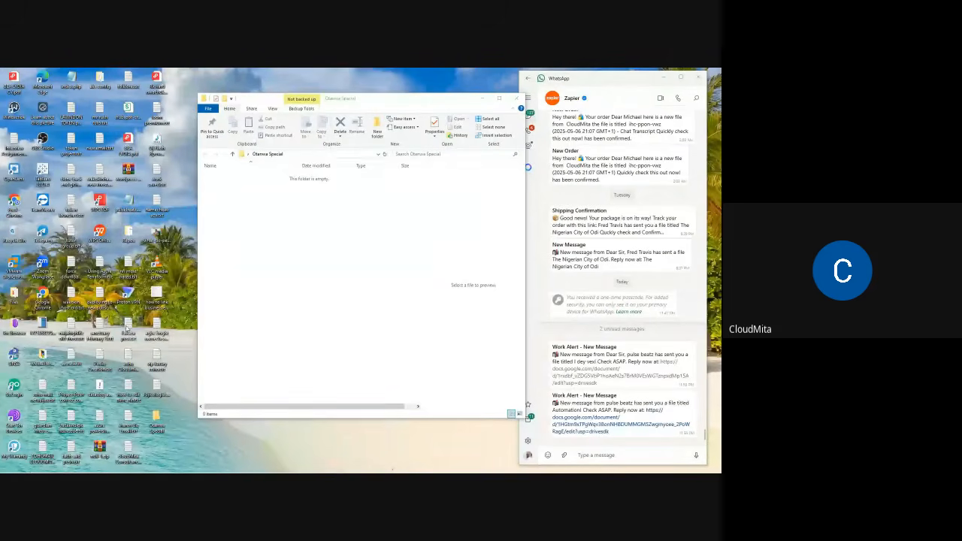
- Copy Fakaza post.txt and wakokin vhost old.txt into the Otanwa Special folder
right_click(126, 329)
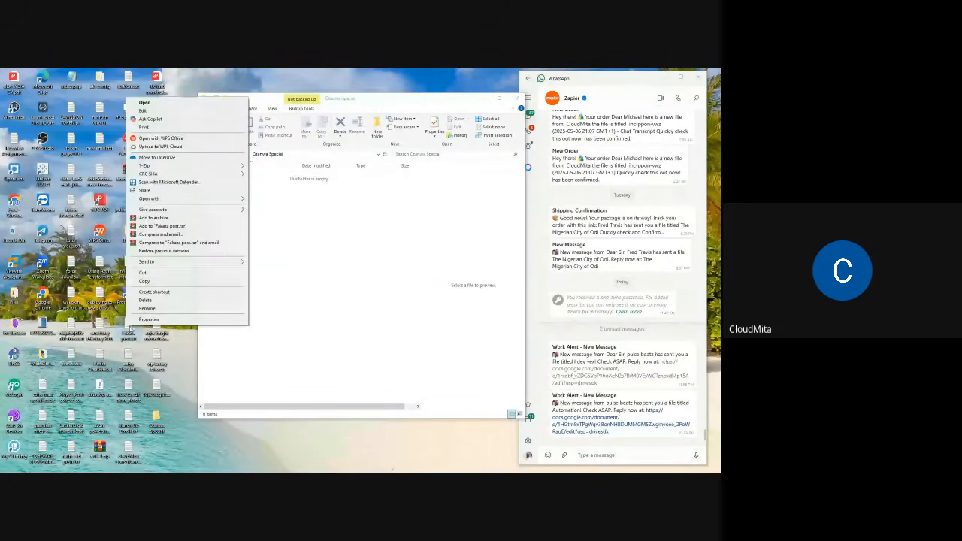
left_click(151, 282)
right_click(242, 221)
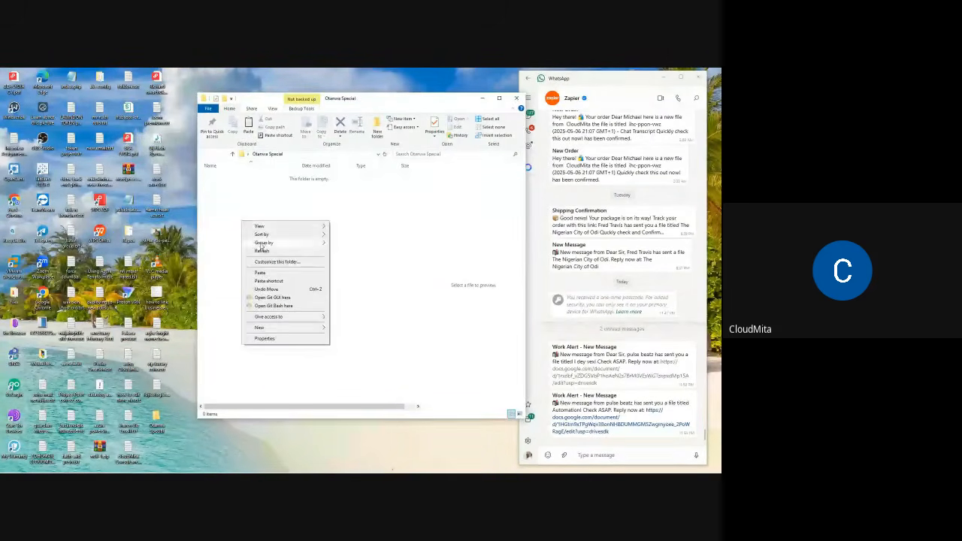
left_click(260, 272)
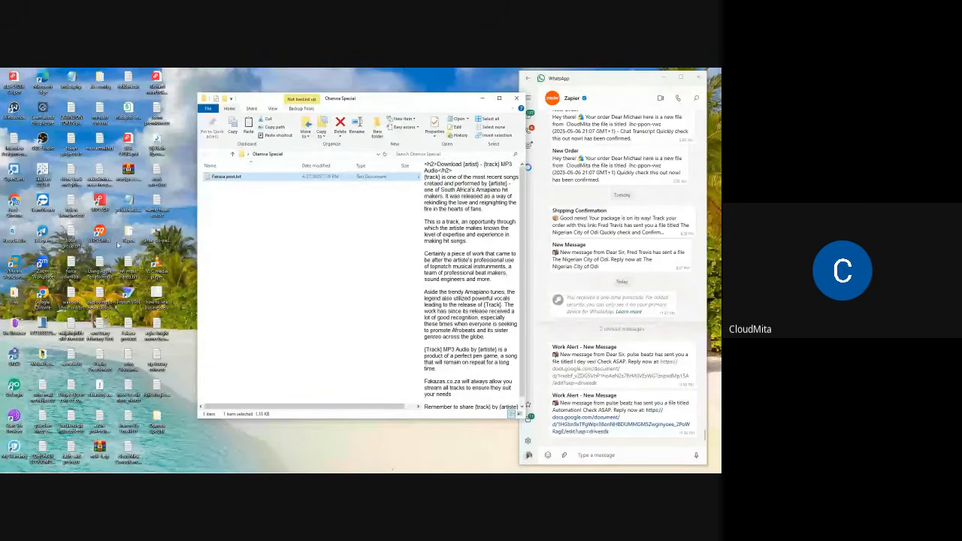
right_click(73, 295)
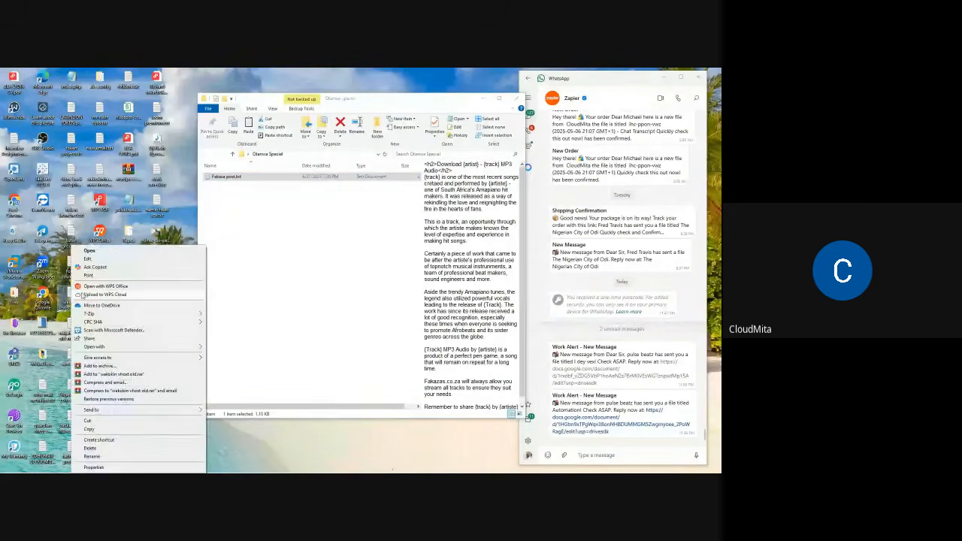
left_click(93, 429)
right_click(239, 233)
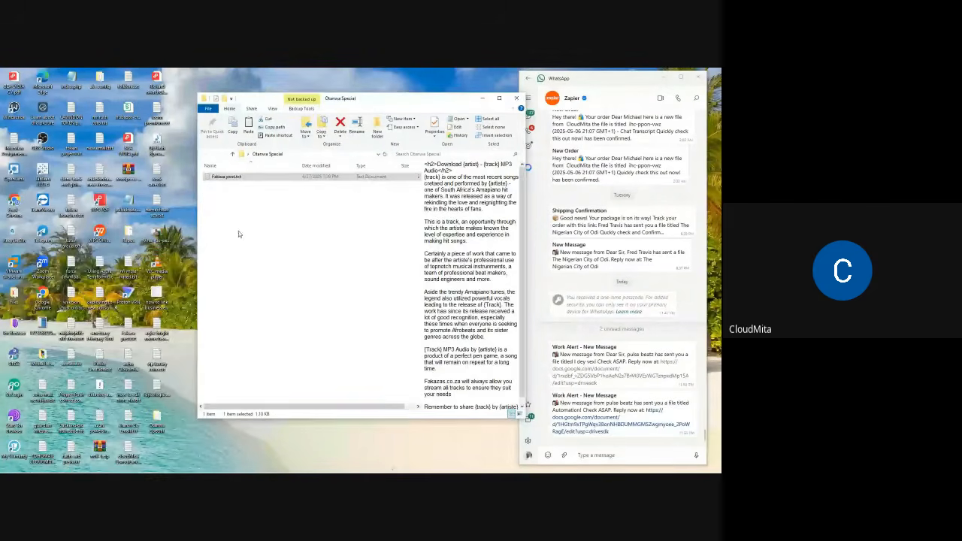
right_click(238, 234)
left_click(260, 274)
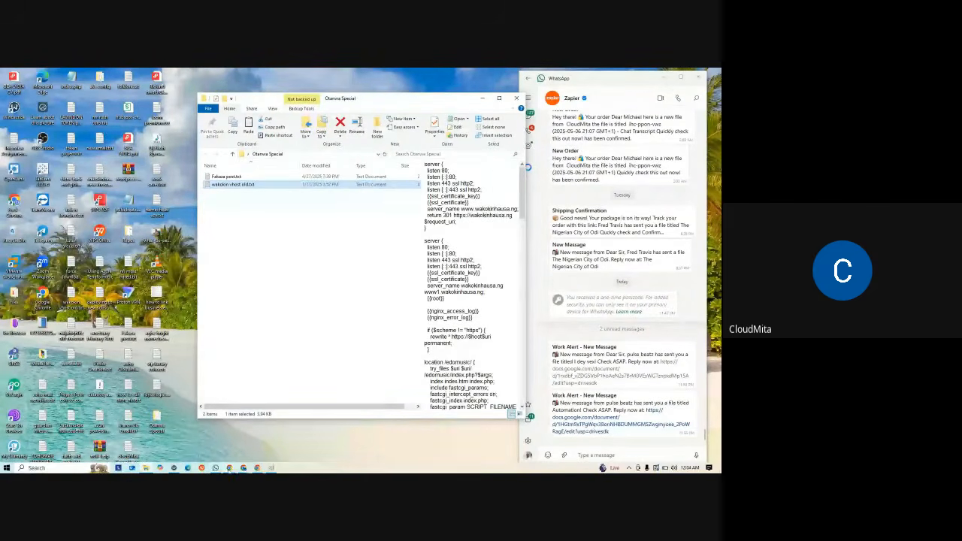
left_click(257, 467)
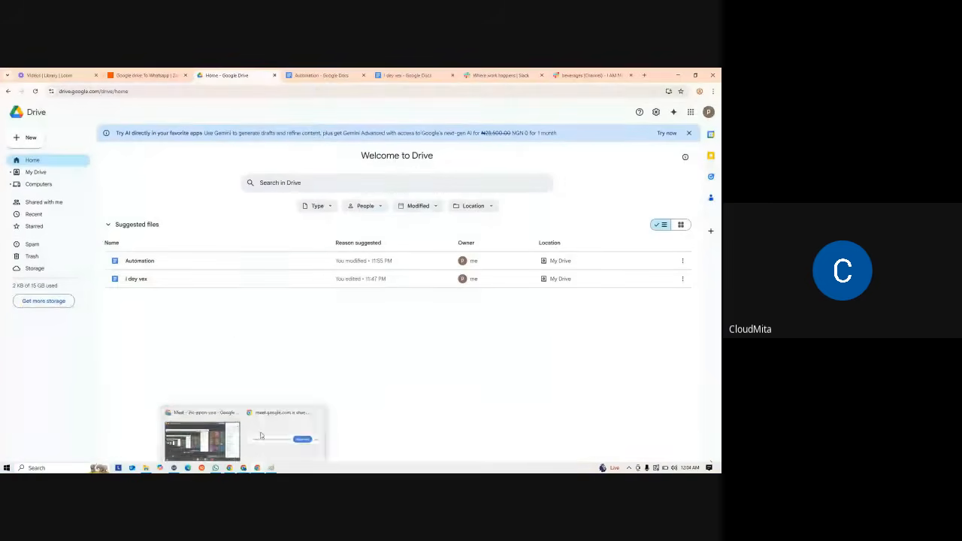
- Upload the Otanwa Special folder from the Desktop, confirming its 2 files
left_click(28, 138)
left_click(40, 165)
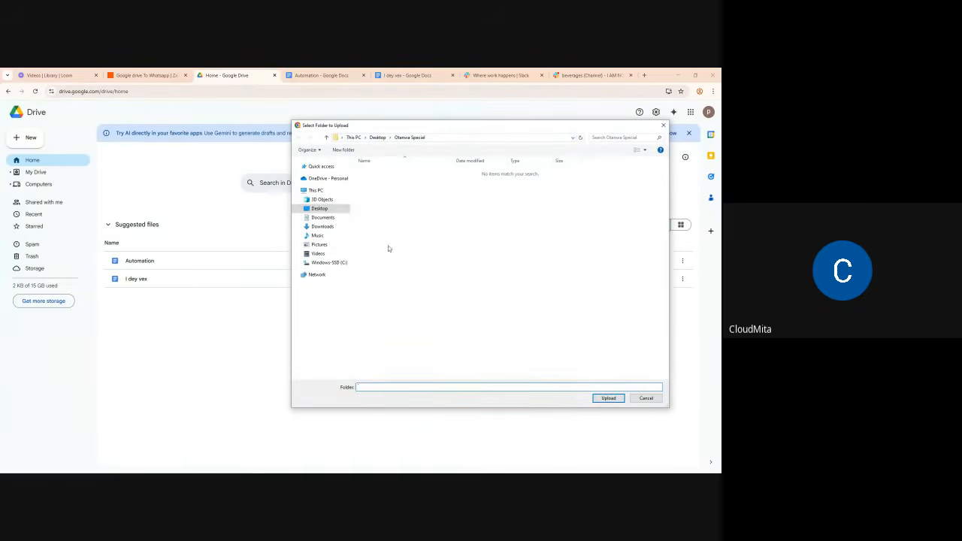
left_click(320, 209)
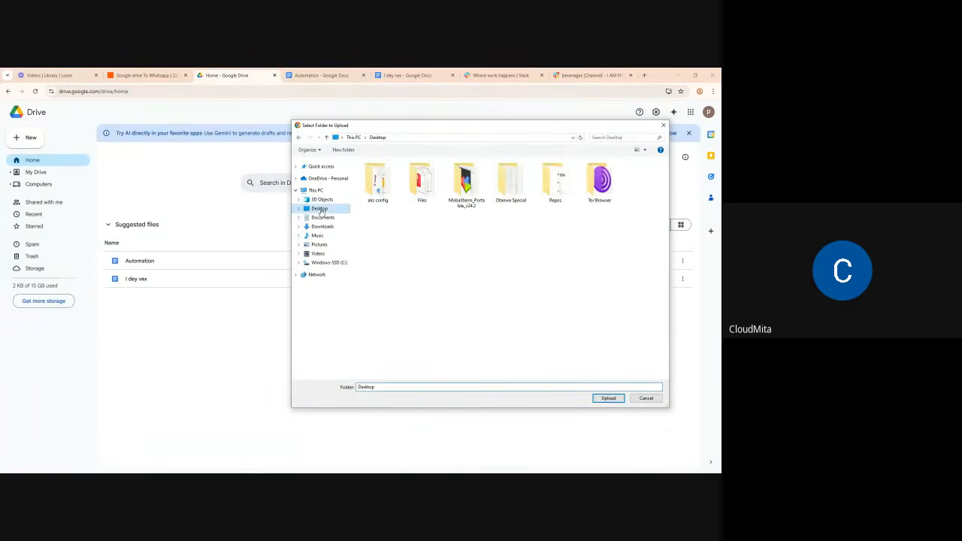
left_click(511, 184)
left_click(607, 398)
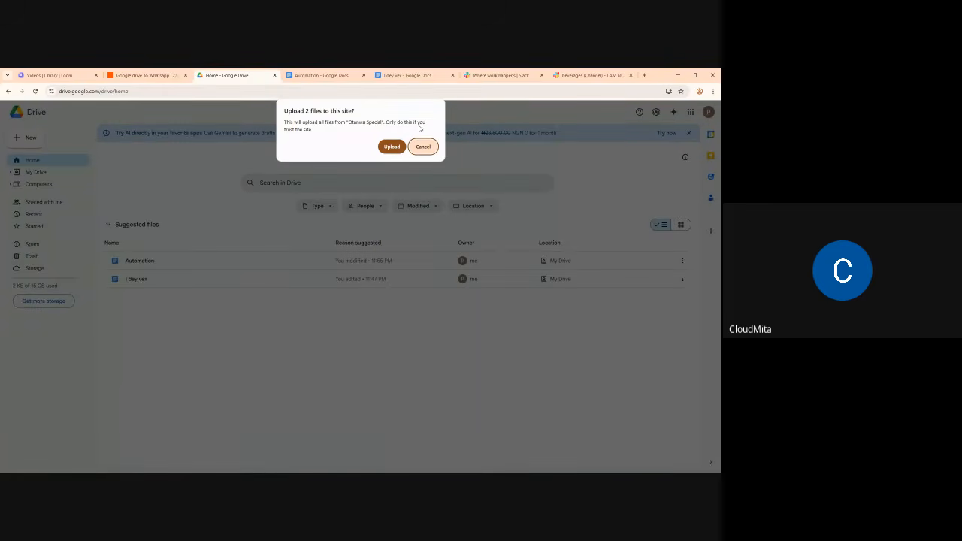
left_click(391, 147)
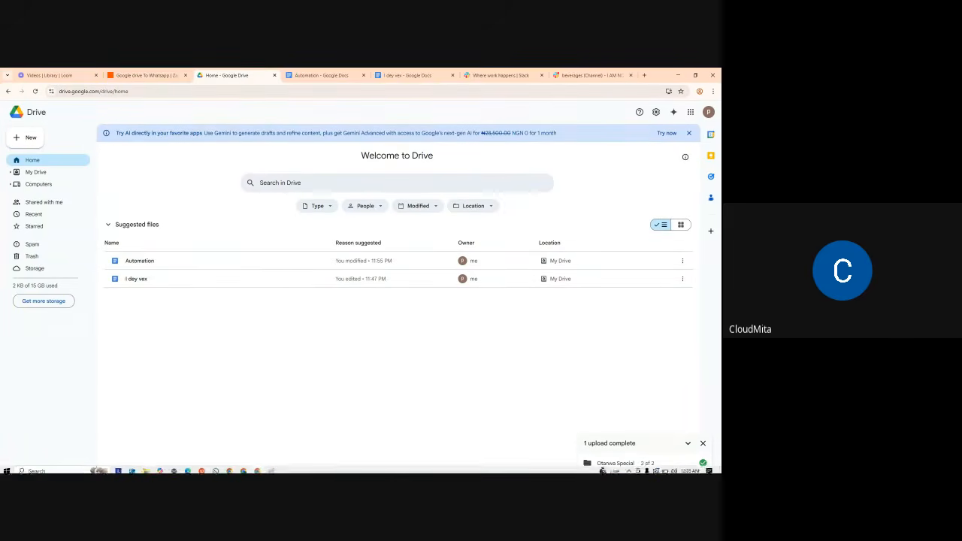
- Check WhatsApp for alerts, reload Drive to show Otanwa Special's two files, then recheck WhatsApp
left_click(215, 467)
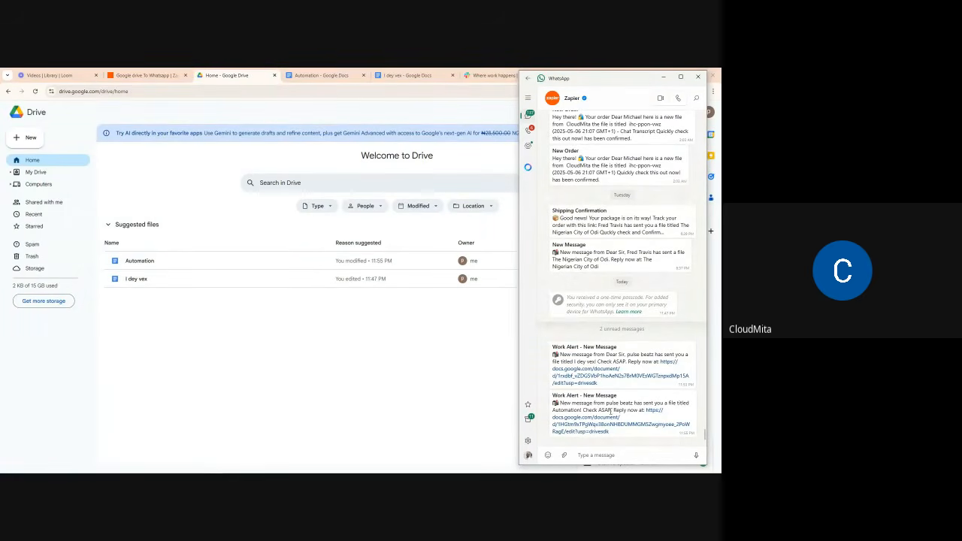
left_click(362, 368)
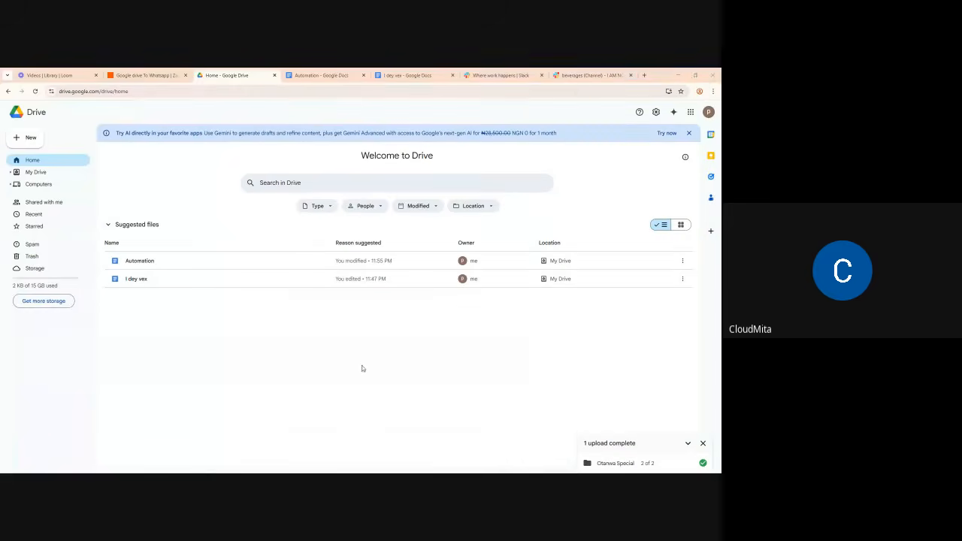
left_click(35, 92)
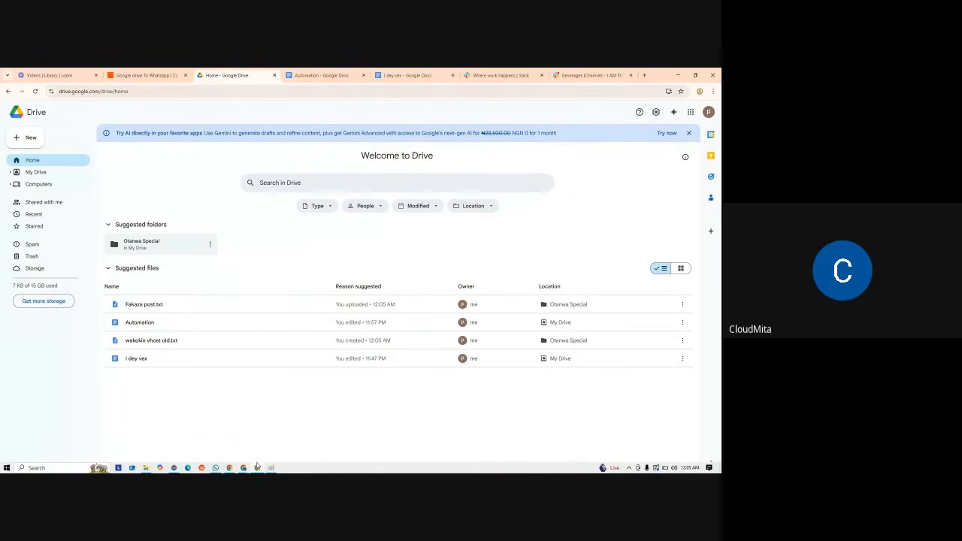
left_click(215, 468)
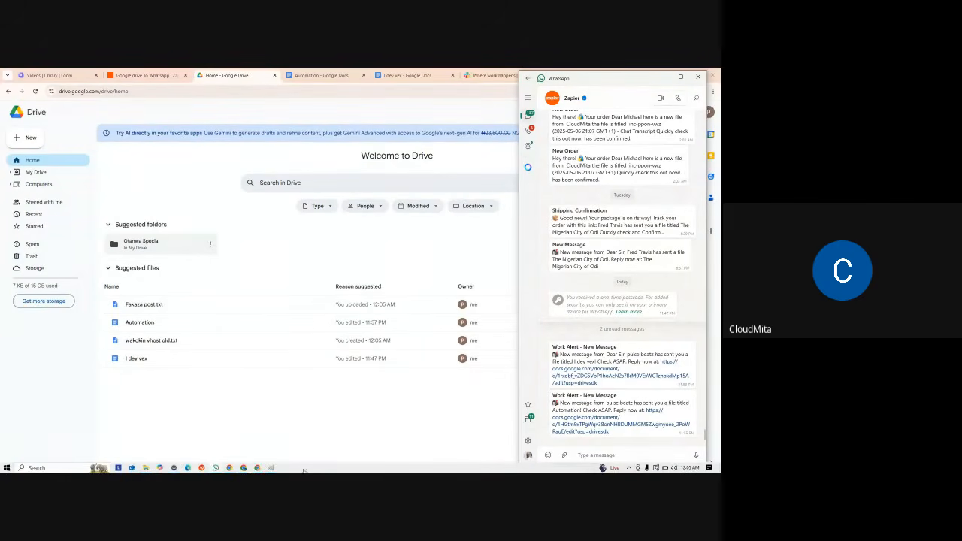
mouse_move(256, 467)
left_click(278, 419)
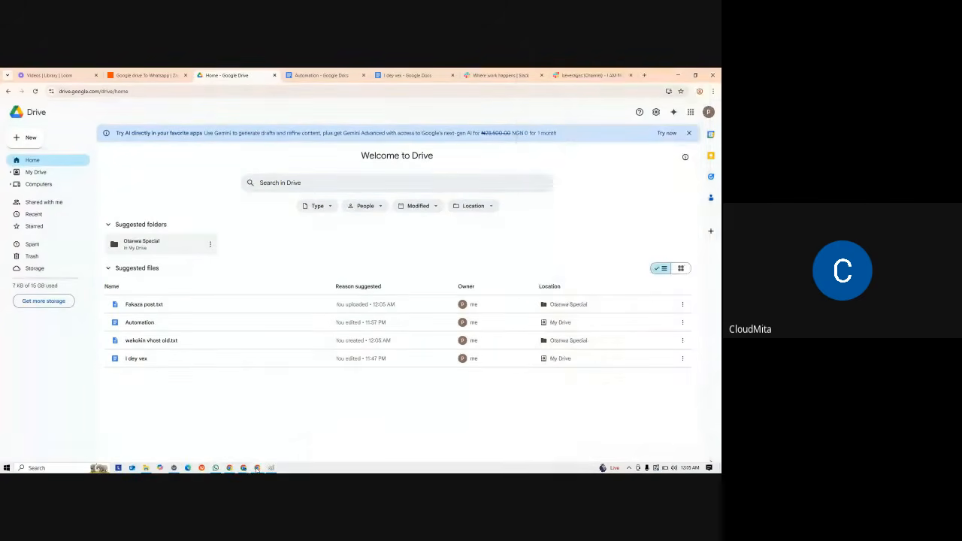
left_click(590, 75)
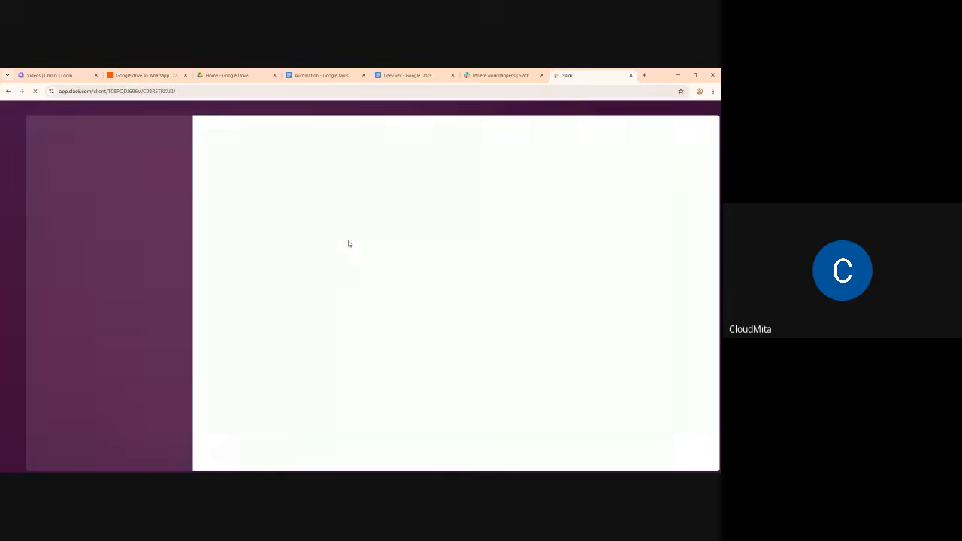
- Run the Google drive To Whatsapp Zap manually (no new files found), then view the I dey vex doc
left_click(410, 75)
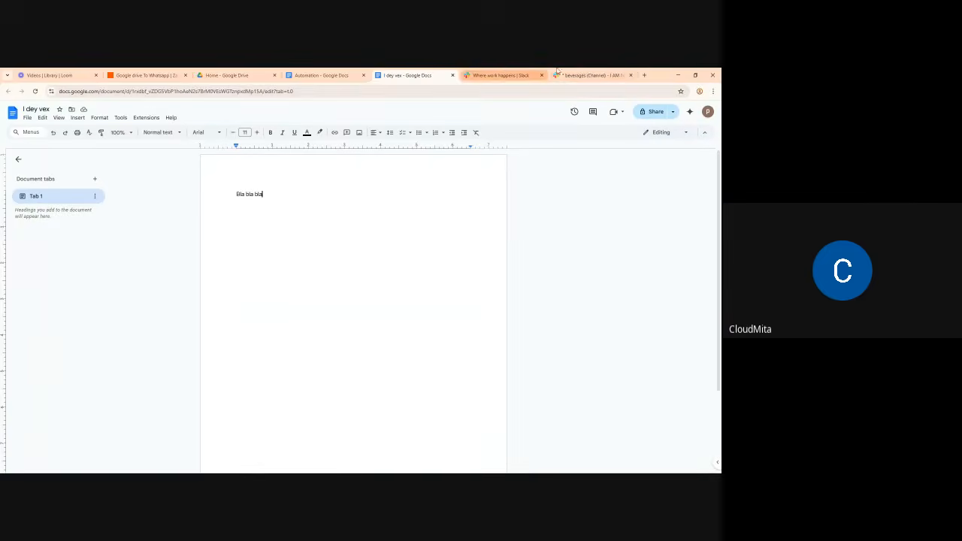
left_click(560, 77)
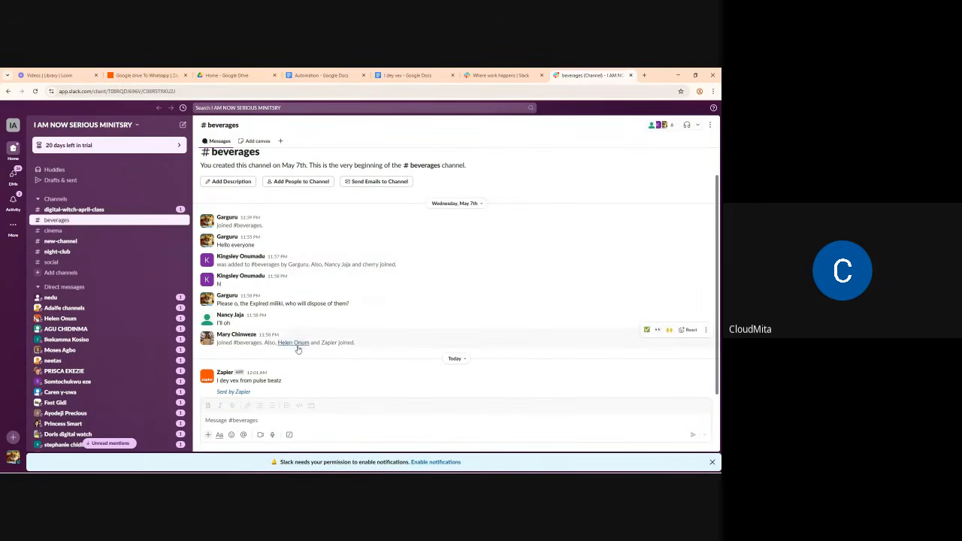
mouse_move(298, 343)
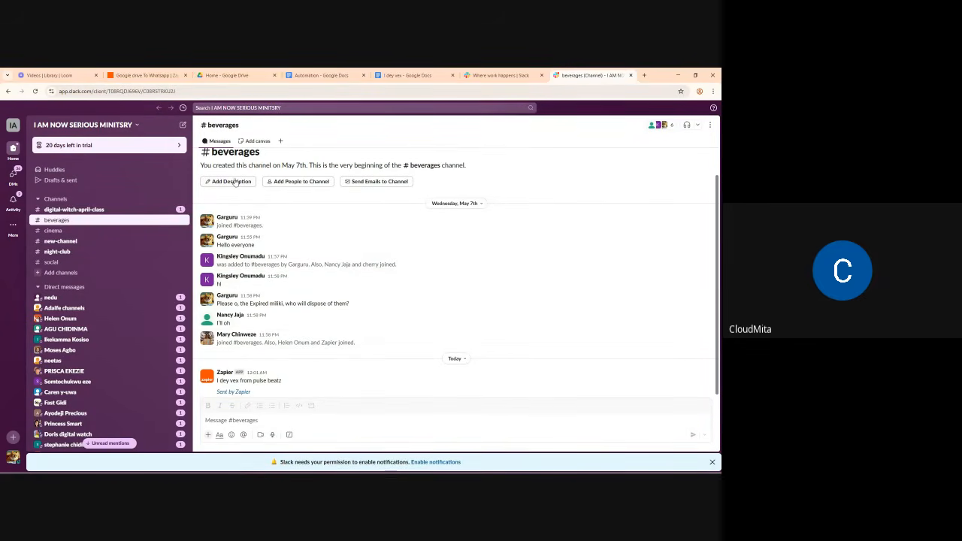
left_click(160, 73)
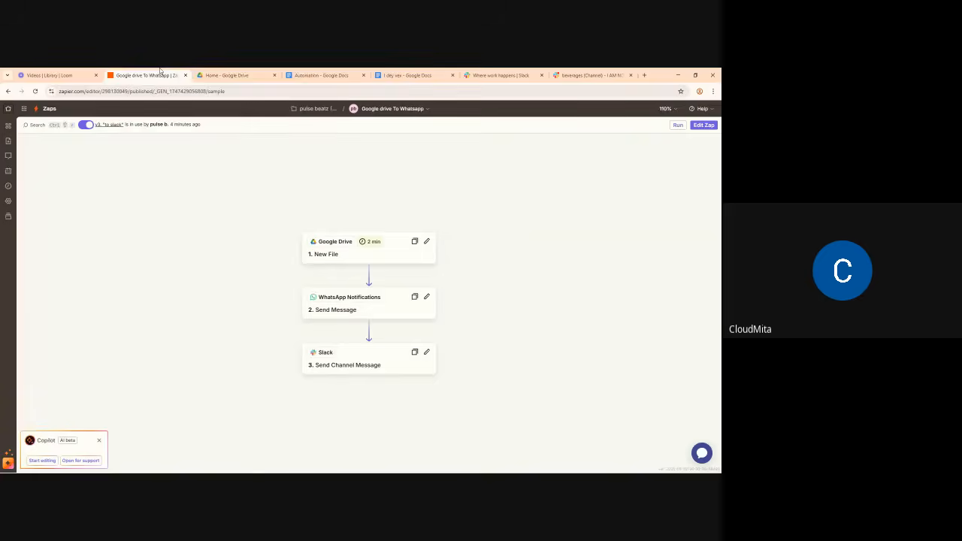
left_click(678, 125)
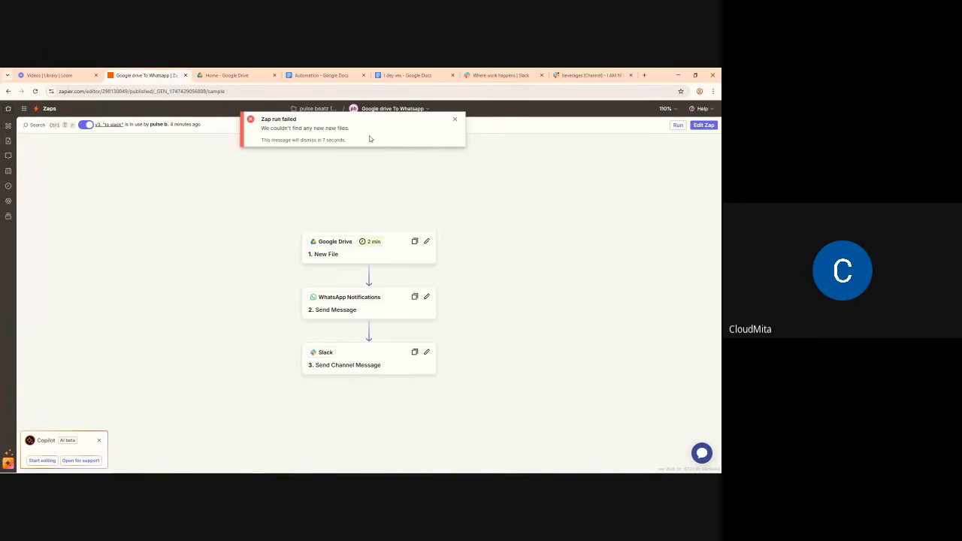
left_click(580, 74)
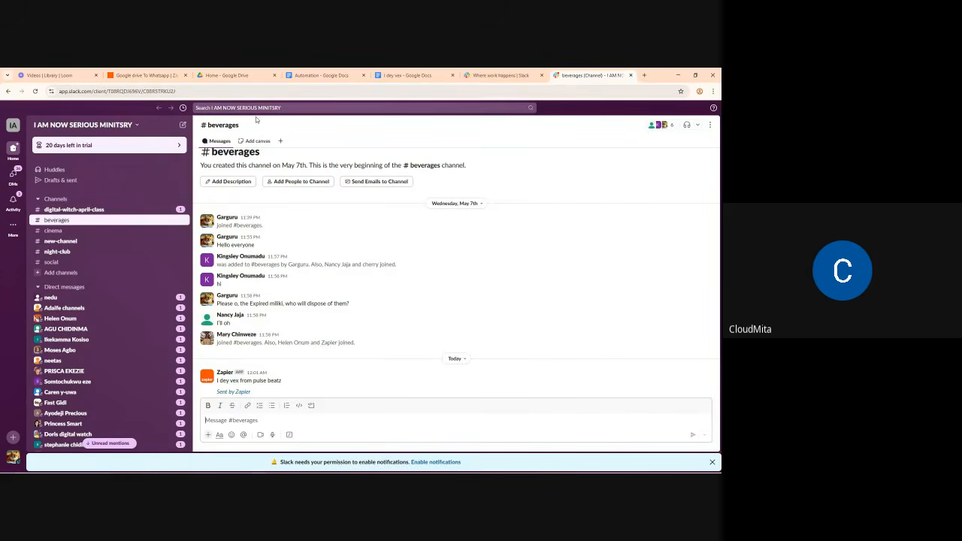
left_click(492, 72)
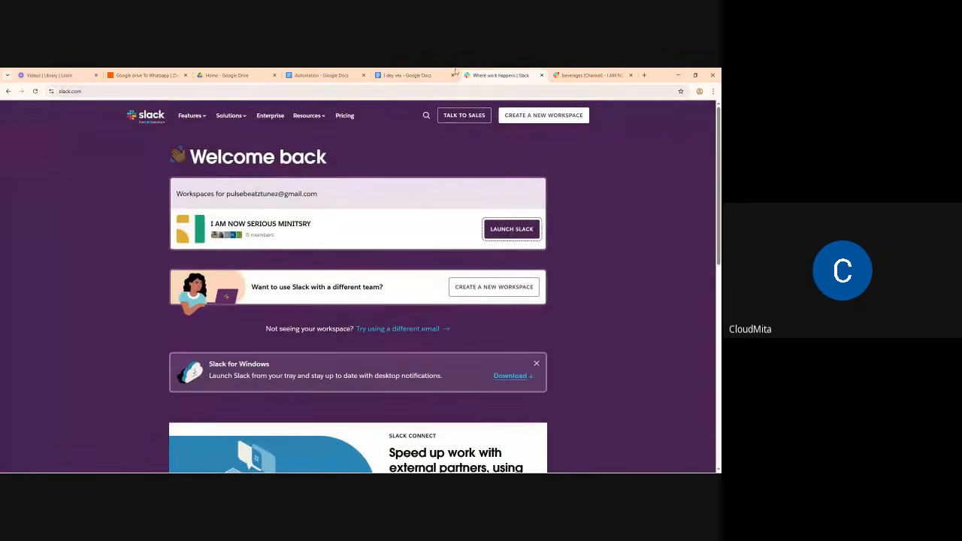
left_click(409, 74)
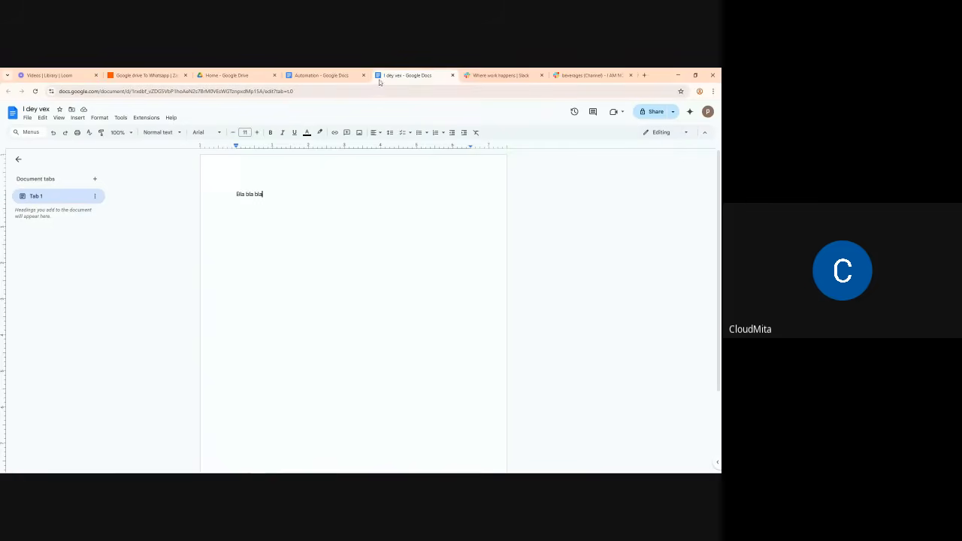
- Create a new Google Doc titled 'Kaikai Vitamin' with filler text 'kshfvliudadfbugkgblueakgh'
left_click(248, 75)
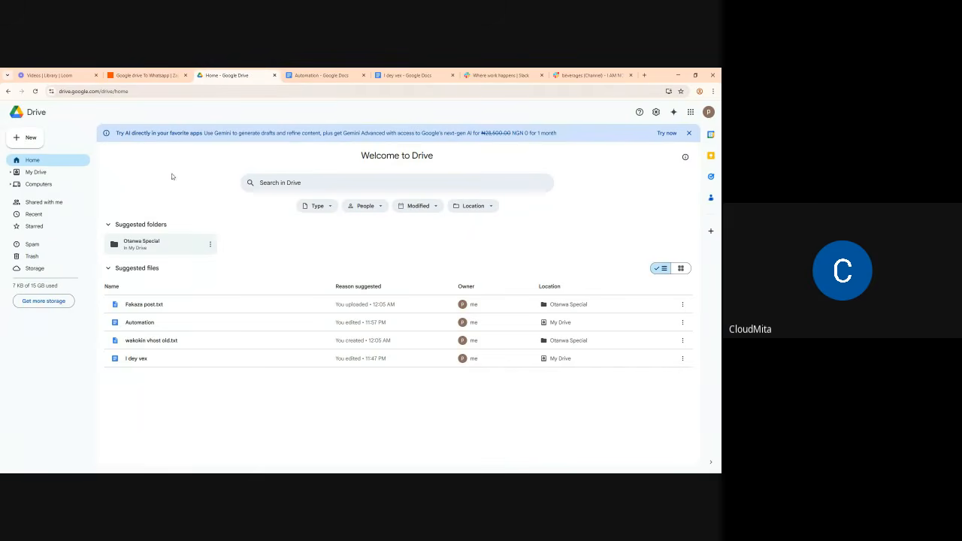
left_click(34, 144)
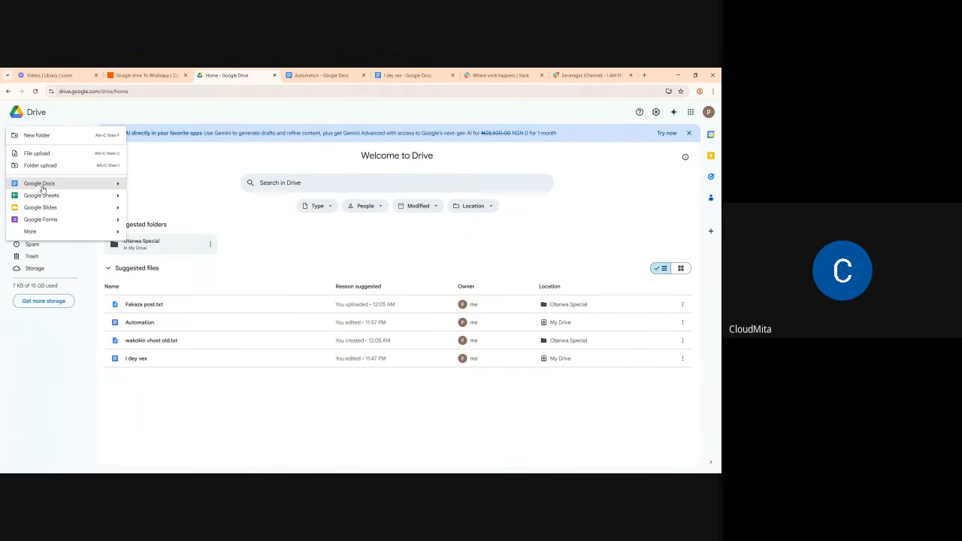
left_click(41, 184)
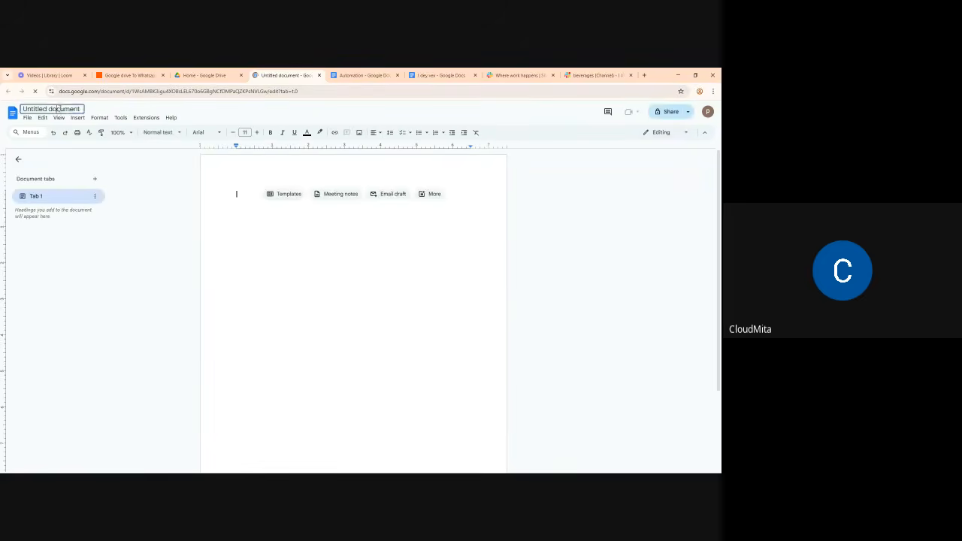
left_click(53, 110)
type("Kaik")
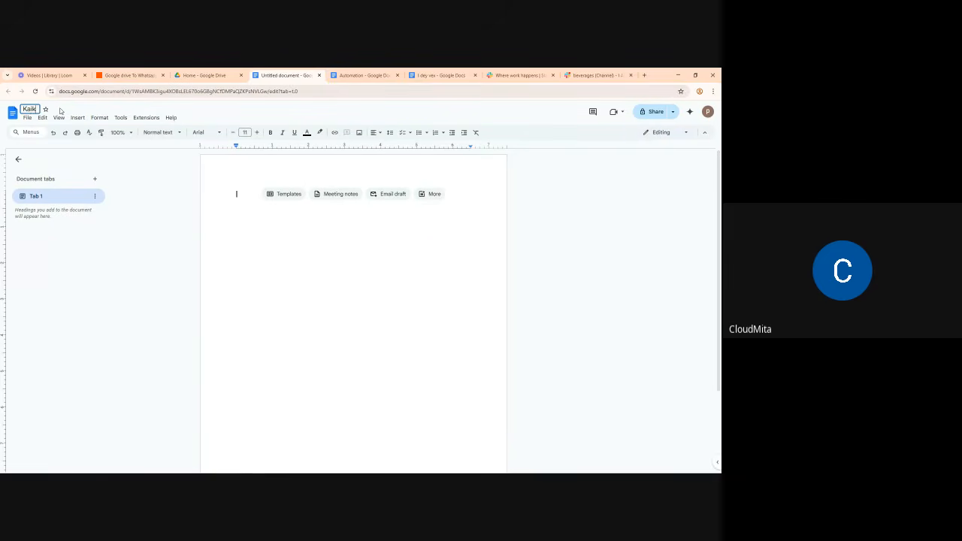
type("ai Vitamin")
left_click(235, 197)
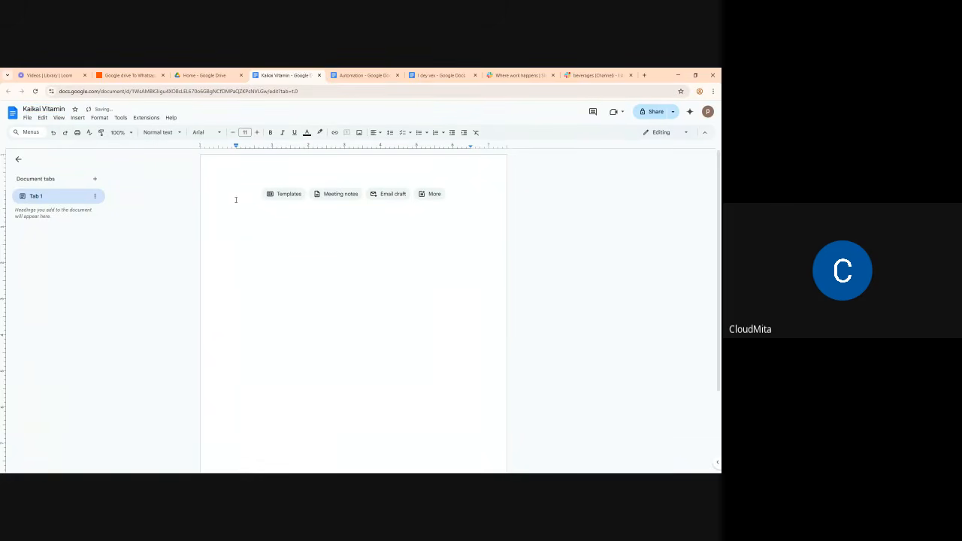
type("kshfvliudadfbugkgblueakghaeehjhwBFJHmbhdqdj,gvedj")
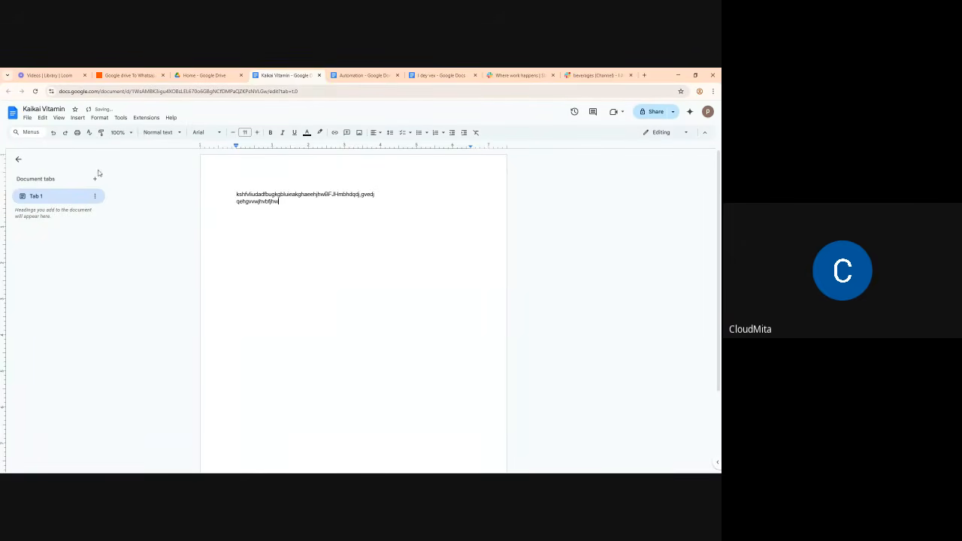
left_click(200, 75)
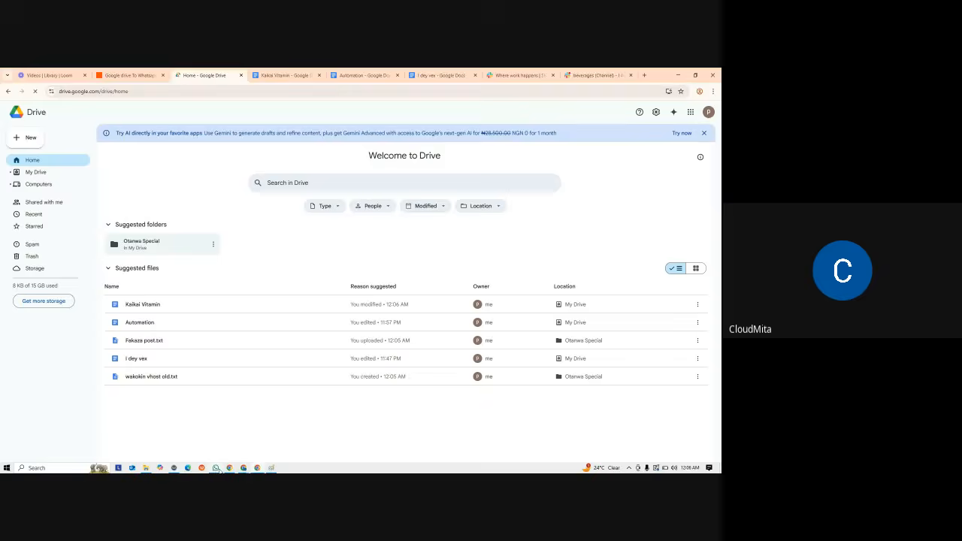
- Check the WhatsApp chat for Zapier alerts, then return to the Drive page
left_click(215, 468)
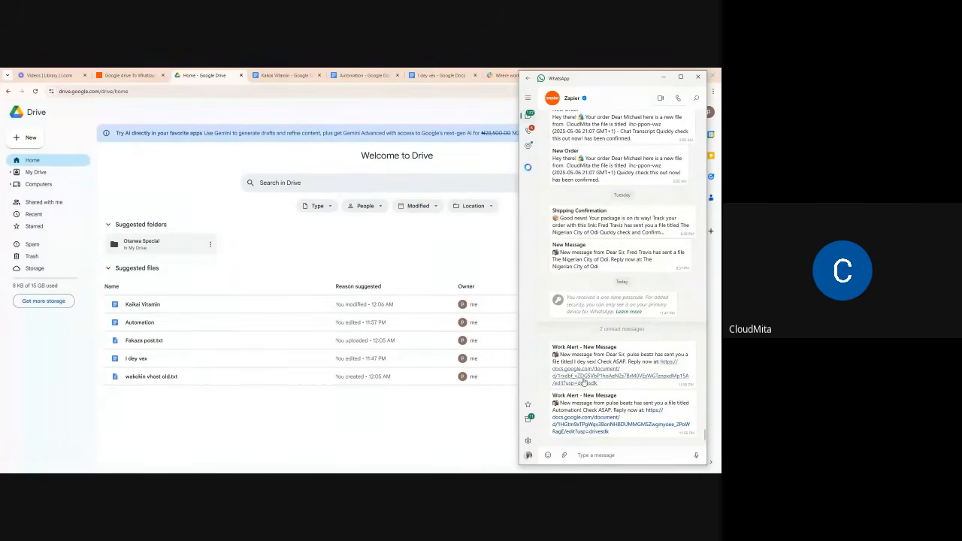
left_click(370, 260)
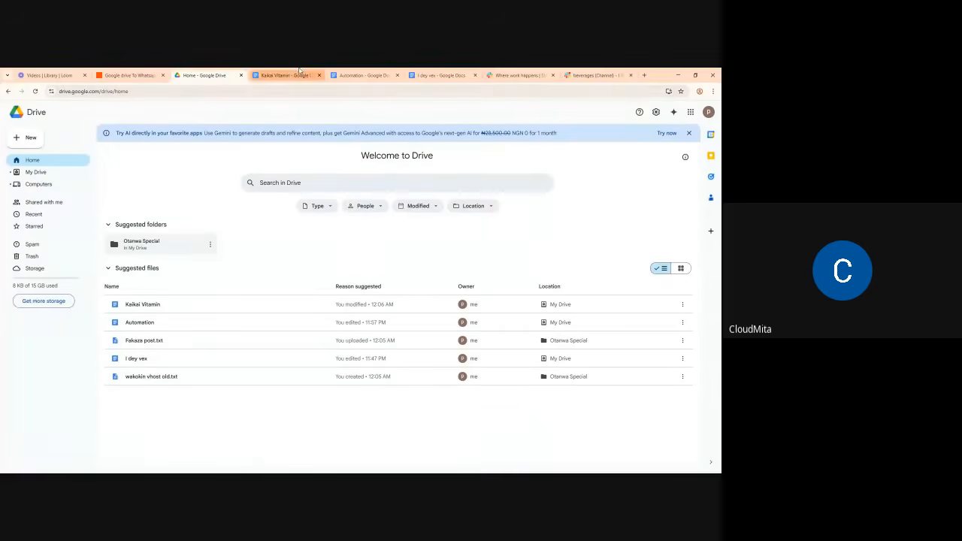
- Run the Google drive To Whatsapp Zap and check WhatsApp for the Kaikai Vitamin Work Alert
left_click(152, 71)
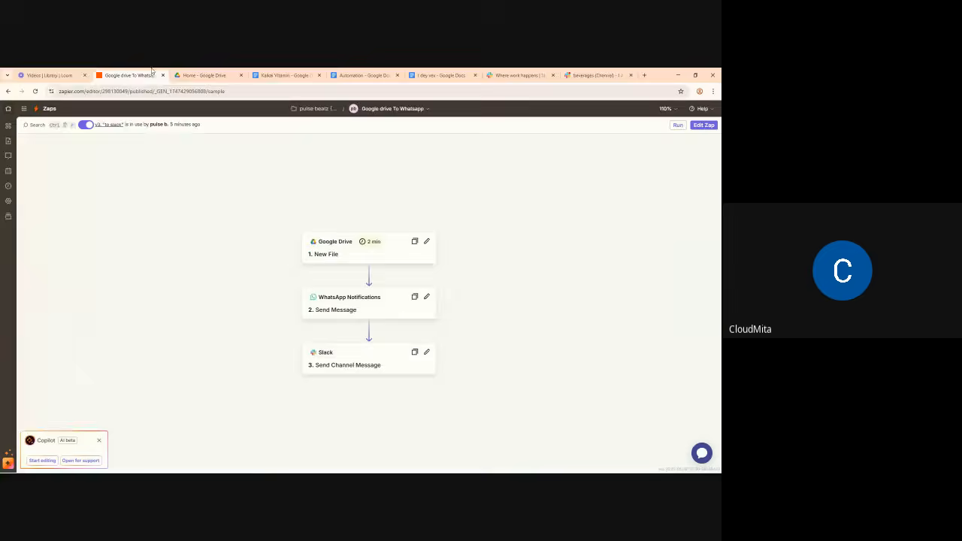
left_click(680, 127)
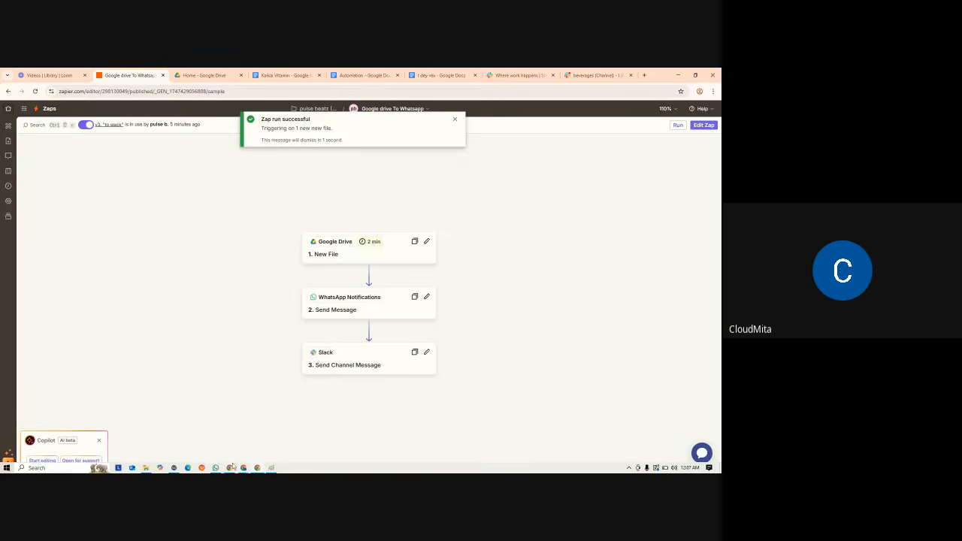
left_click(216, 468)
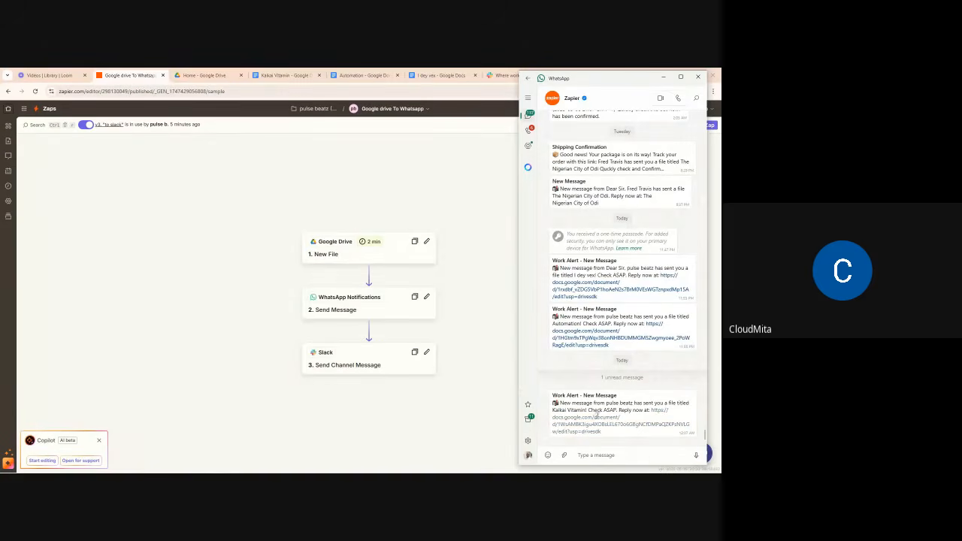
left_click(457, 163)
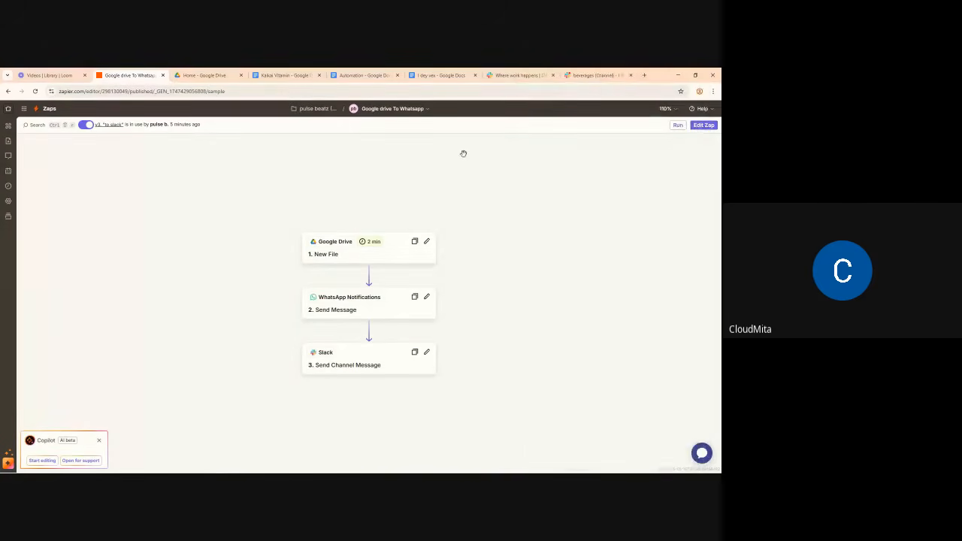
- Highlight Zapier's Kaikai Vitamin alert in #beverages, dismiss Energy Saver and battery popups, return to Meet
left_click(600, 74)
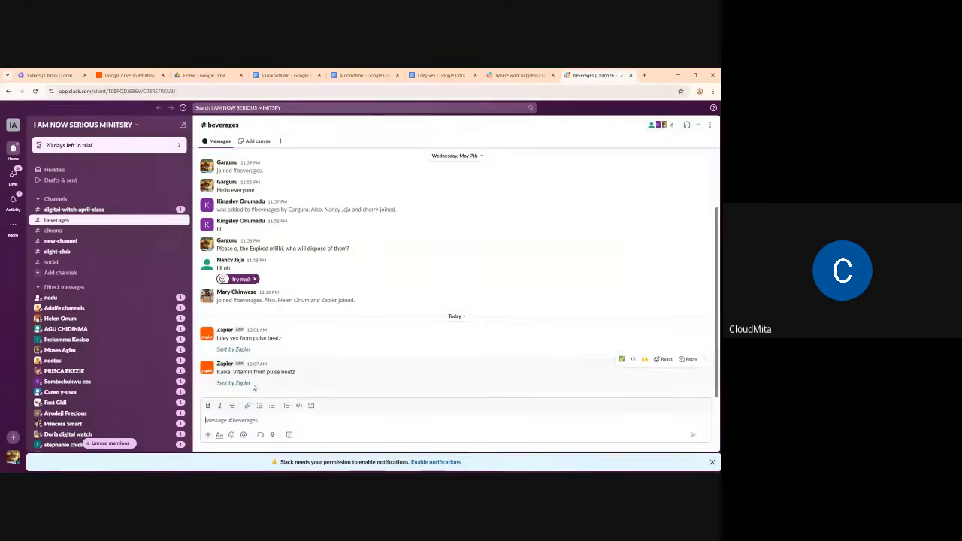
left_click_drag(295, 372, 218, 374)
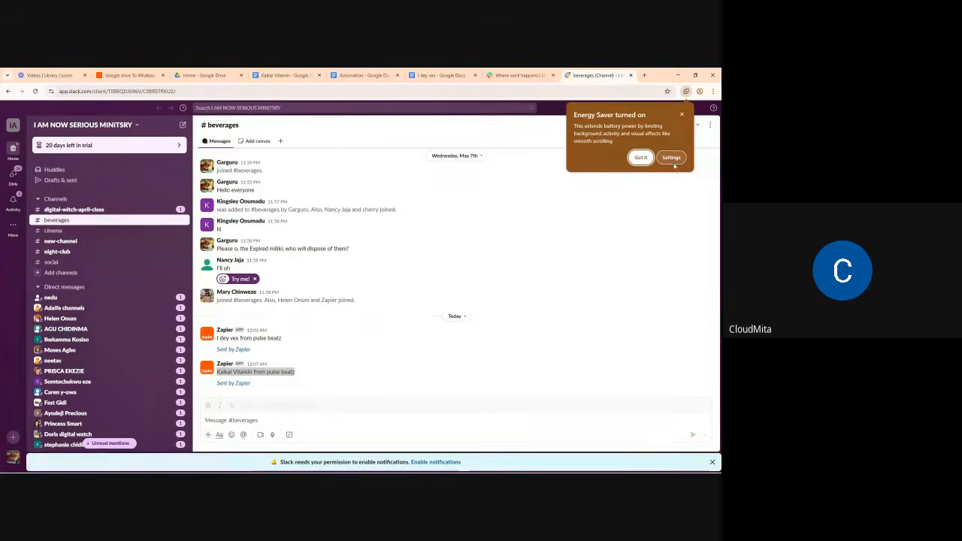
left_click(681, 115)
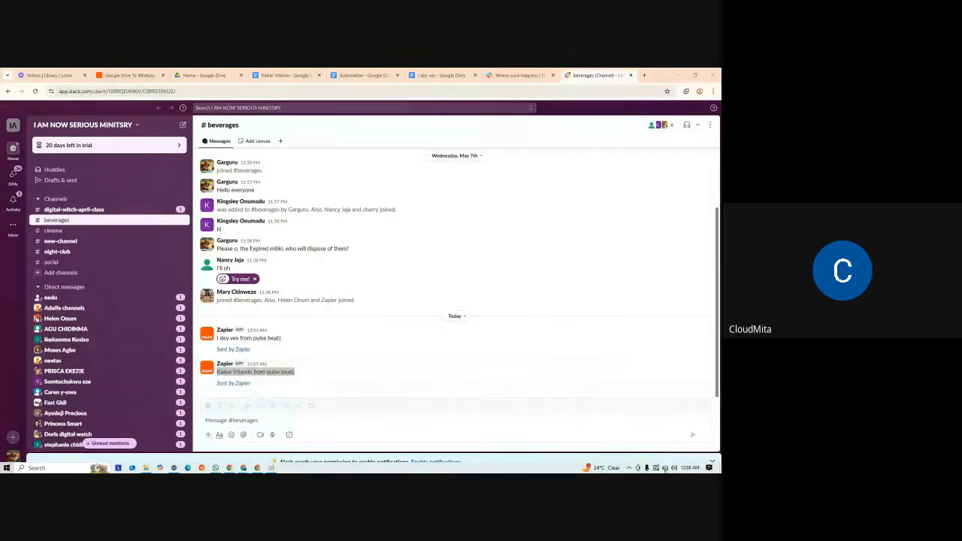
left_click(665, 468)
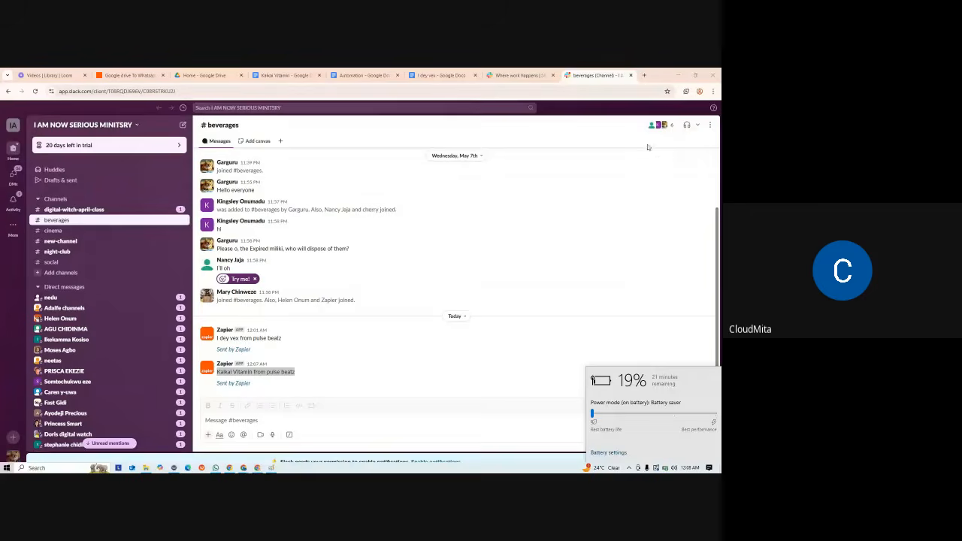
left_click(613, 136)
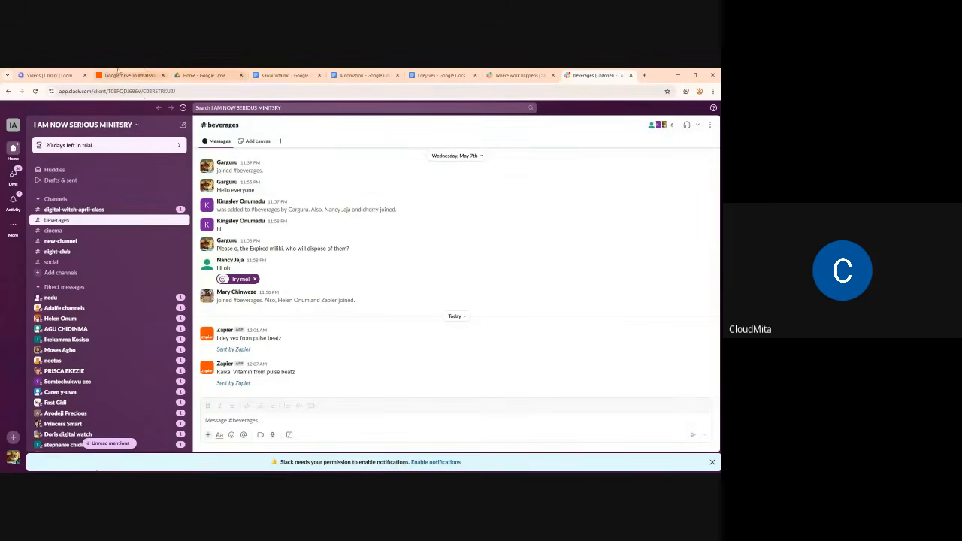
mouse_move(216, 468)
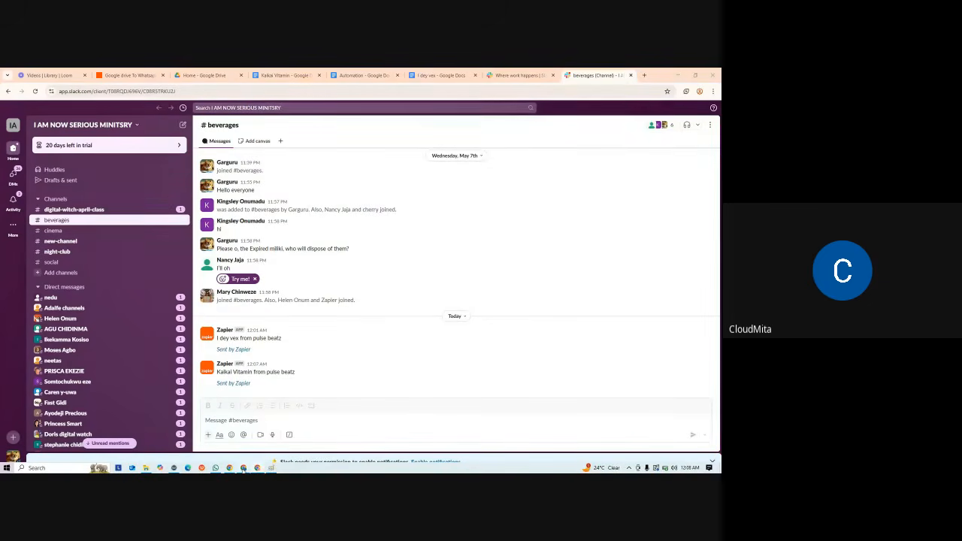
left_click(177, 412)
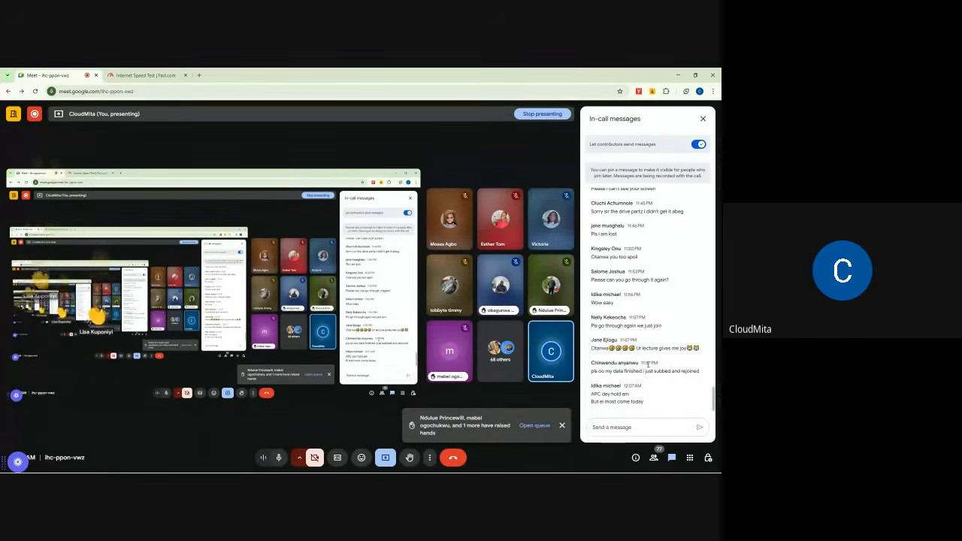
- Close the Meet in-call messages panel and open Manage recording from the More options menu
scroll(648, 364, "up", 1)
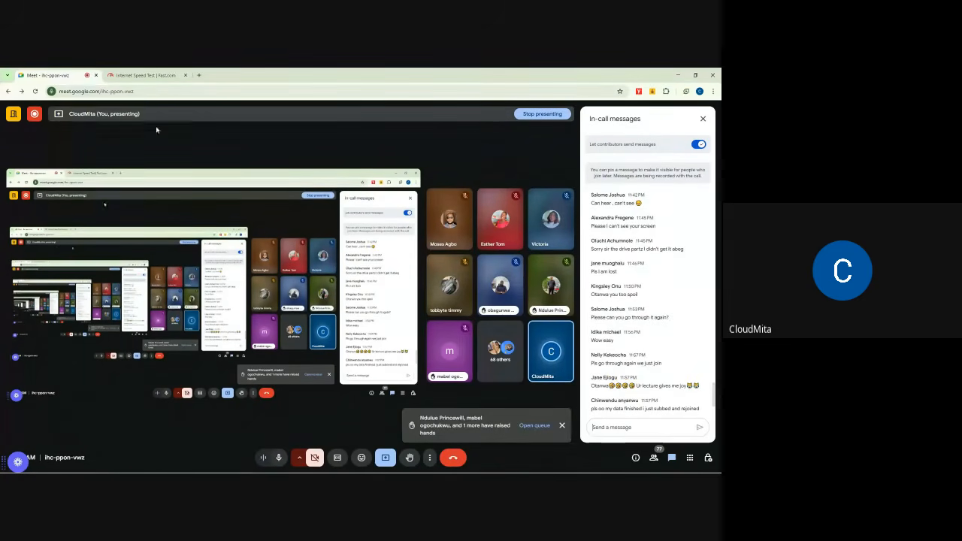
left_click(702, 118)
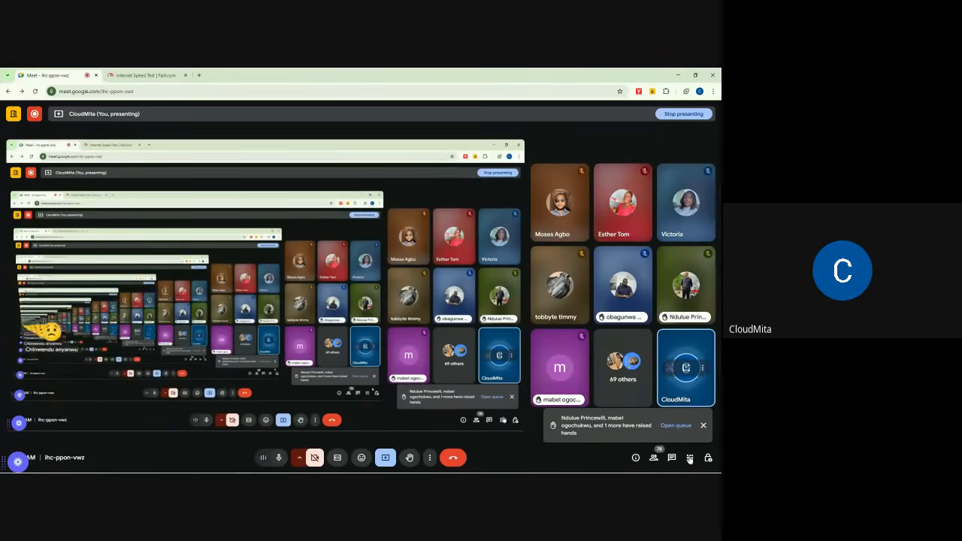
left_click(429, 456)
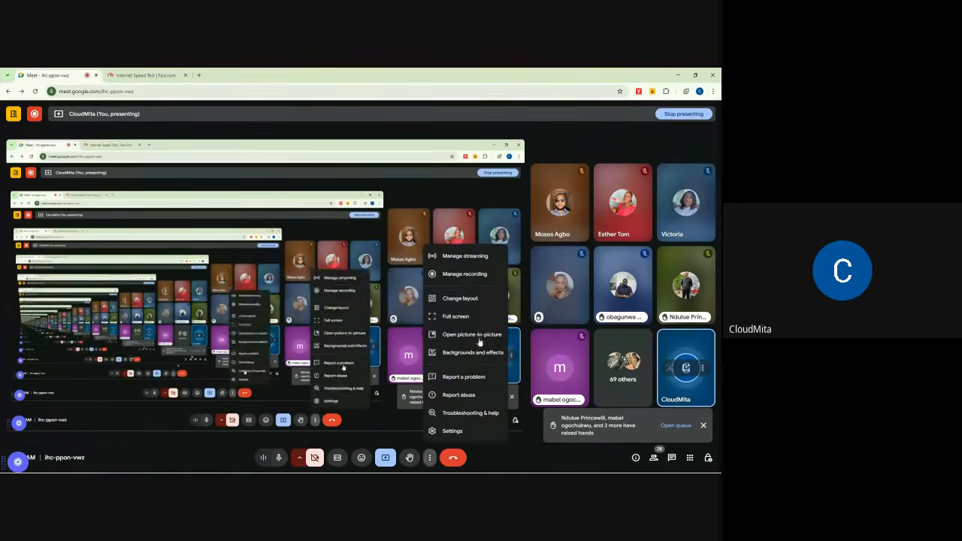
left_click(471, 274)
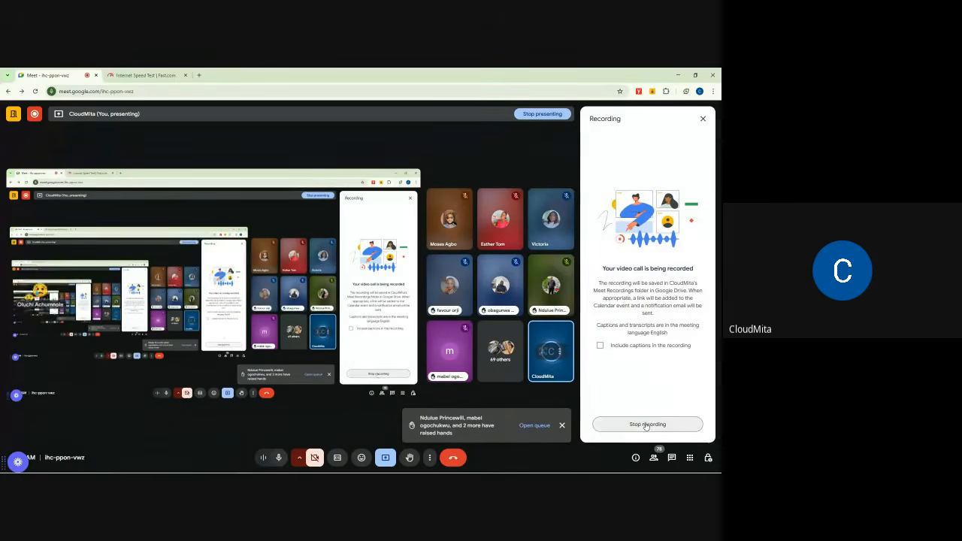